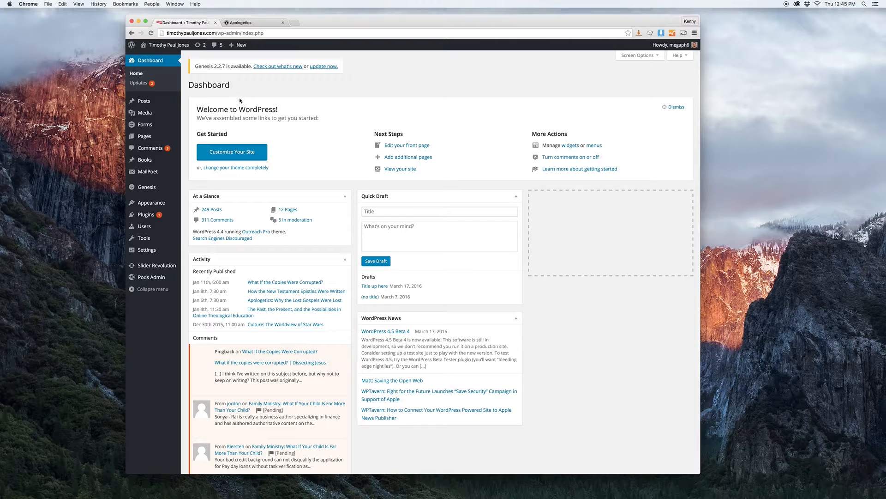
- Open the list of all posts and move the "Title up here" draft to the trash
mouse_move(172, 104)
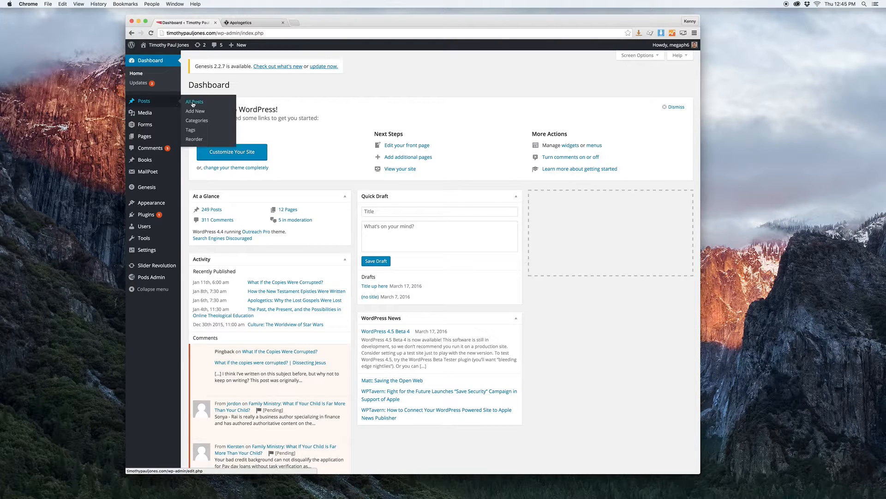
scroll(346, 100, down, 2)
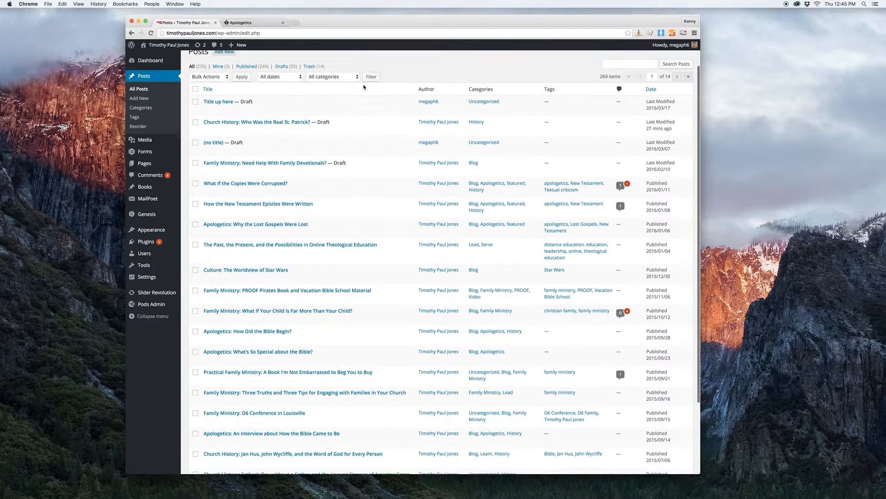
click(251, 89)
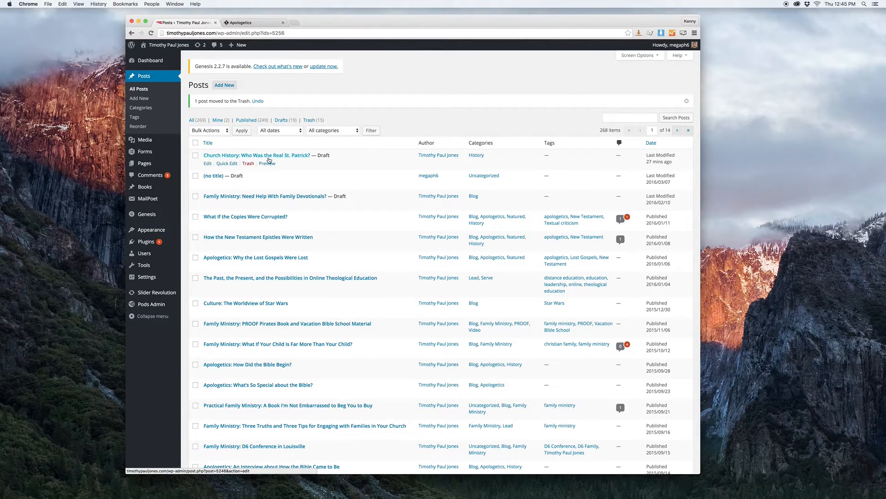
- Open the "What If the Copies Were Corrupted?" post for editing and examine the Read More divider below "But did they?"
scroll(237, 131, down, 2)
click(207, 150)
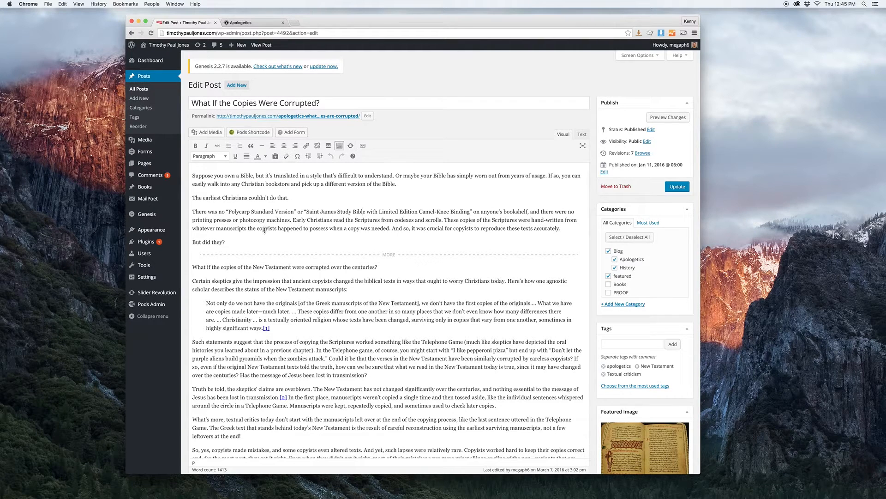
click(239, 244)
click(392, 255)
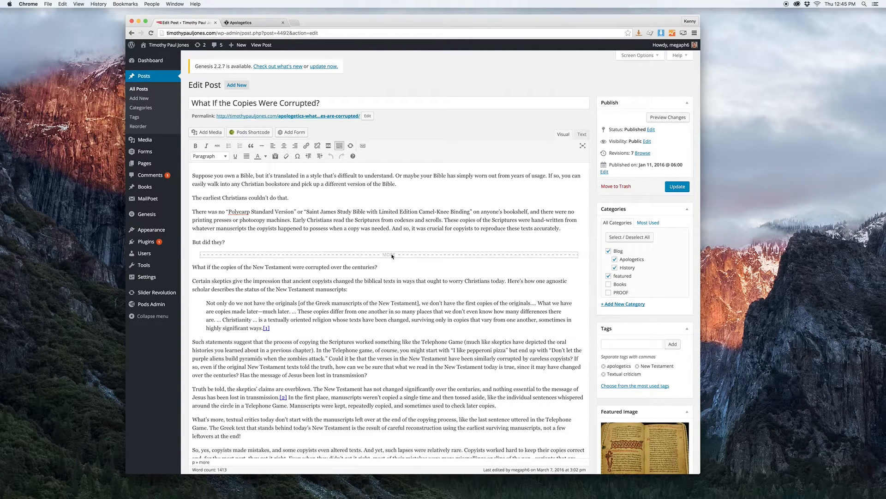
click(390, 243)
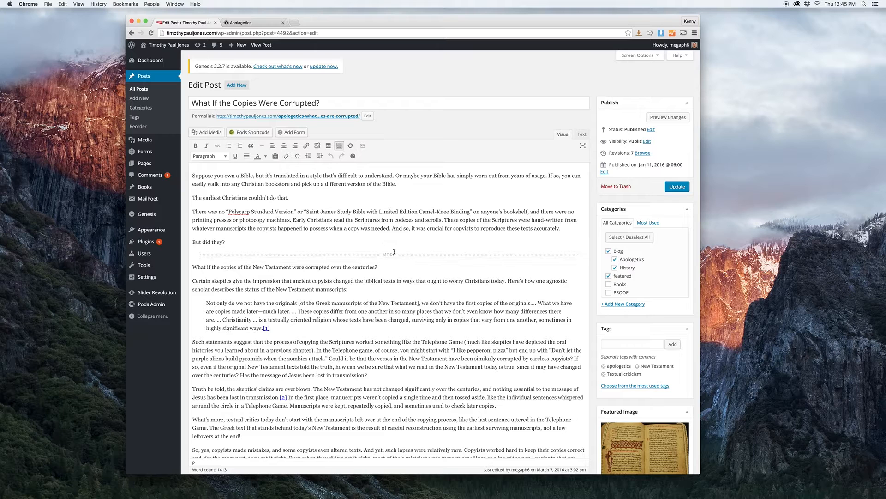
click(393, 256)
click(370, 229)
- Compare the post's text above the Read More divider with its excerpt on the live Apologetics page, and look at the other excerpts
click(243, 22)
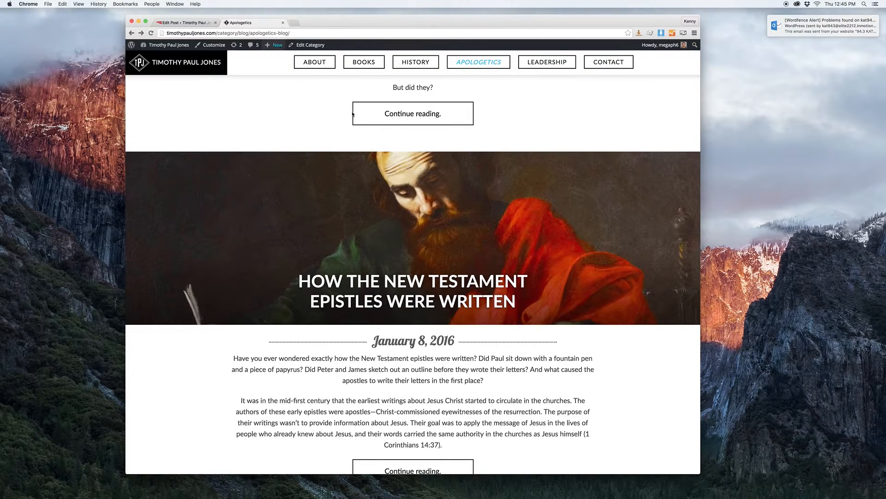
scroll(420, 168, up, 5)
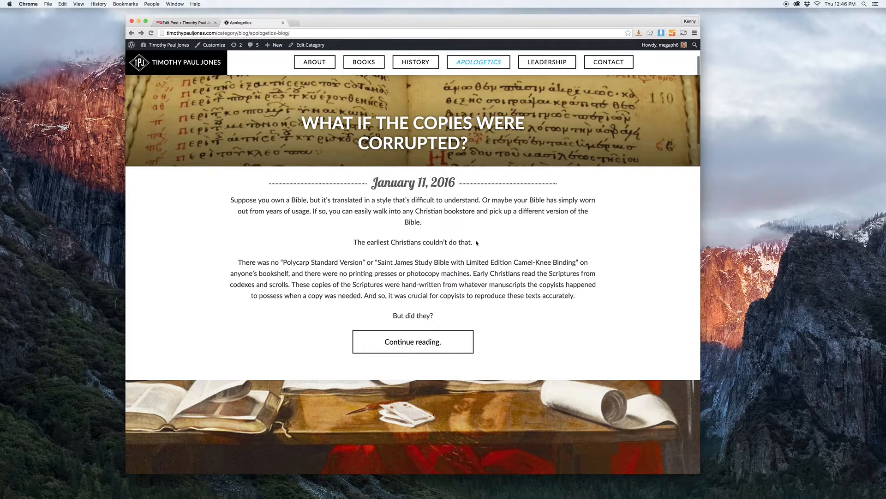
scroll(468, 263, up, 1)
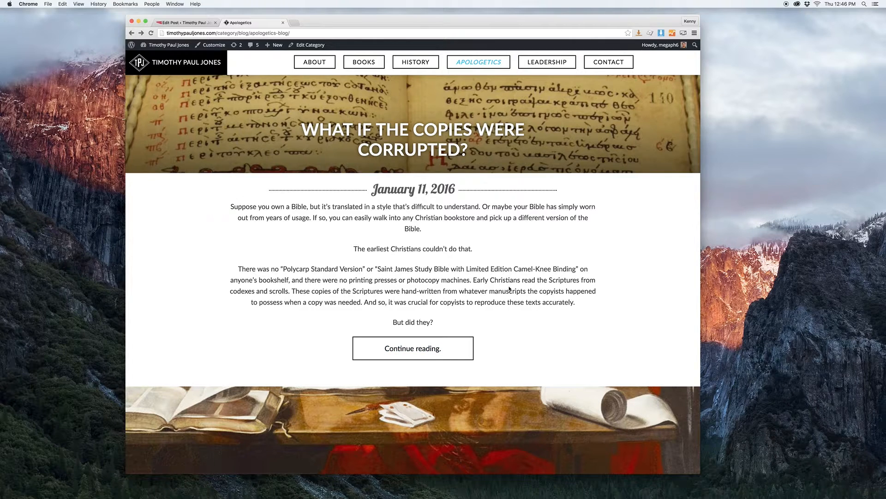
click(185, 22)
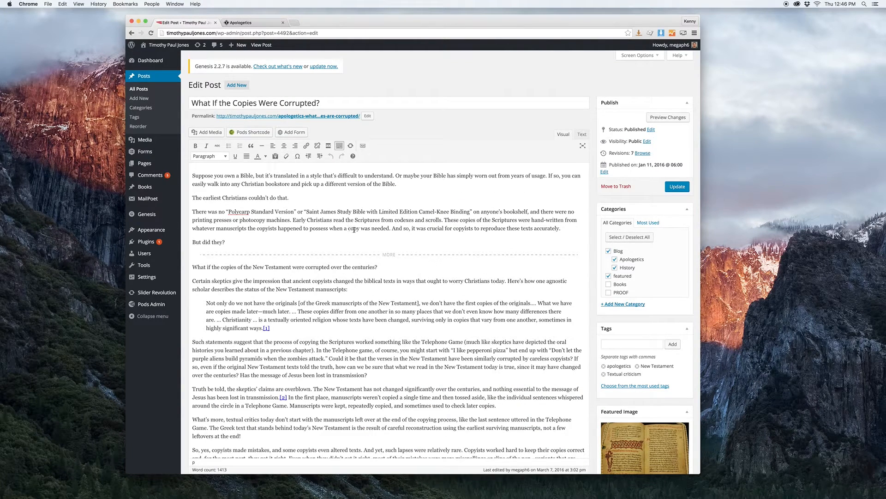
click(245, 22)
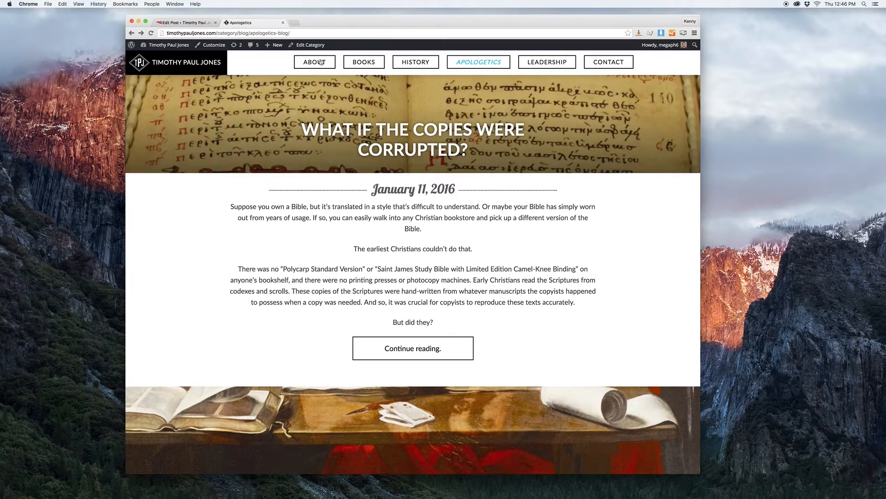
scroll(492, 200, down, 5)
scroll(492, 200, down, 5)
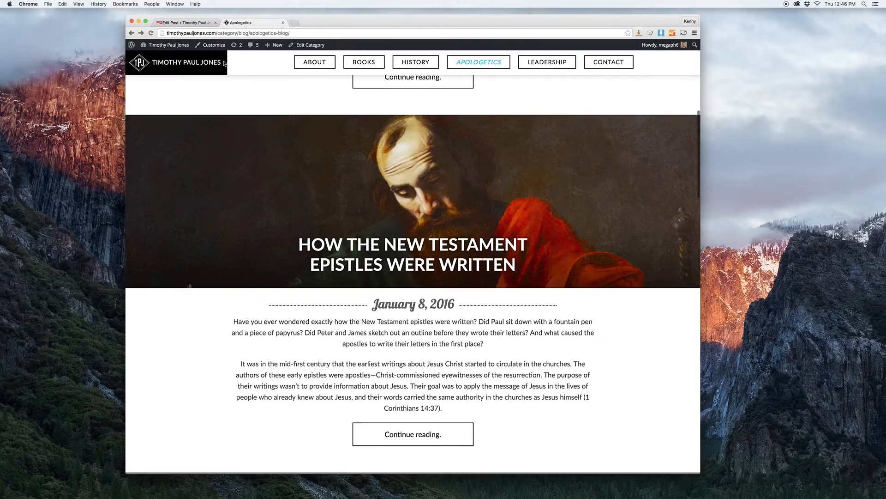
- Delete the Read More divider below "But did they?" in the post editor and insert it again in the same place
click(193, 26)
click(395, 254)
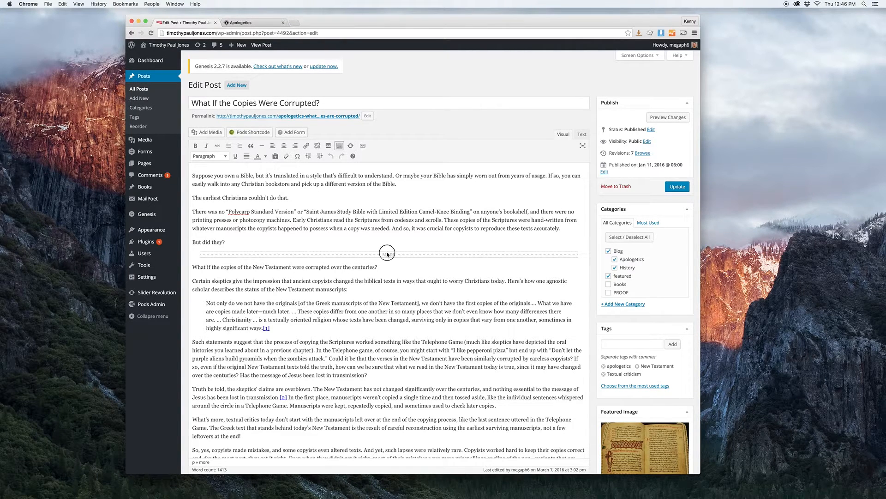
key(BackSpace)
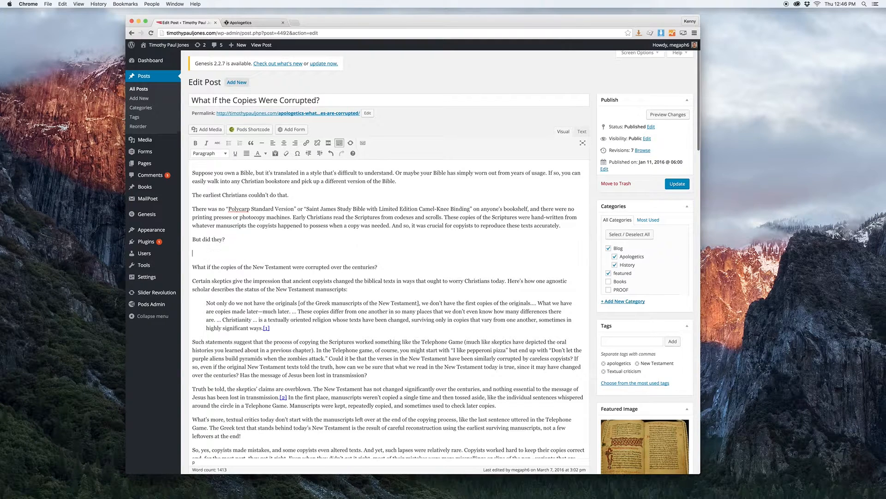
click(328, 143)
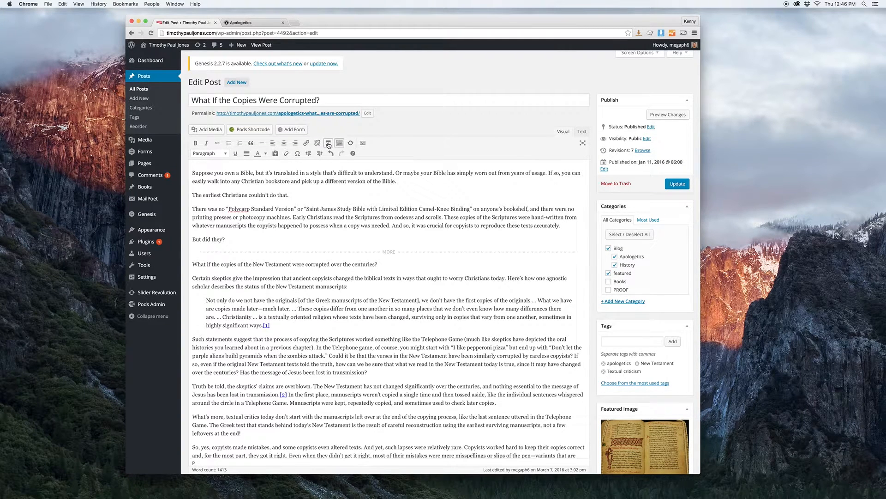
click(385, 252)
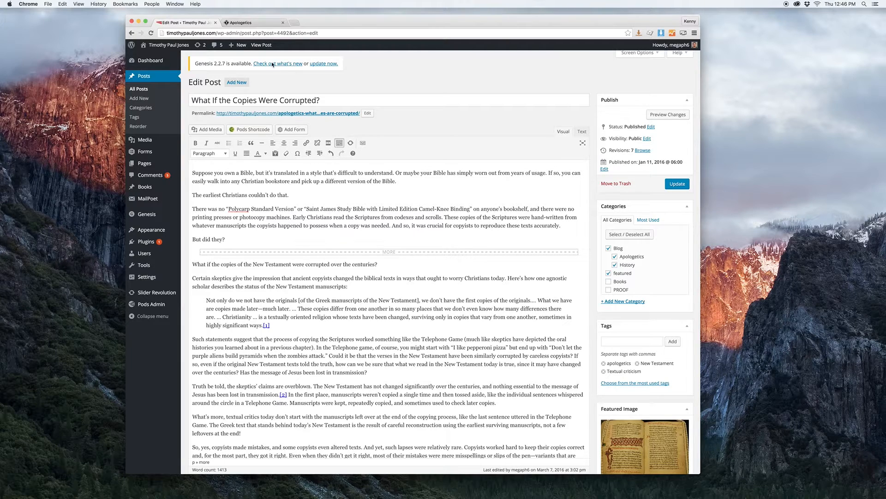
- Open the full "How the New Testament Epistles Were Written" article from the Apologetics page and look through its content
click(253, 22)
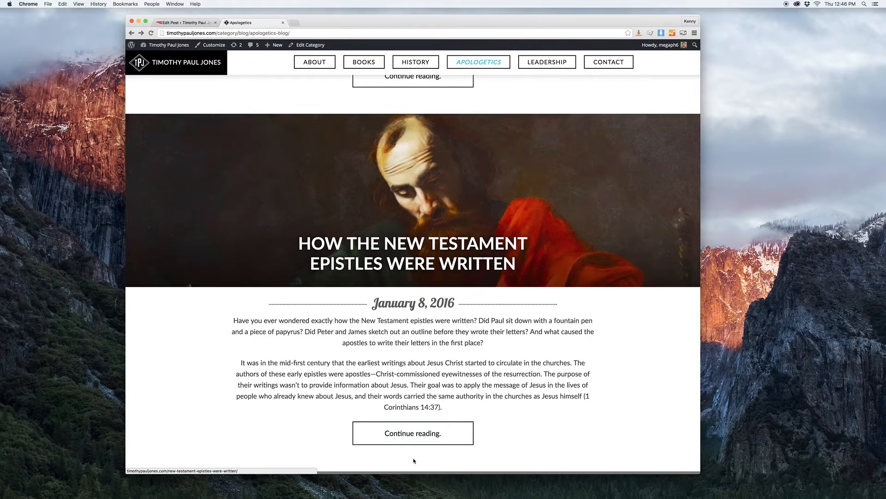
click(413, 434)
scroll(459, 260, down, 20)
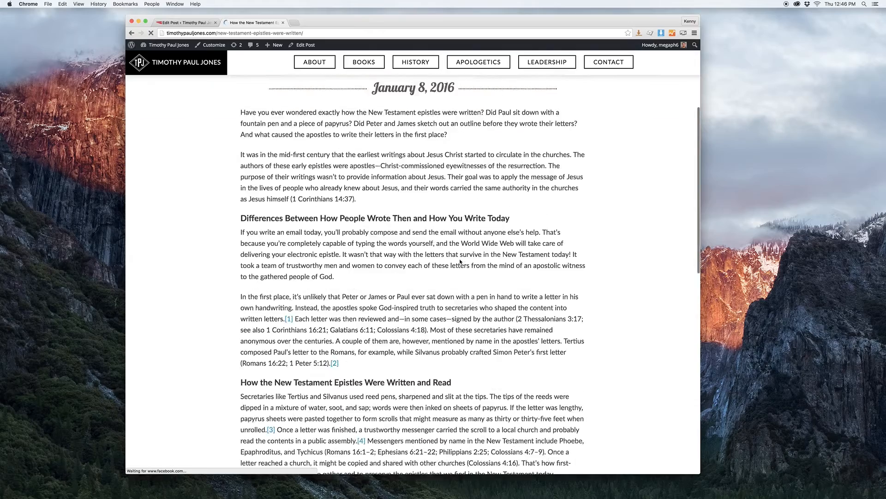
scroll(460, 262, up, 5)
scroll(460, 261, up, 15)
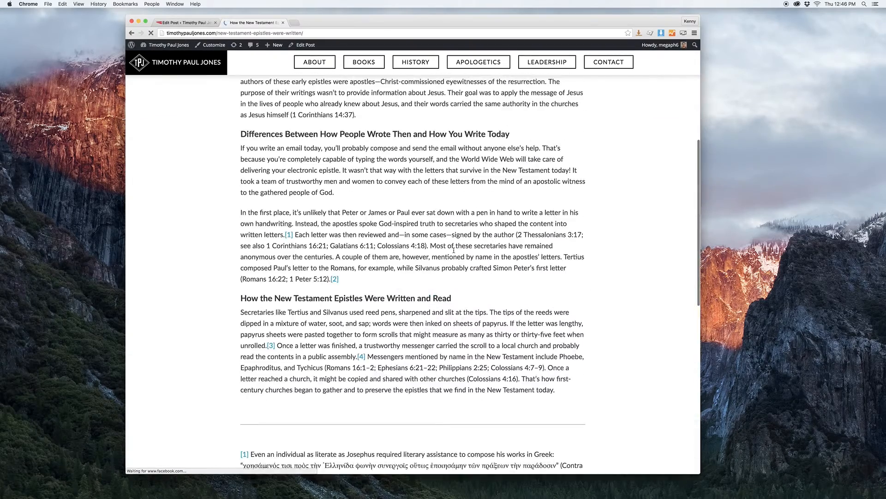
scroll(333, 232, down, 15)
scroll(333, 232, down, 3)
scroll(333, 232, up, 15)
- Return to the post editor and view the featured image's media library and file upload options, leaving the image as it is
key(super+1)
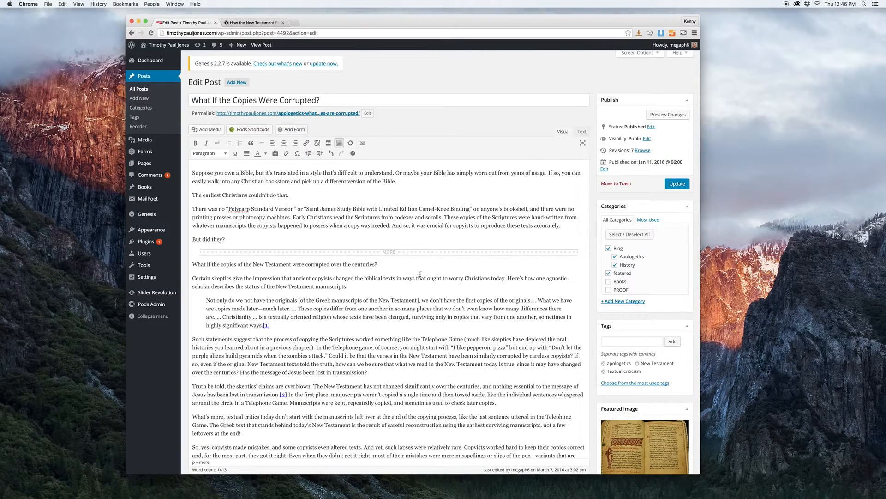
scroll(621, 364, down, 3)
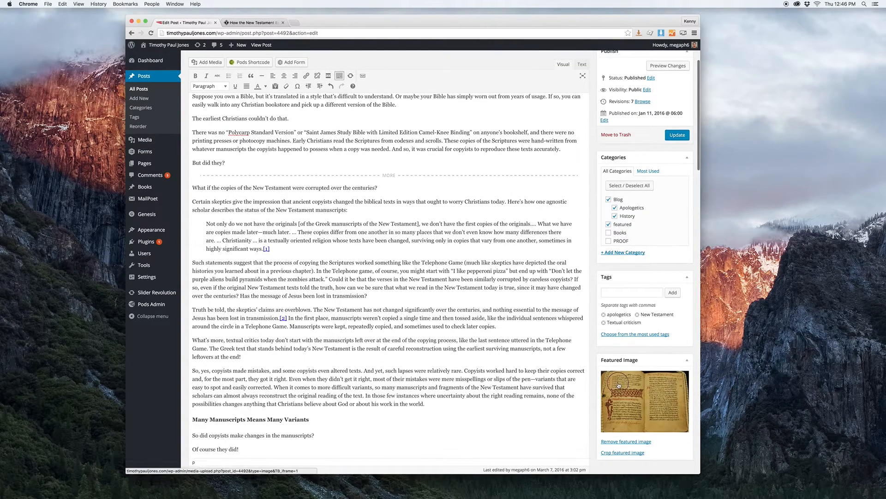
click(619, 386)
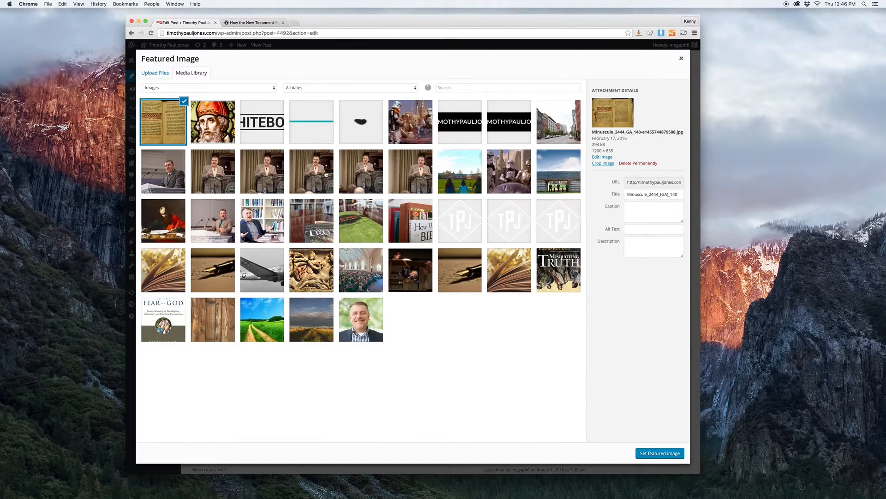
click(157, 73)
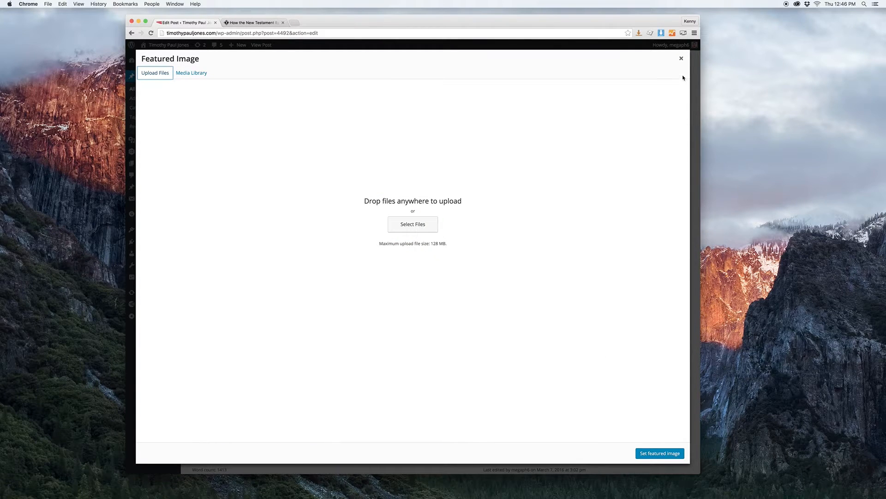
click(681, 58)
- Enlarge the Facebook message format box in the Social Networks Auto Poster options and add $URL% below "%TITLE%. %EXCERPT%", after a blank line
click(414, 245)
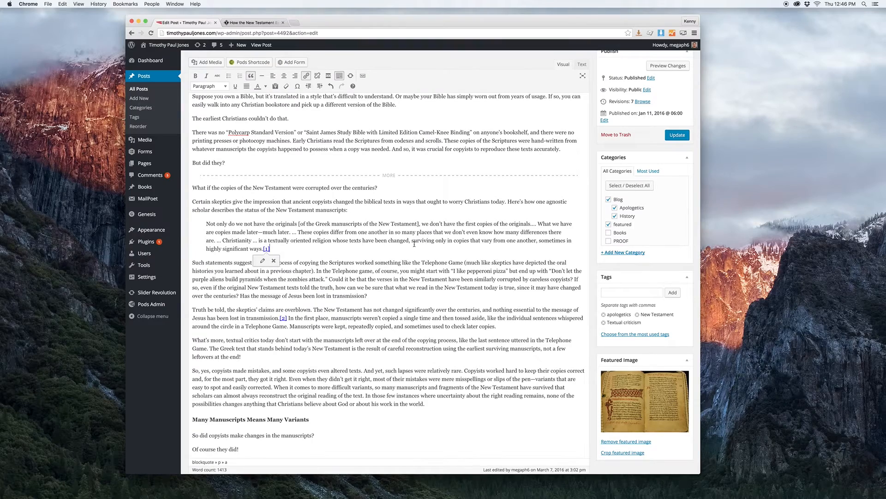
click(412, 259)
scroll(411, 261, down, 15)
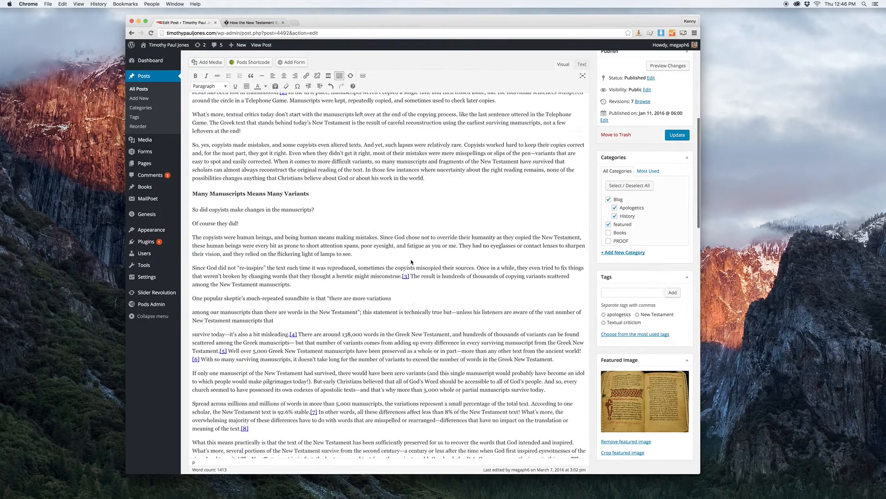
scroll(410, 262, down, 10)
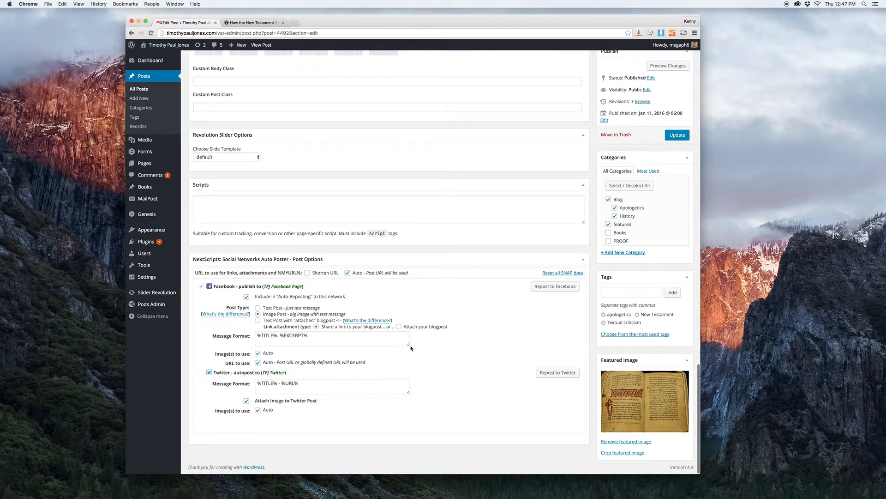
drag(410, 346, 409, 409)
click(316, 340)
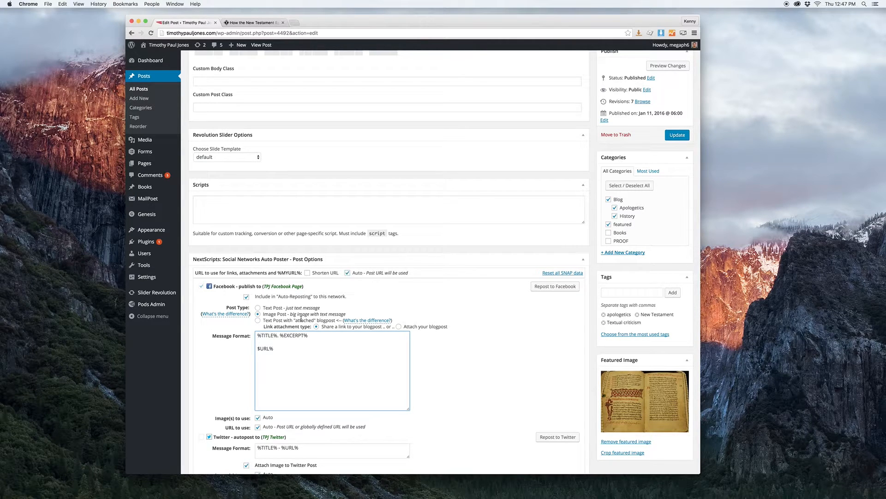
click(309, 356)
- Review the post's assigned categories against the History, Apologetics and Leadership articles on the site's home page, and return to the post editor
scroll(309, 356, up, 3)
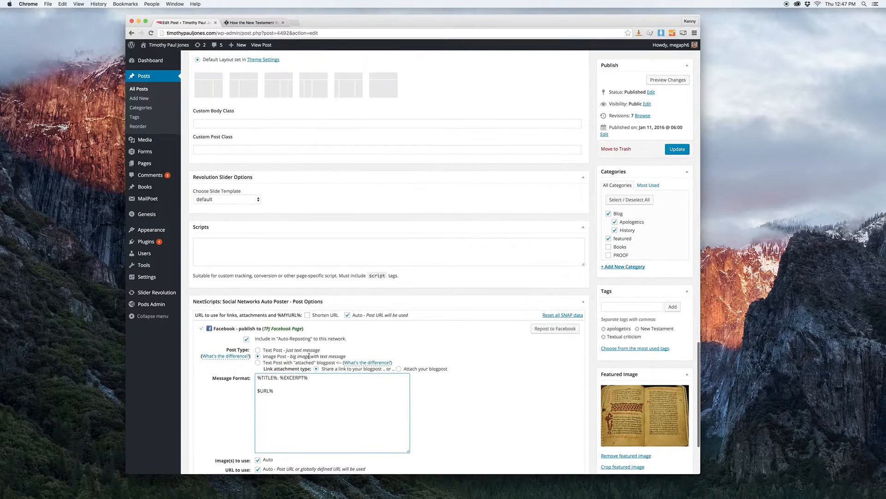
scroll(309, 356, up, 15)
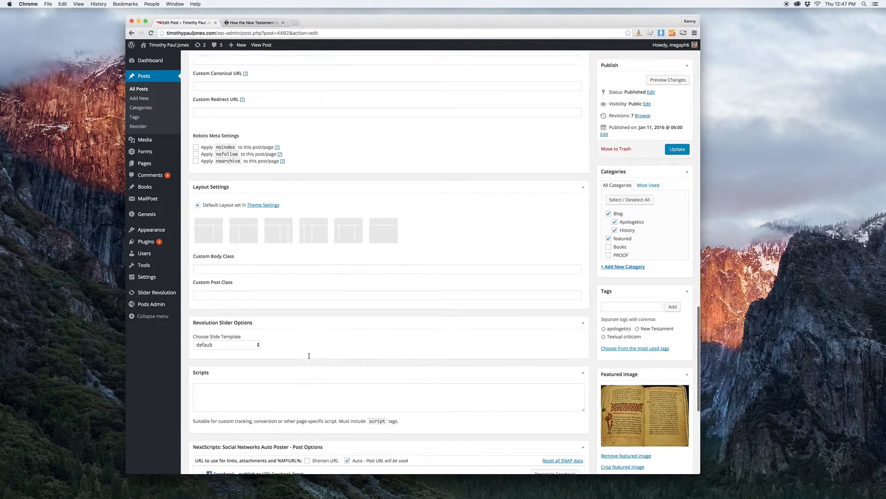
scroll(309, 356, up, 6)
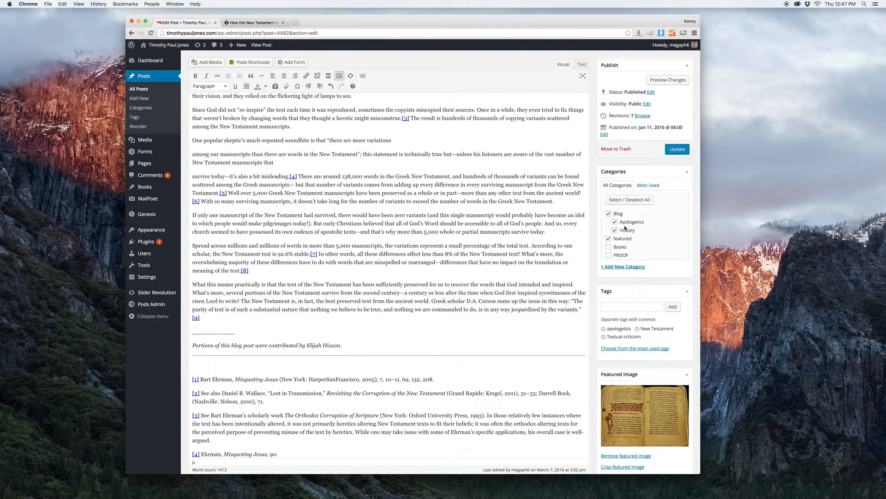
click(251, 23)
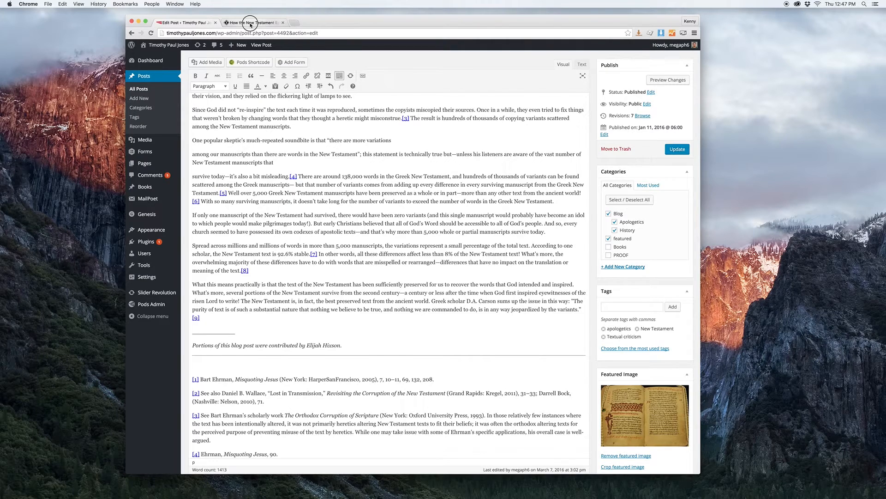
click(220, 67)
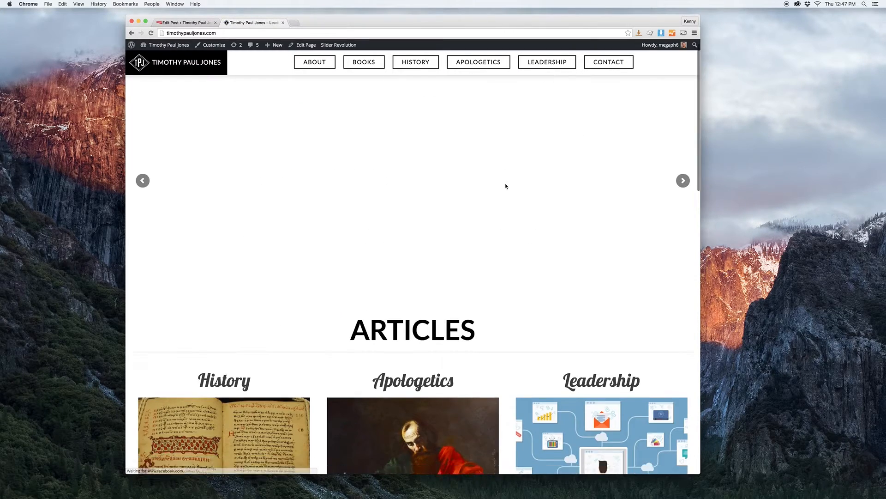
scroll(506, 186, down, 3)
scroll(506, 186, down, 3)
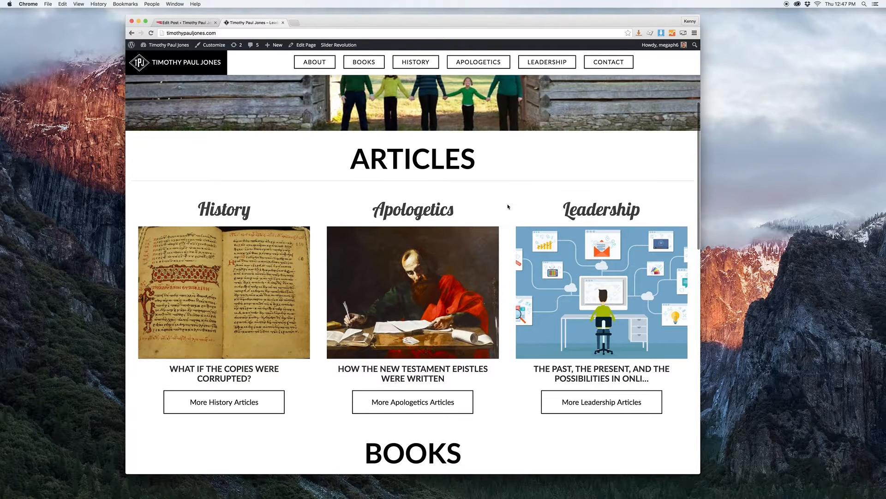
scroll(508, 206, down, 1)
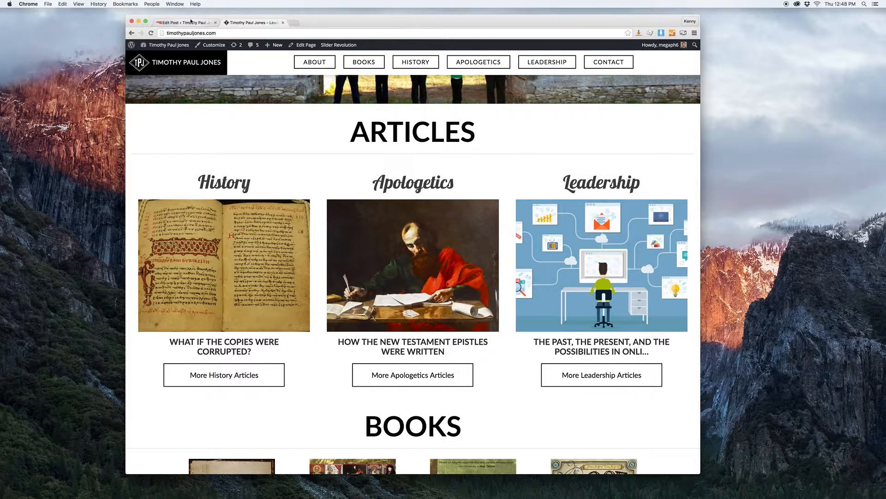
click(190, 21)
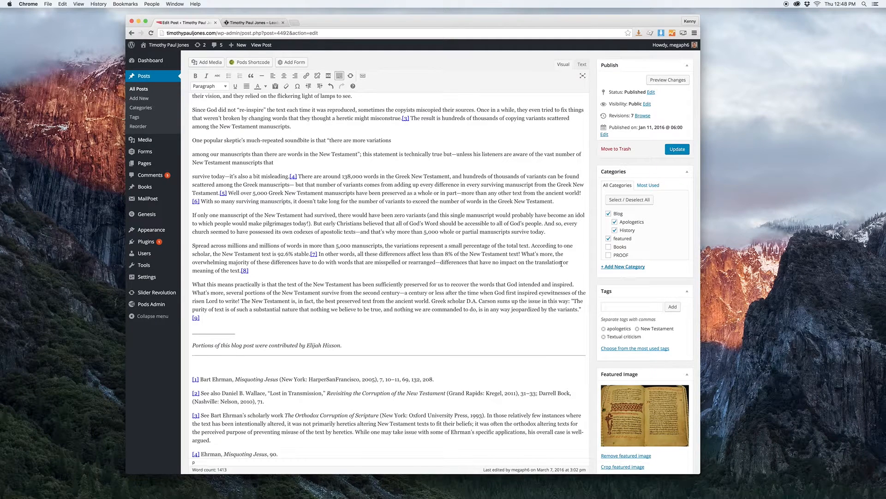
- Look through the post's body, footnotes and Theme SEO Settings, and return to its opening paragraphs
scroll(561, 261, down, 3)
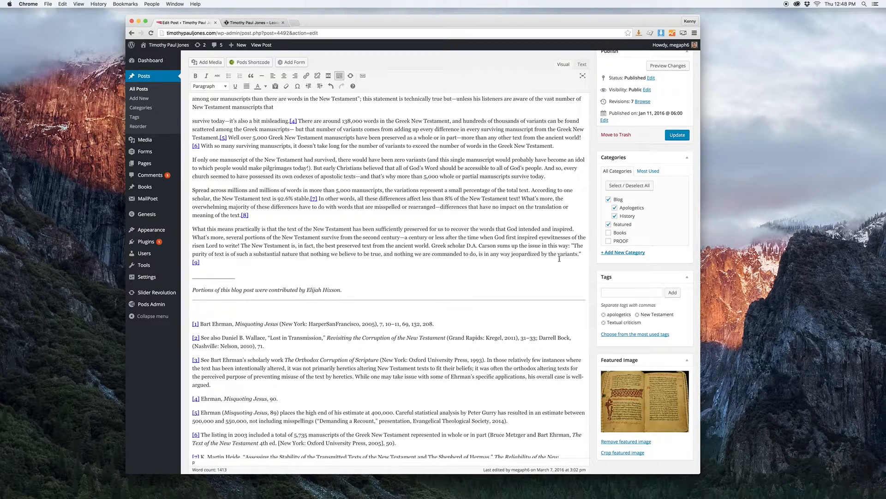
scroll(560, 259, down, 2)
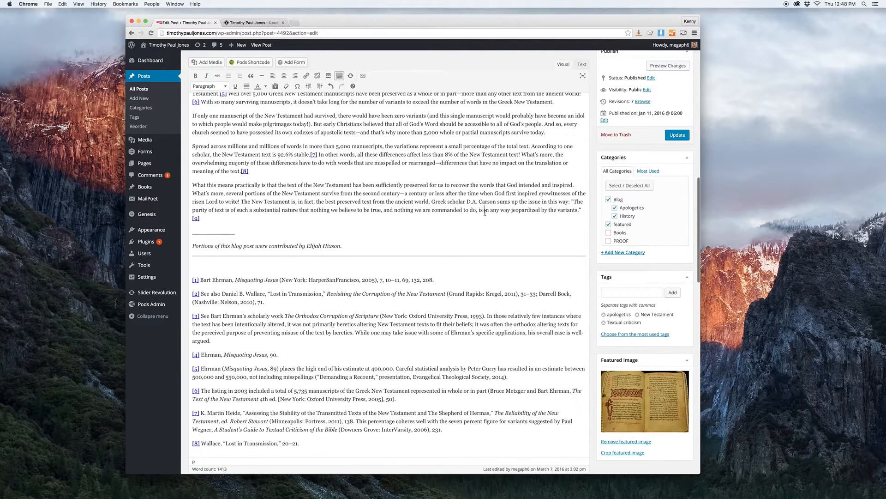
scroll(485, 212, down, 1)
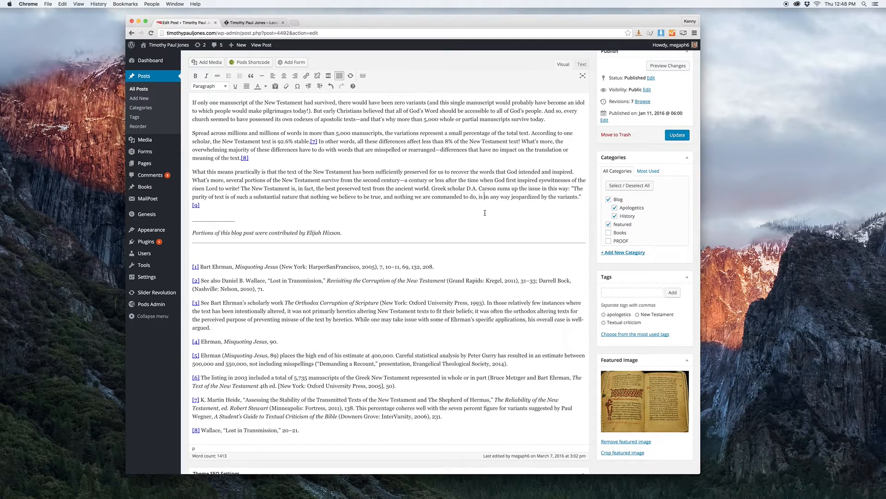
scroll(485, 212, down, 10)
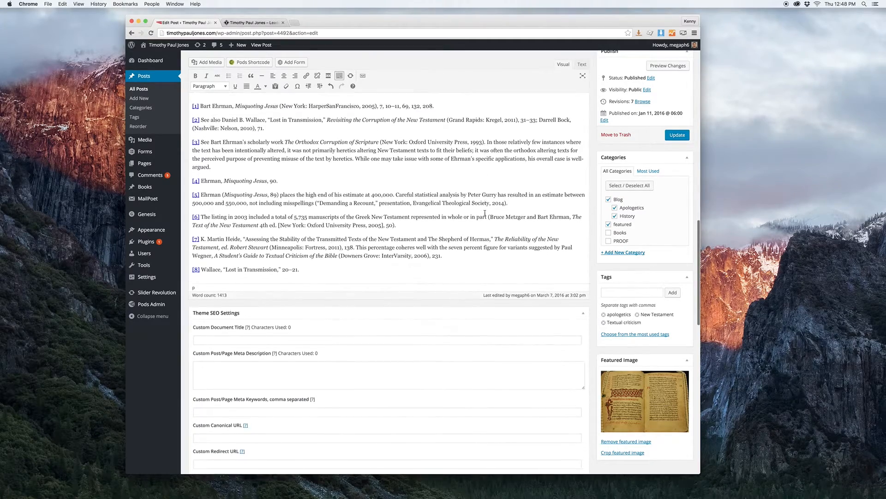
scroll(485, 213, up, 20)
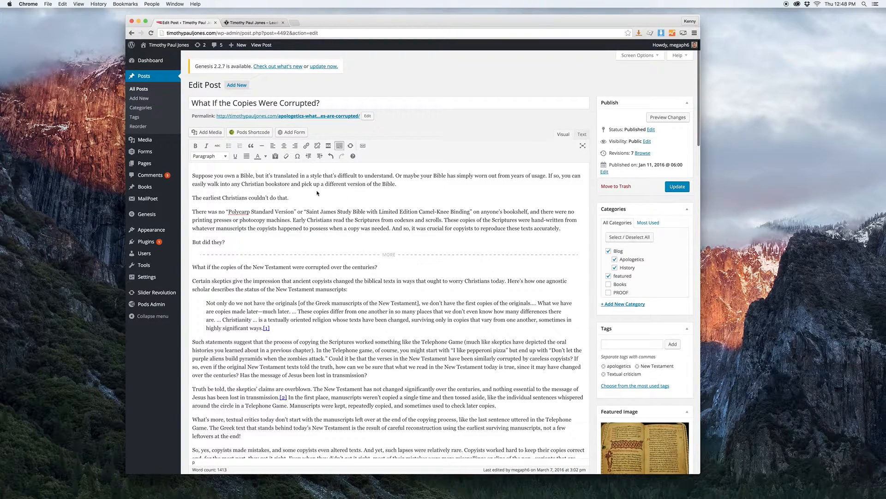
click(297, 199)
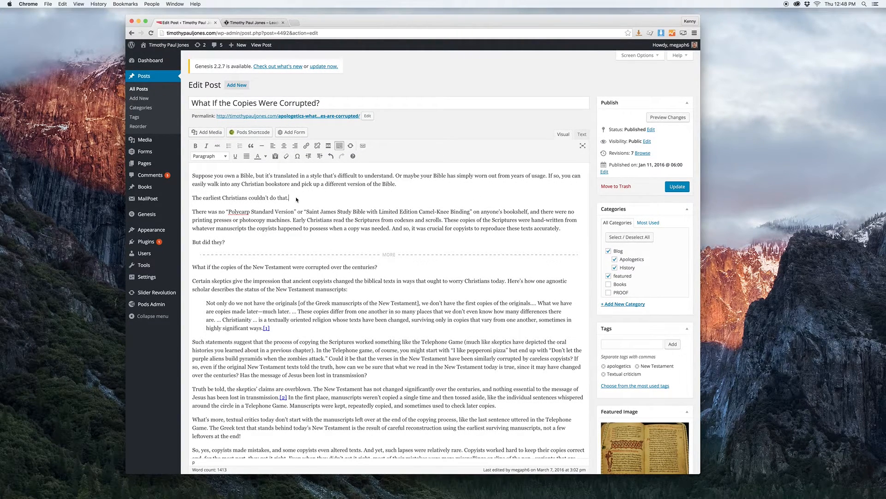
- View the options for inserting a Gravity Form into the post and close them without inserting a form
click(292, 134)
click(324, 112)
click(325, 112)
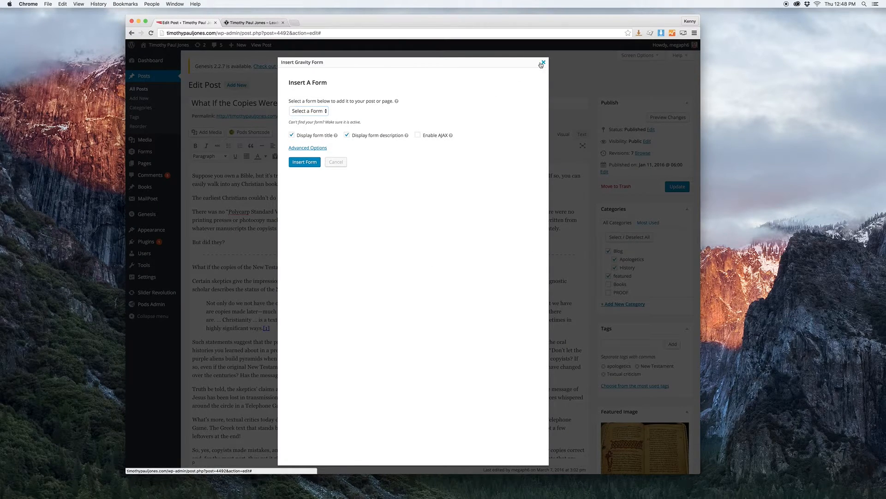
click(543, 62)
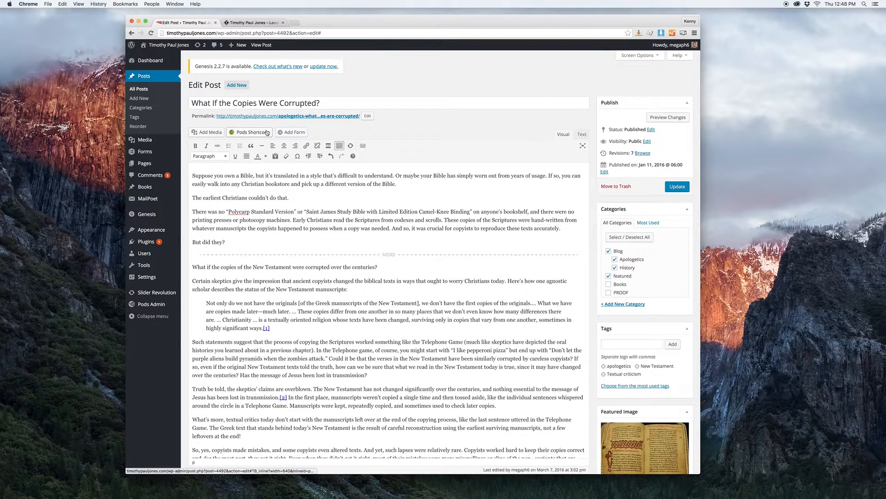
- View the Pods Shortcode embed options for the post and close them without inserting anything
click(252, 132)
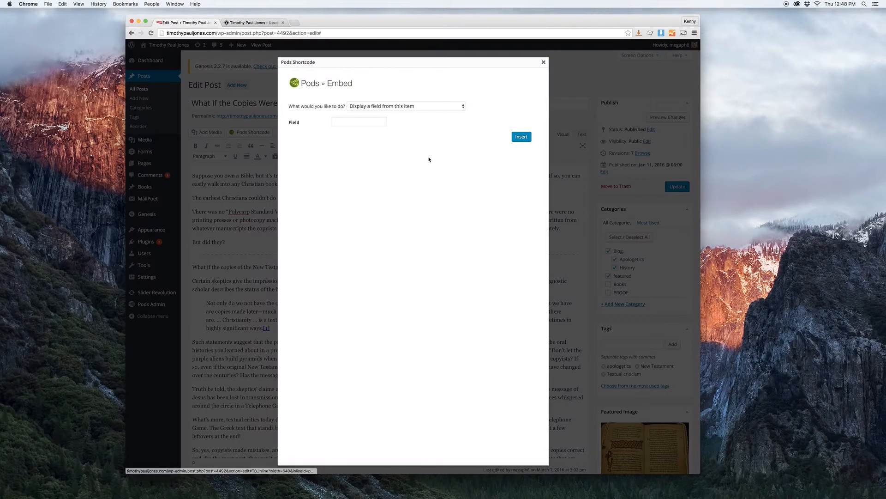
click(419, 107)
click(543, 63)
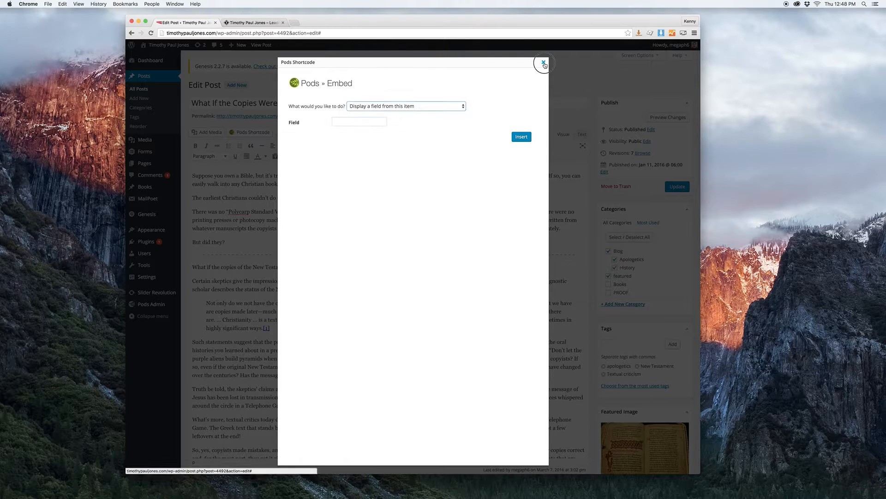
click(544, 62)
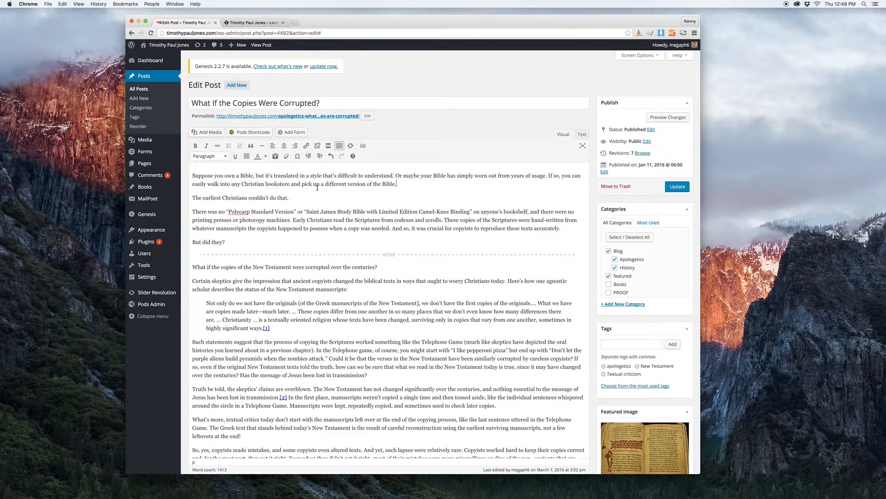
- Open the About page for editing from the site's list of pages
scroll(318, 188, down, 2)
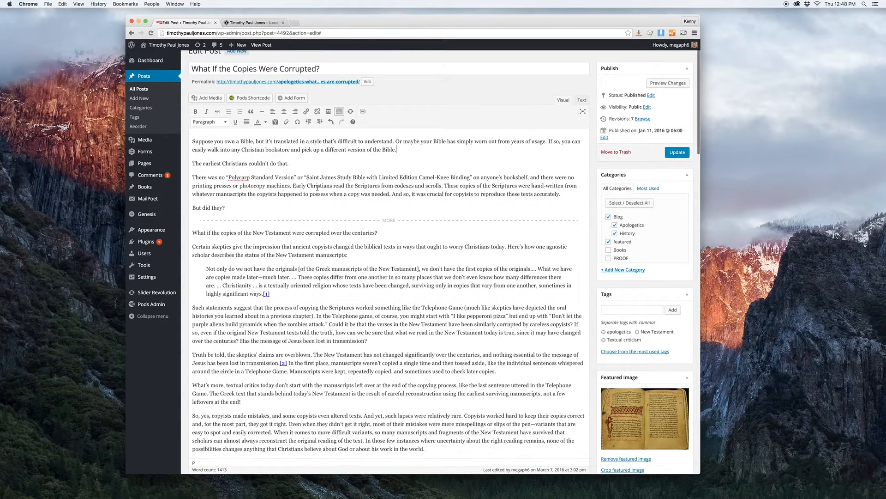
scroll(317, 188, down, 3)
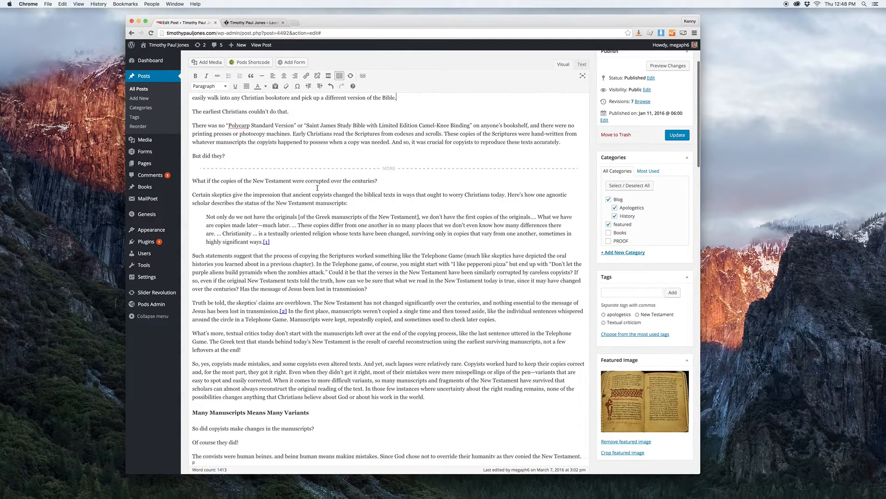
scroll(317, 189, down, 2)
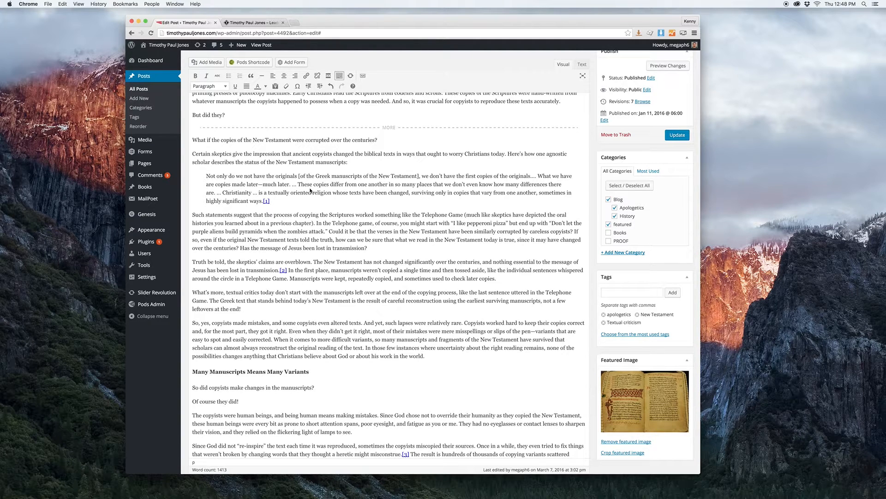
scroll(310, 189, up, 5)
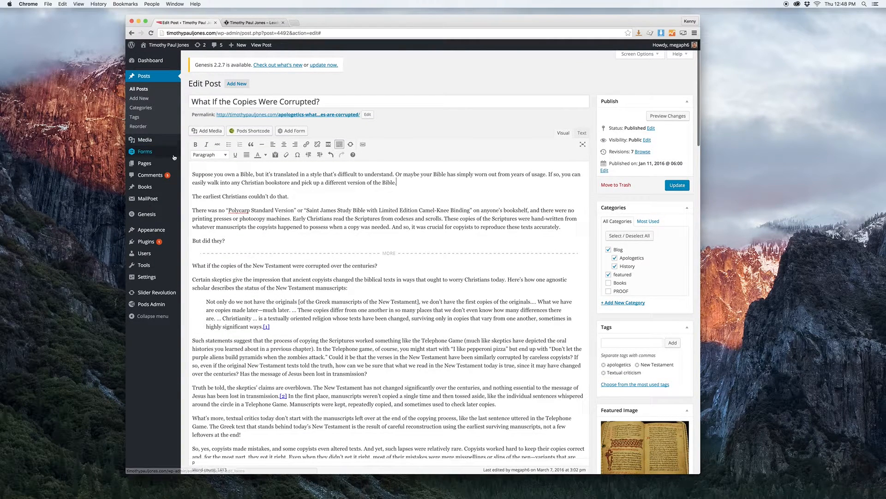
click(187, 165)
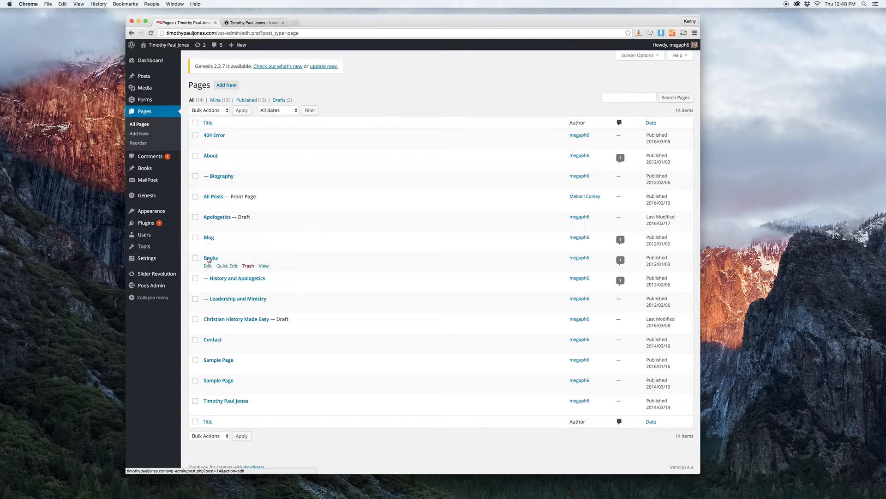
click(206, 157)
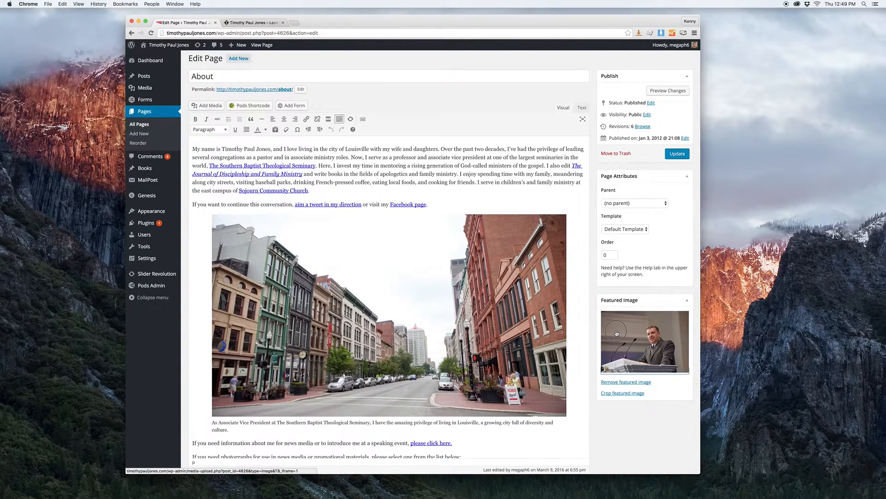
- View the media library choices for the About page's featured image and close them, leaving the image as it is
click(616, 333)
click(191, 73)
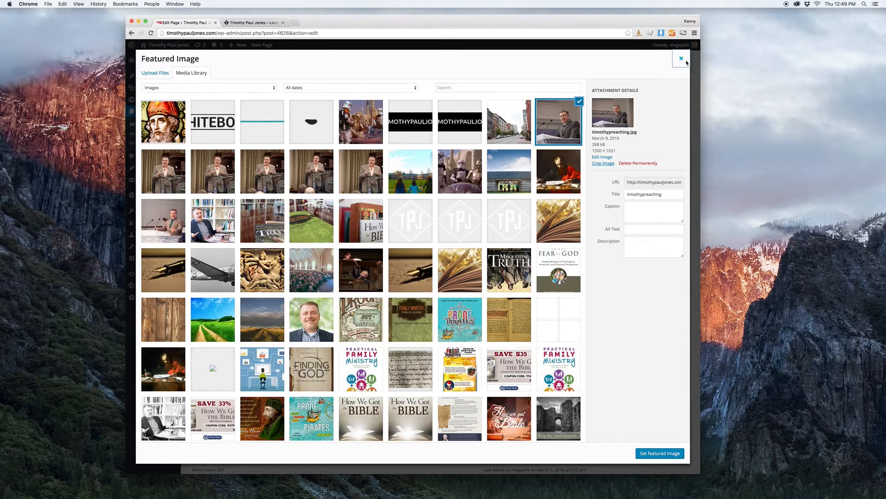
click(682, 58)
- Open the live About page and widen and narrow the browser window to examine how its header image adapts
click(271, 22)
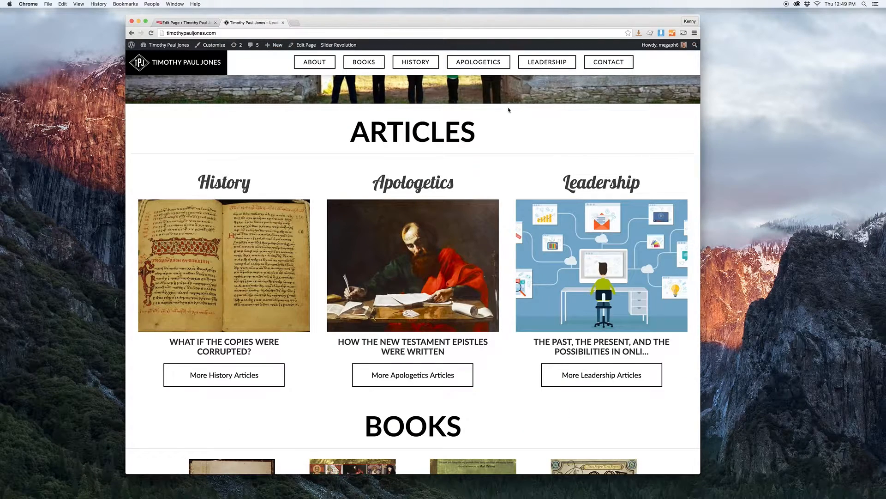
click(315, 63)
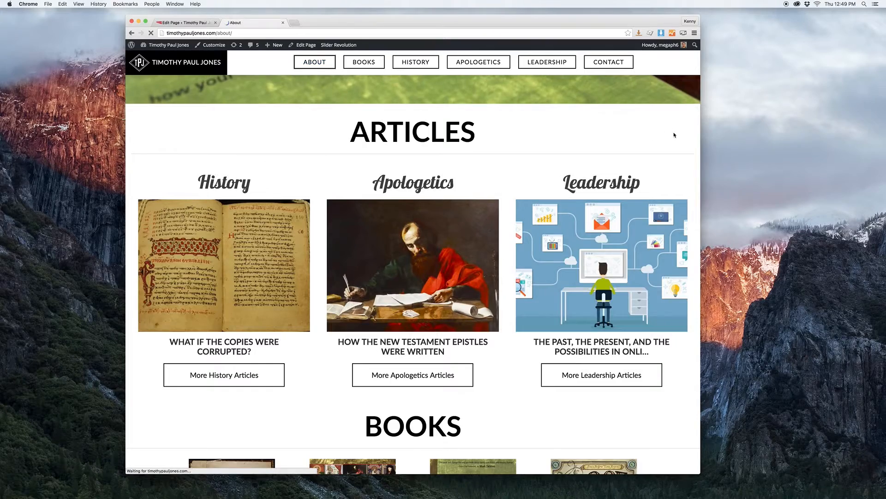
drag(701, 137, 883, 175)
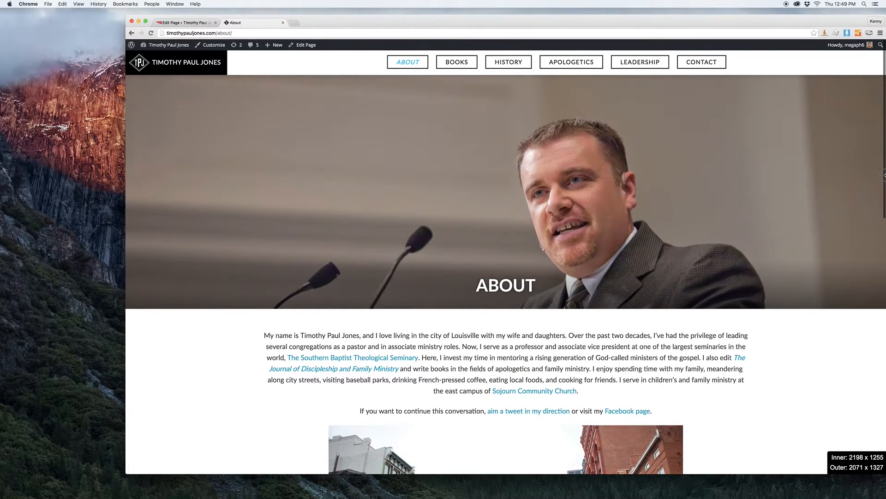
drag(883, 175, 543, 179)
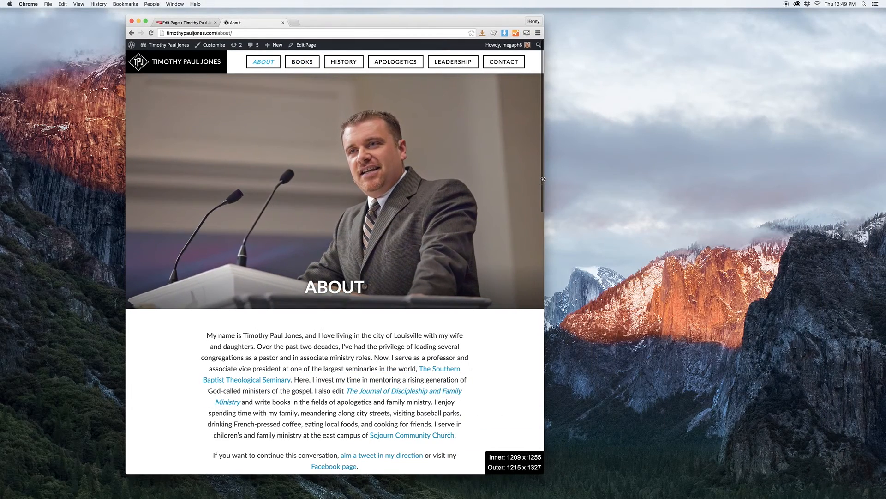
- Return to the About page editor and widen the browser window to about 1890 pixels
click(197, 22)
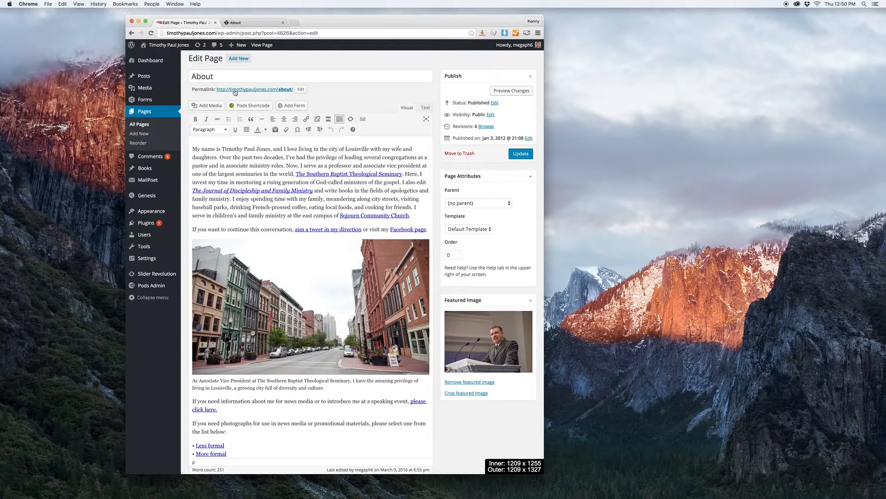
scroll(378, 173, down, 1)
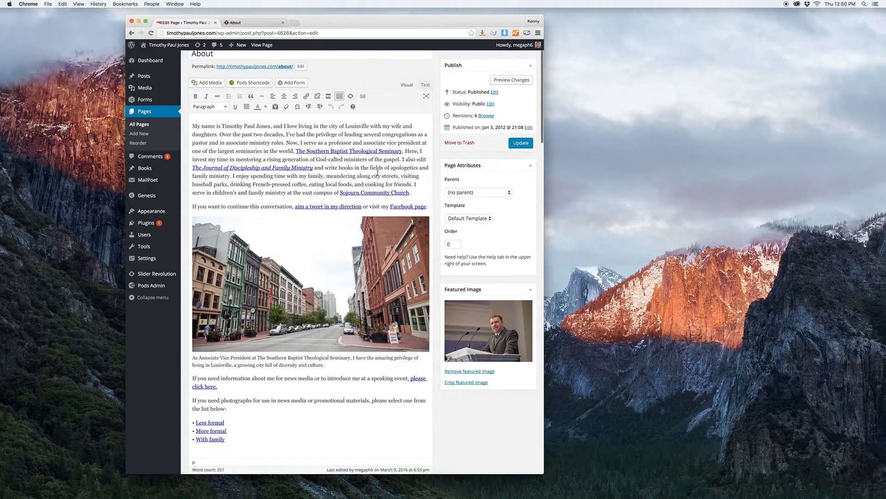
drag(544, 206, 780, 206)
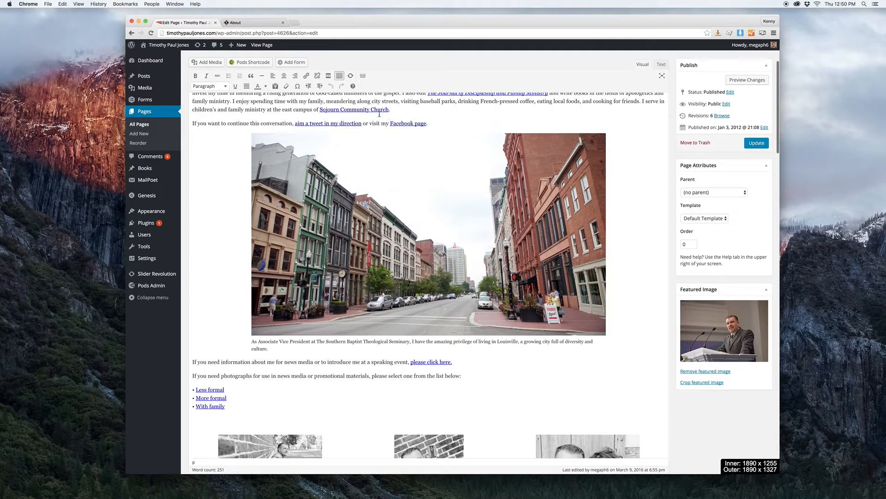
- Look through the About page's content and settings, collapse its Custom Fields section, and return to the beginning of the page
scroll(376, 125, down, 5)
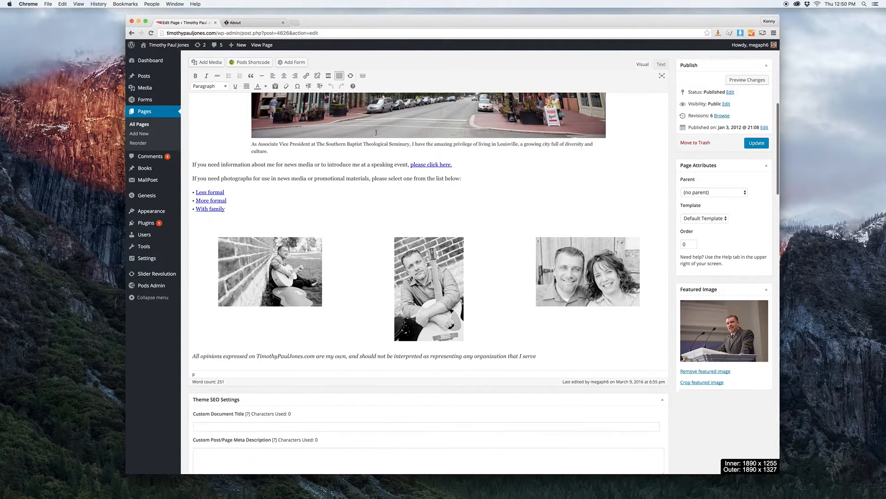
scroll(390, 201, down, 9)
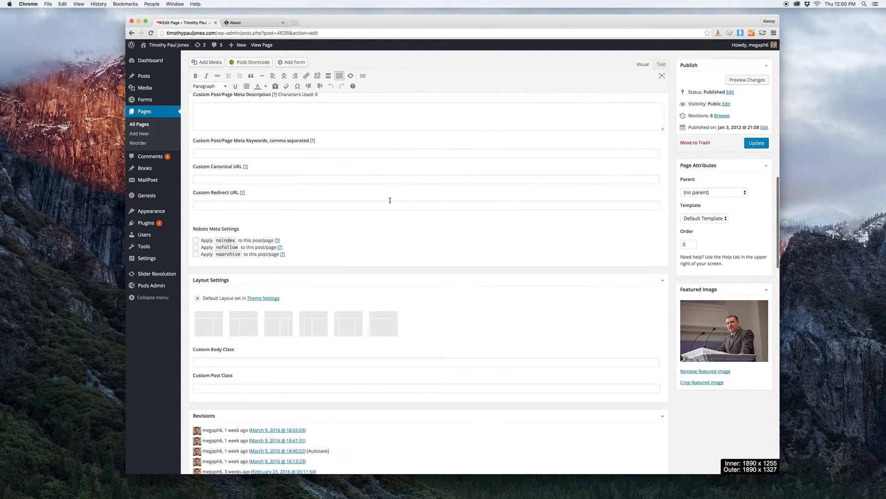
scroll(390, 200, down, 15)
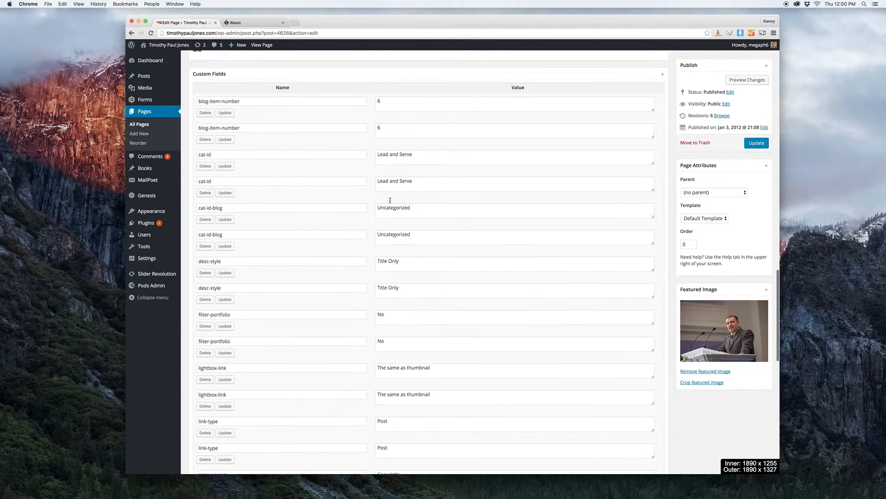
scroll(390, 200, up, 3)
click(663, 154)
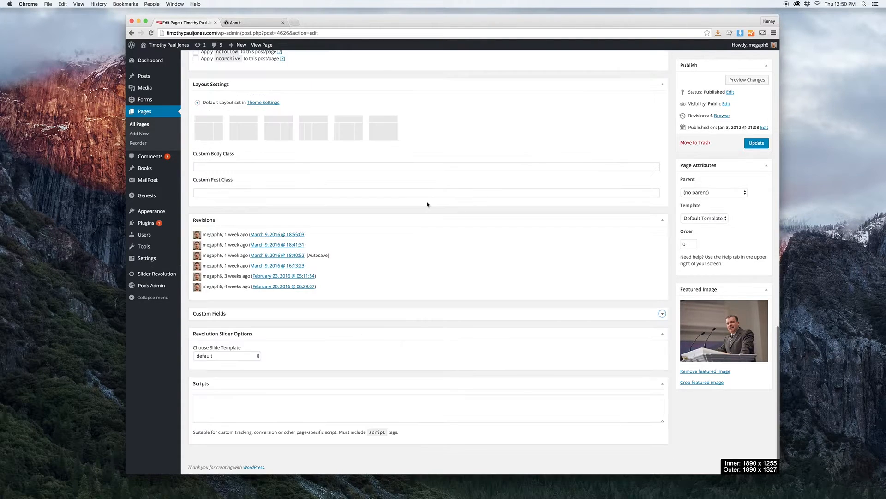
scroll(389, 214, up, 20)
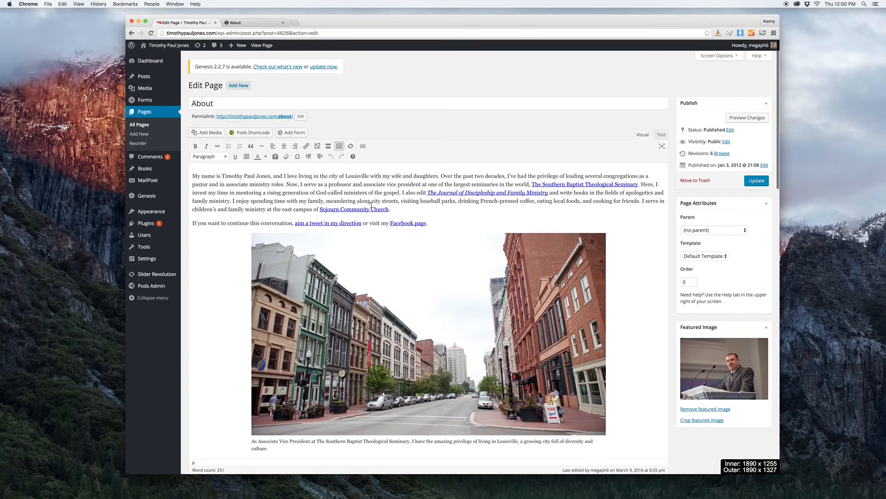
- Open the Contact form in the form editor and look through its fields
mouse_move(147, 99)
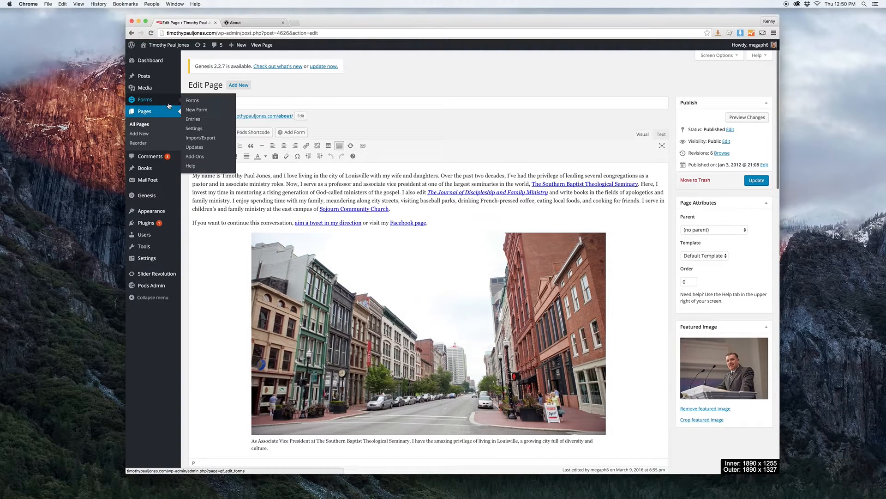
click(192, 101)
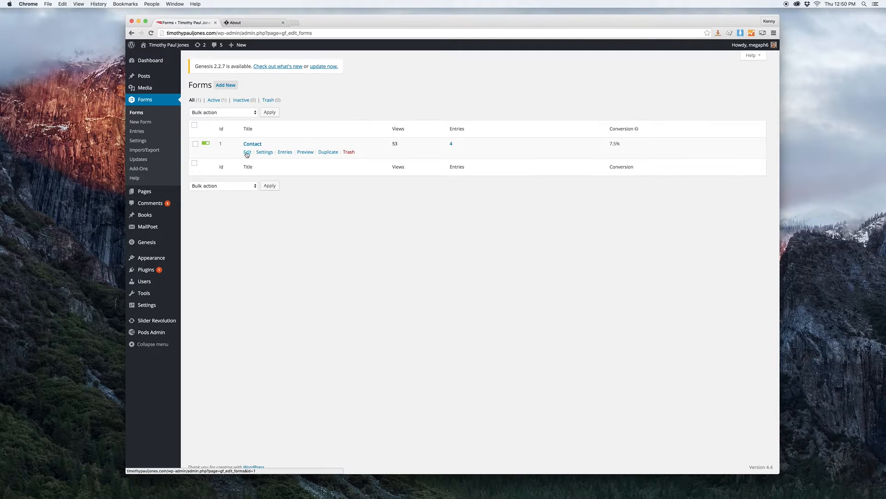
click(248, 153)
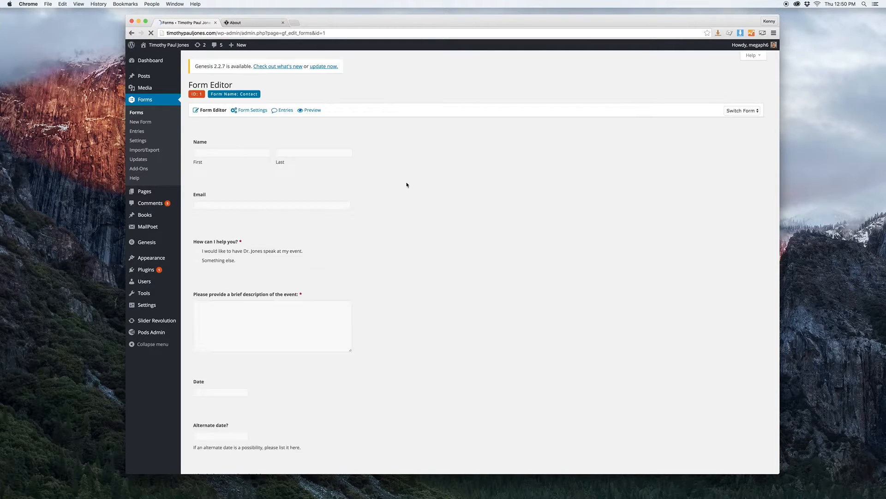
scroll(452, 210, down, 2)
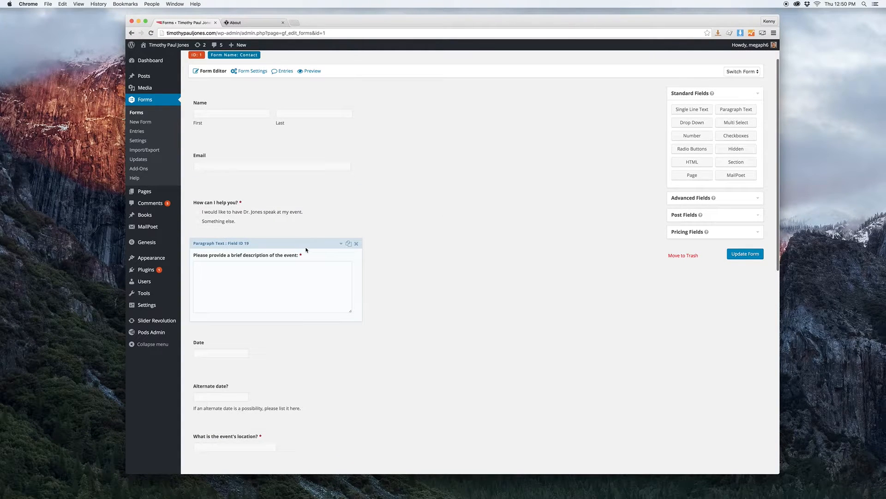
scroll(307, 250, down, 1)
scroll(306, 249, up, 3)
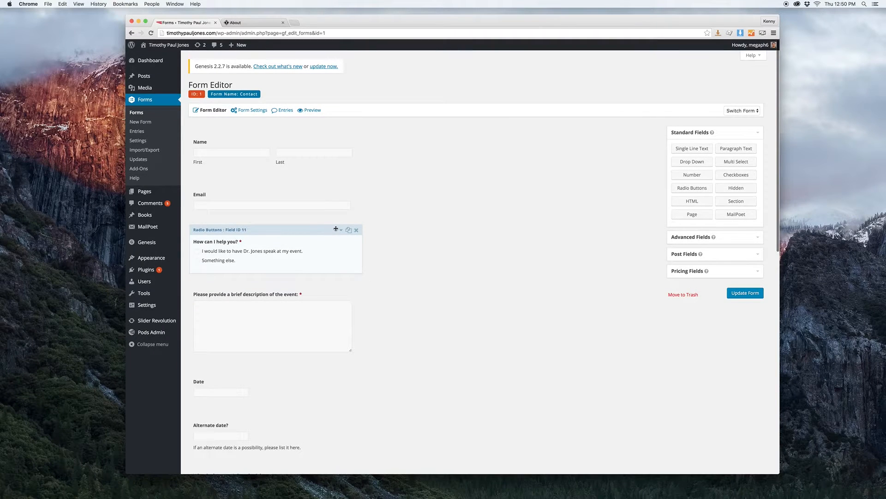
- Expand the "How can I help you?" radio field, examine its label and choices, and collapse it again
click(336, 229)
scroll(339, 234, down, 4)
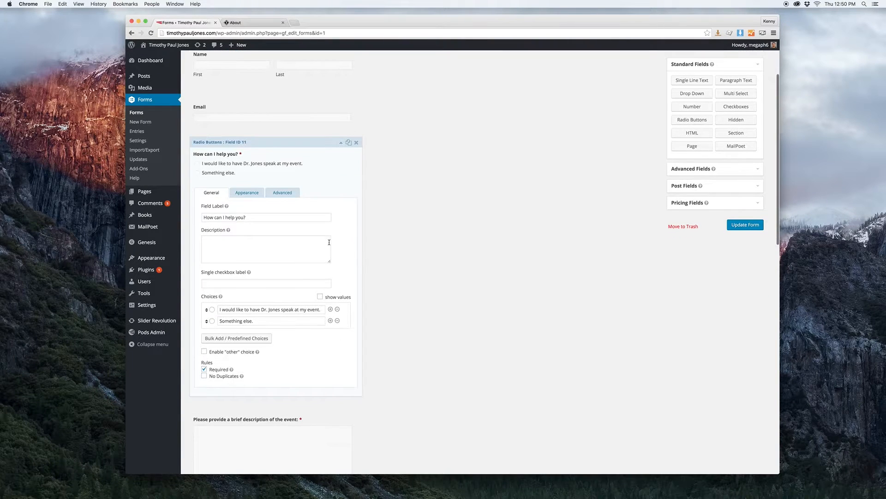
click(273, 311)
click(271, 320)
click(341, 143)
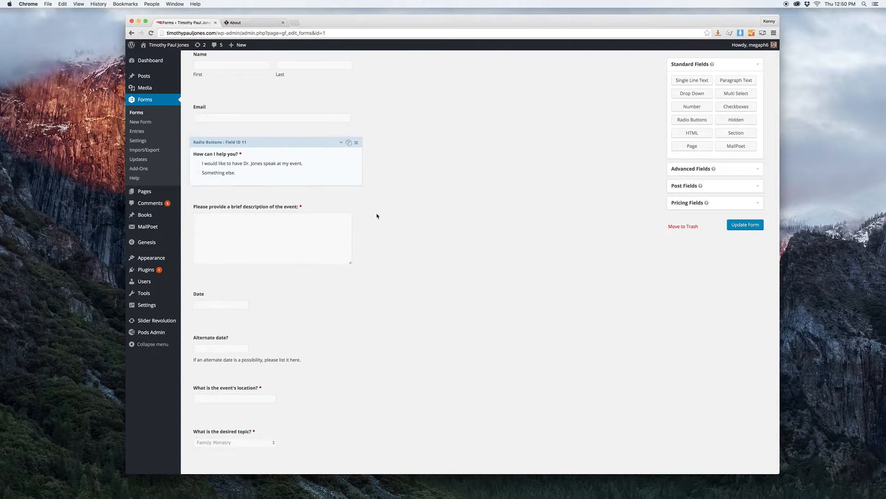
- Examine the conditional logic of the event description paragraph field, including its match value options, and collapse the field
click(342, 195)
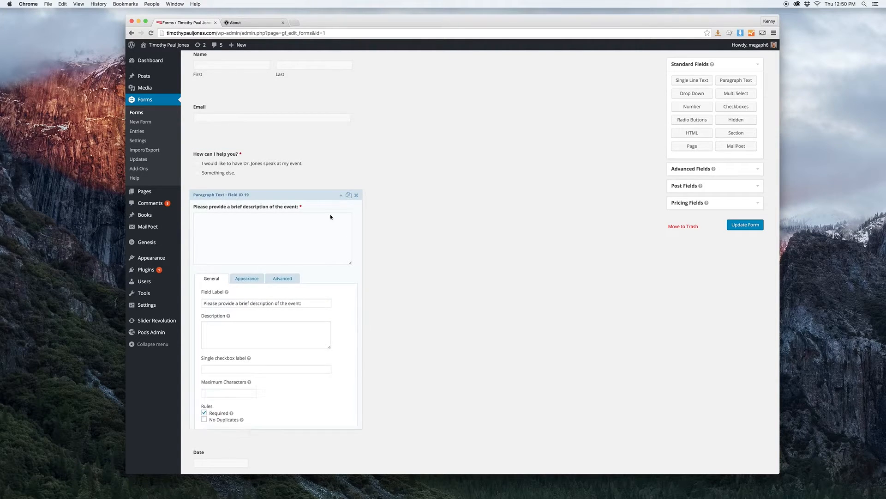
scroll(309, 242, down, 2)
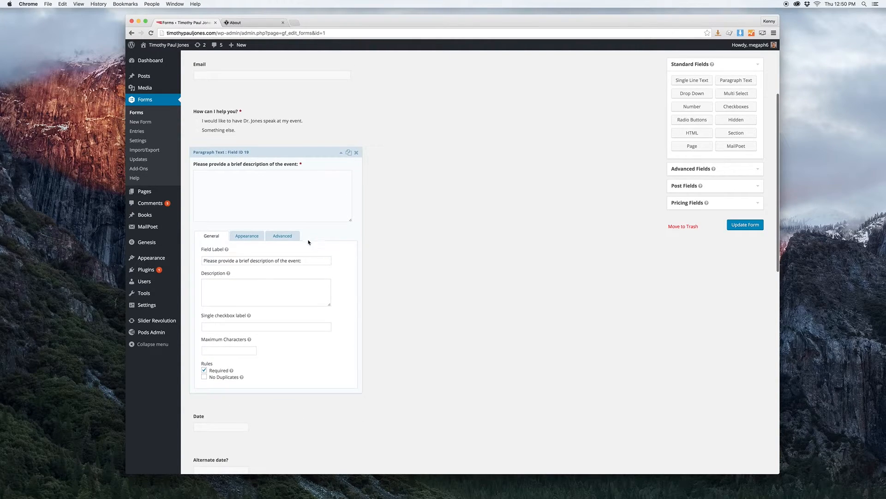
click(282, 236)
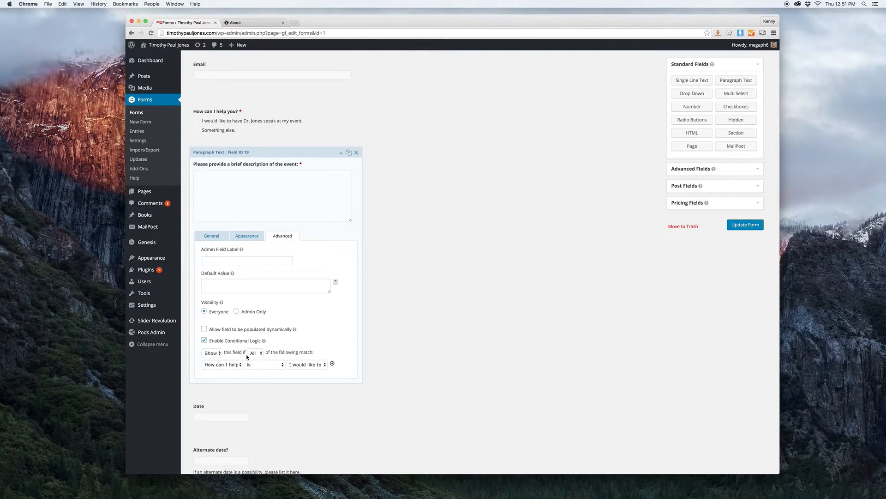
click(297, 365)
click(296, 366)
click(330, 347)
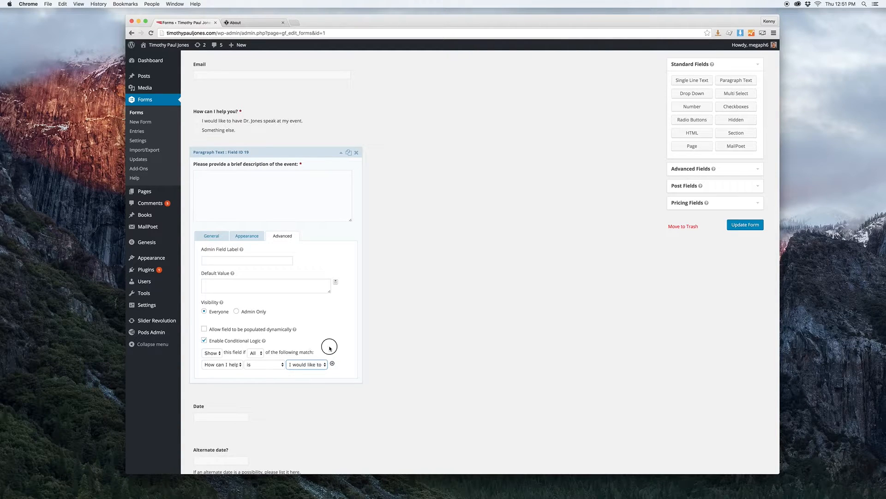
click(342, 153)
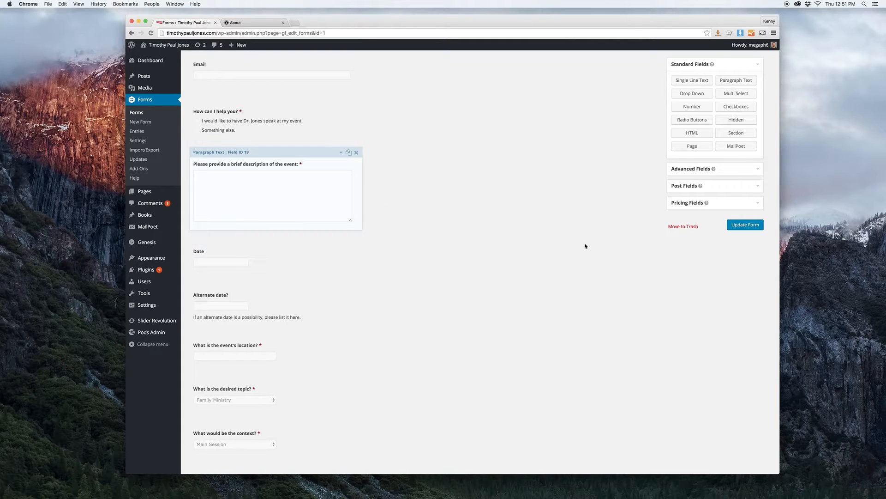
- Look through the available advanced field types and the remaining fields of the Contact form, and return to its beginning
scroll(729, 73, up, 1)
scroll(729, 73, up, 3)
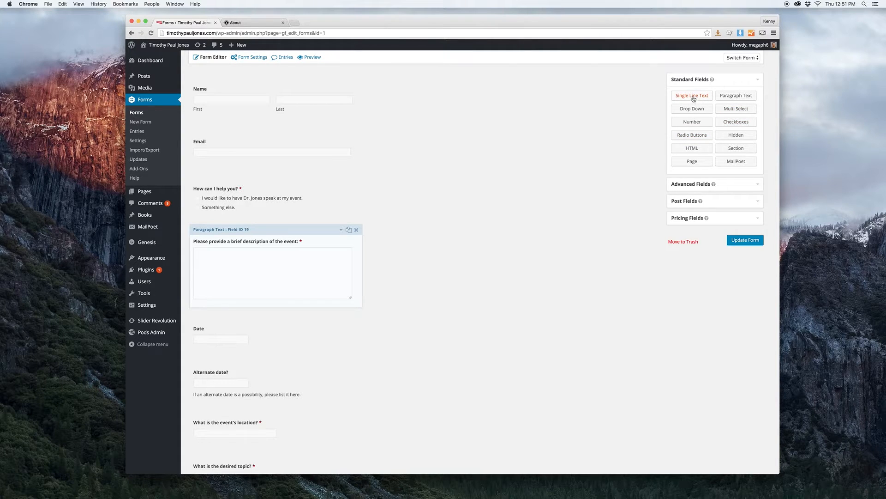
click(729, 183)
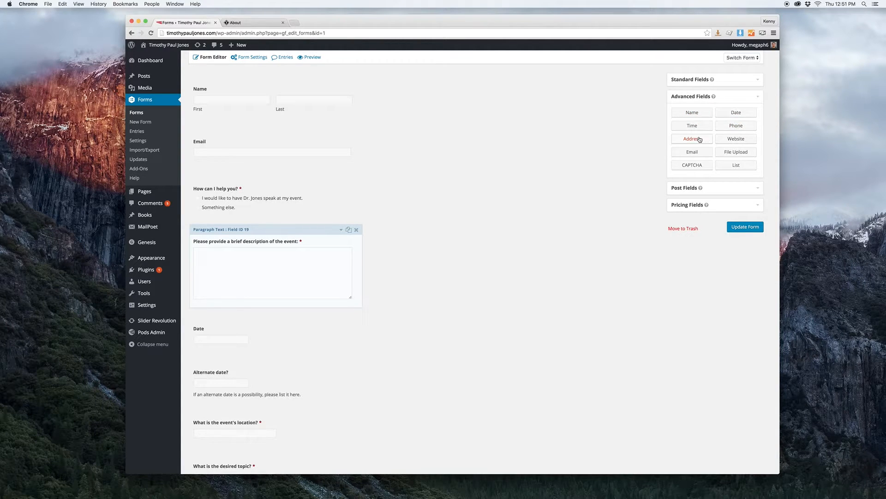
scroll(614, 186, down, 10)
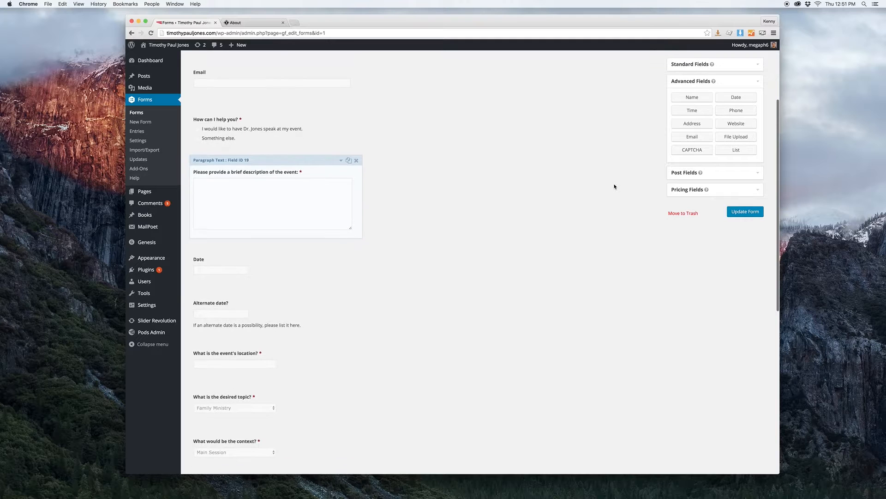
scroll(614, 187, up, 2)
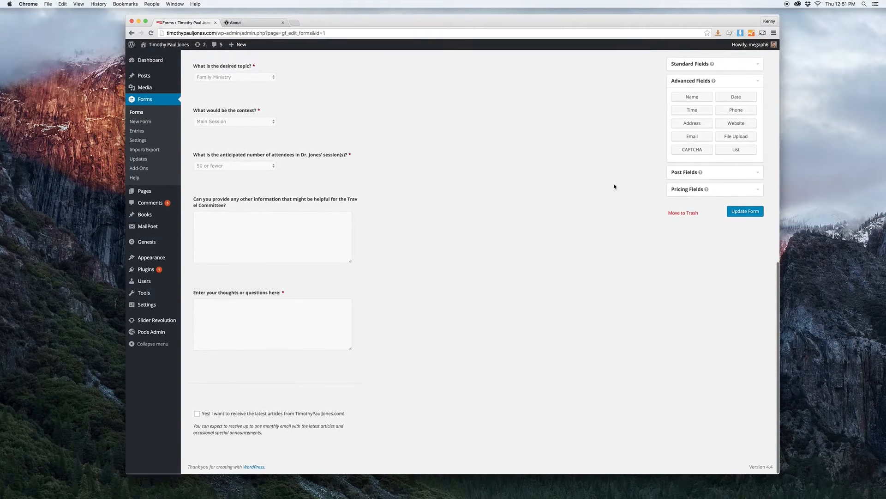
scroll(614, 186, up, 10)
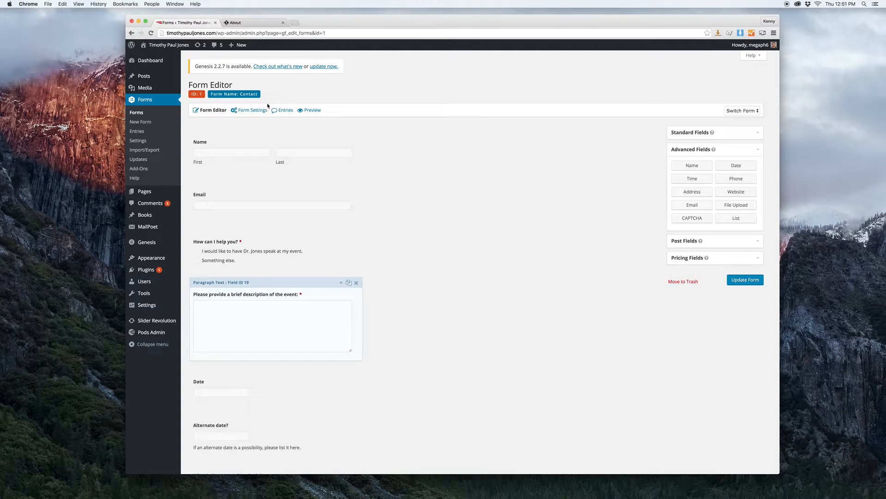
- Open the Contact form's Admin Notification for editing
mouse_move(259, 111)
click(256, 135)
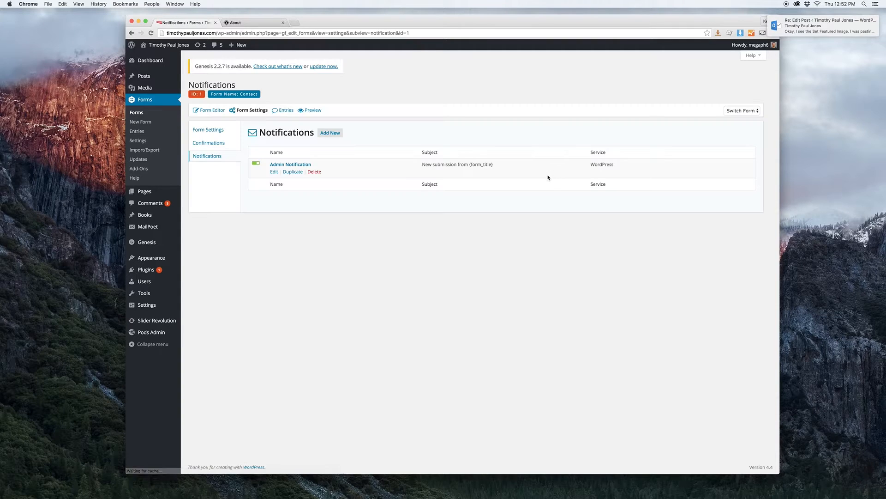
click(274, 172)
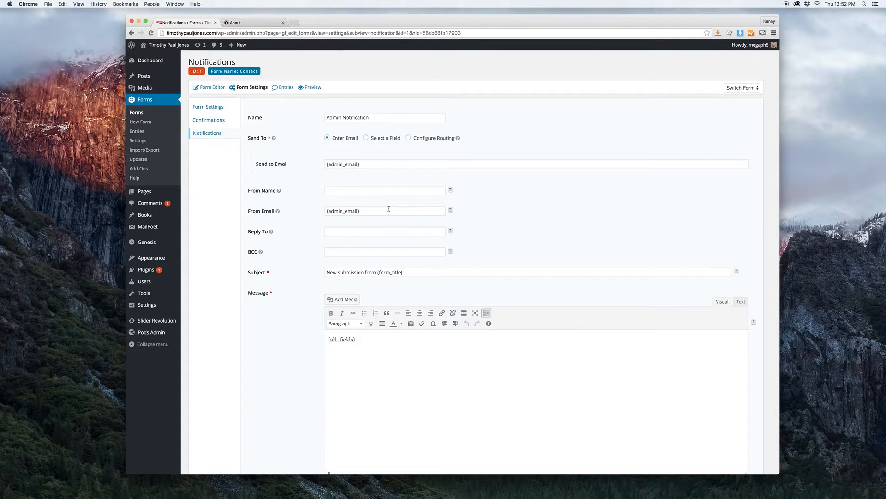
- Try to replace the Admin Notification's recipient with a different email address
click(362, 165)
key(super+a)
text(timothyp)
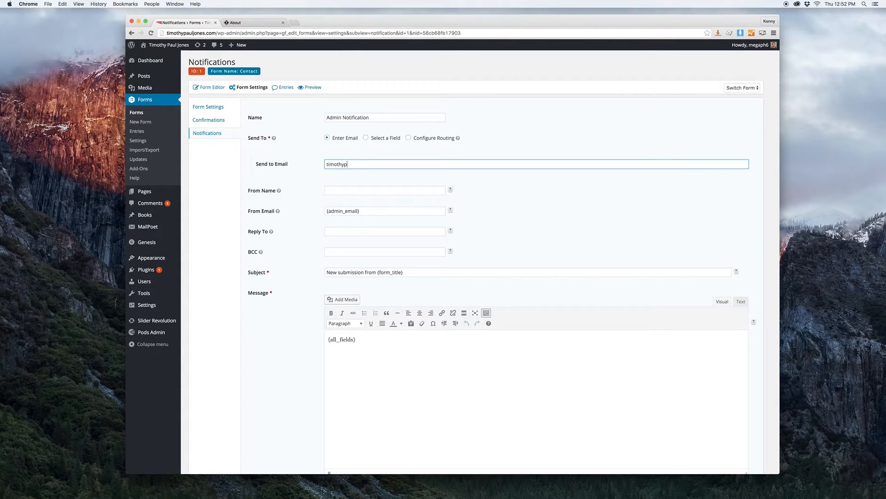
key(super+a)
click(315, 145)
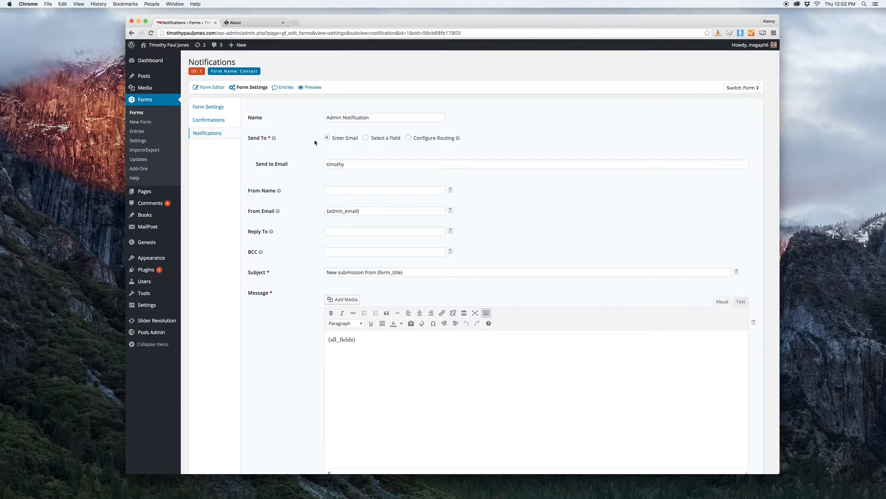
- Open the Contact form's Default Confirmation and examine its message
click(227, 121)
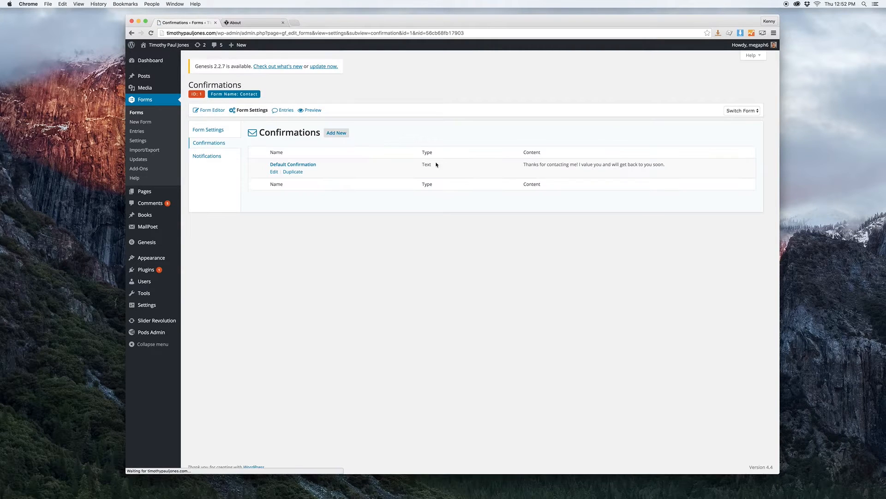
click(276, 172)
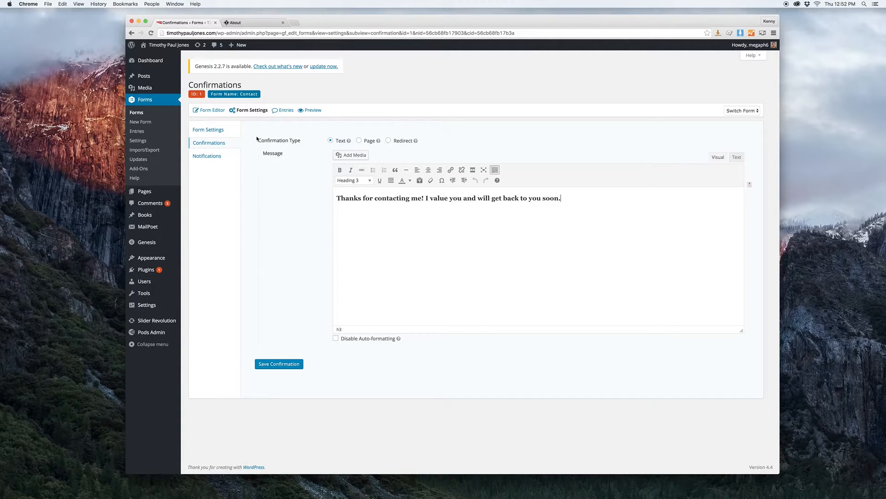
- Enable the anti-spam honeypot and animated transitions in the Contact form's settings, and save the settings
click(218, 131)
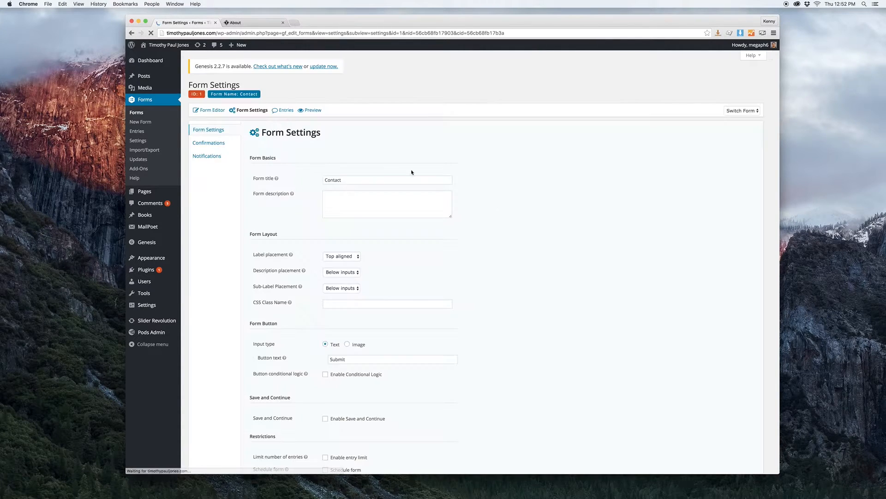
scroll(494, 204, down, 5)
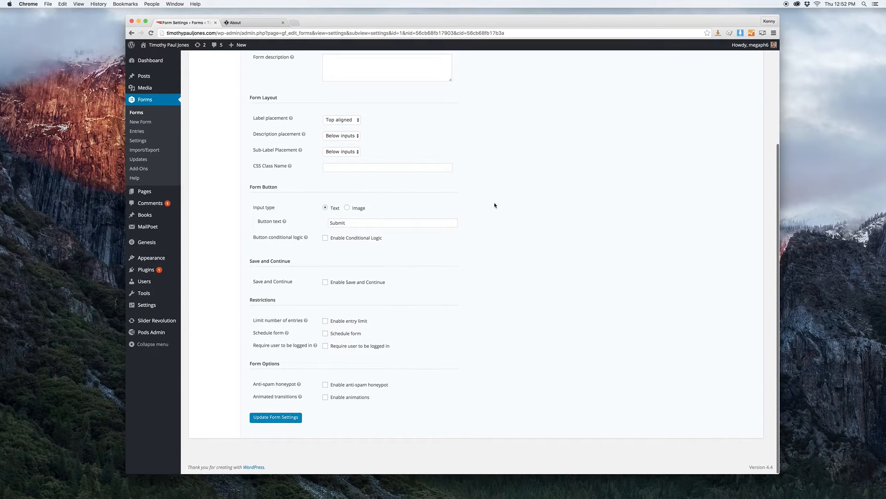
click(338, 386)
click(340, 397)
click(276, 417)
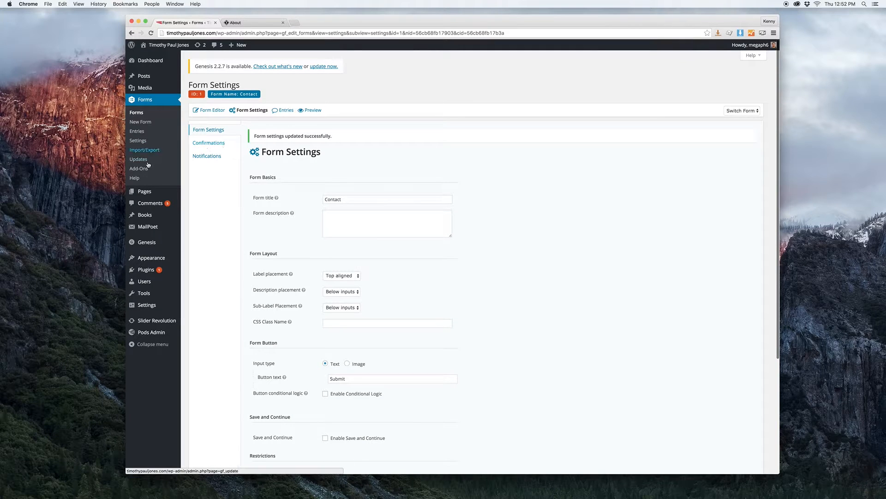
- Move the three test entries below the first Contact form entry to the trash, and open the remaining entry's details
click(136, 131)
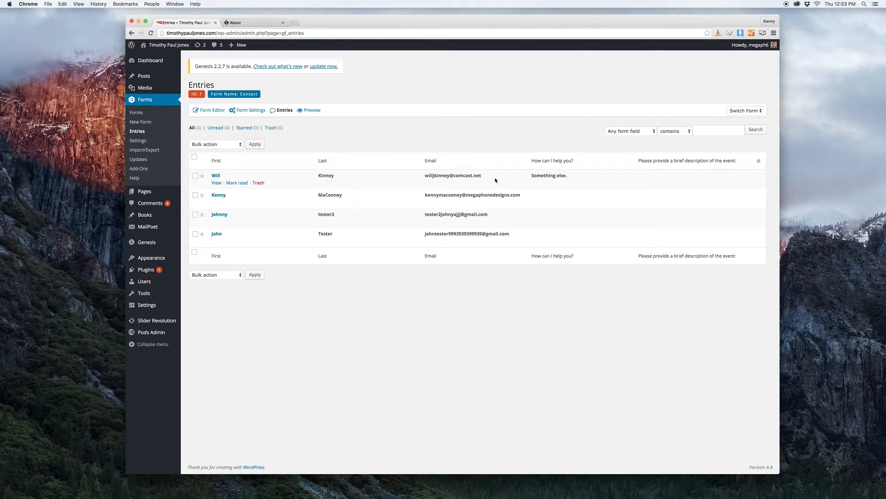
click(195, 195)
click(195, 215)
click(196, 235)
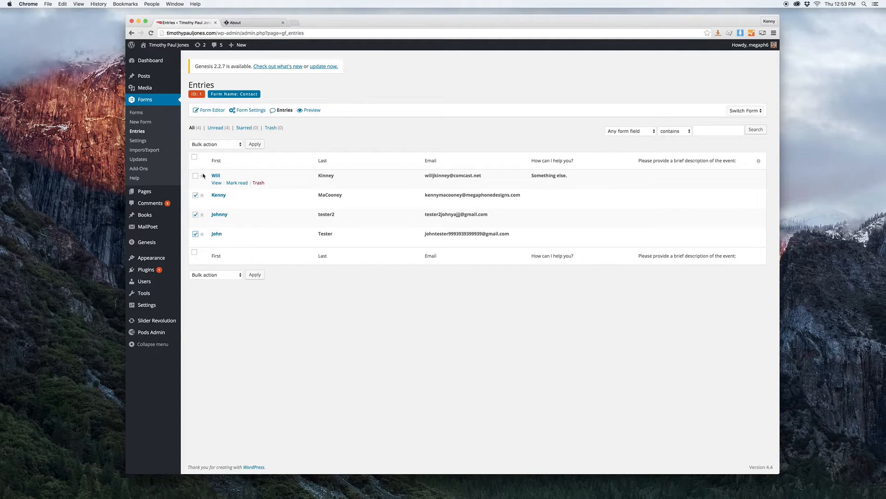
click(205, 144)
click(200, 187)
click(255, 144)
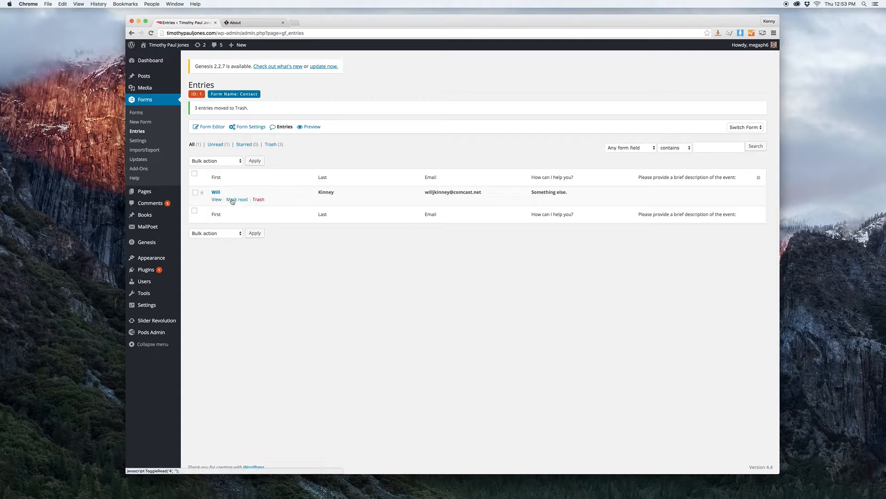
click(217, 200)
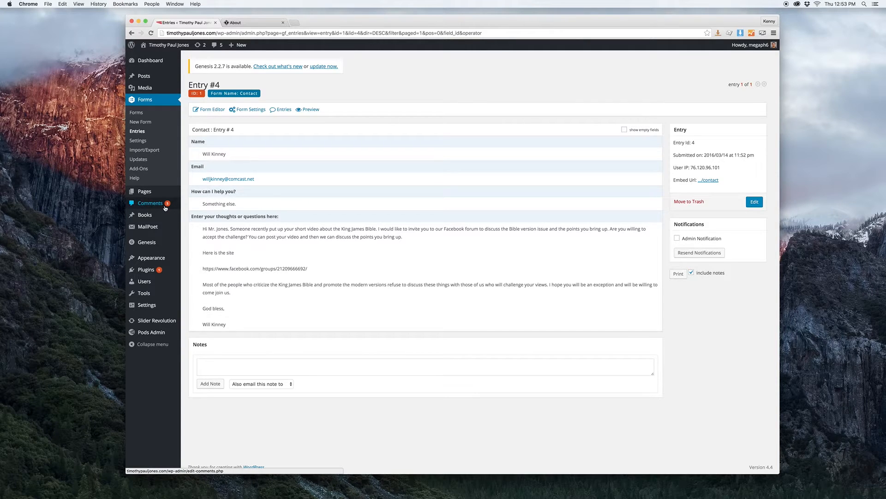
- Add a new book to the Books list with the title "New Book Title"
mouse_move(164, 216)
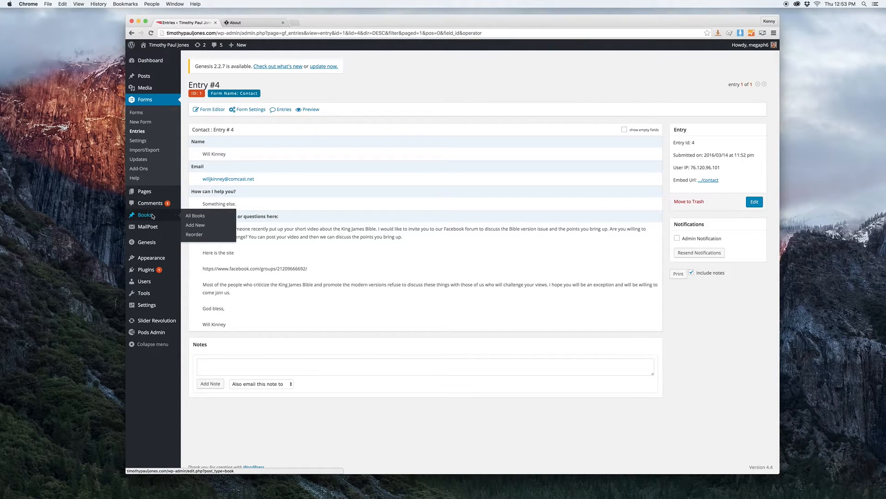
click(154, 216)
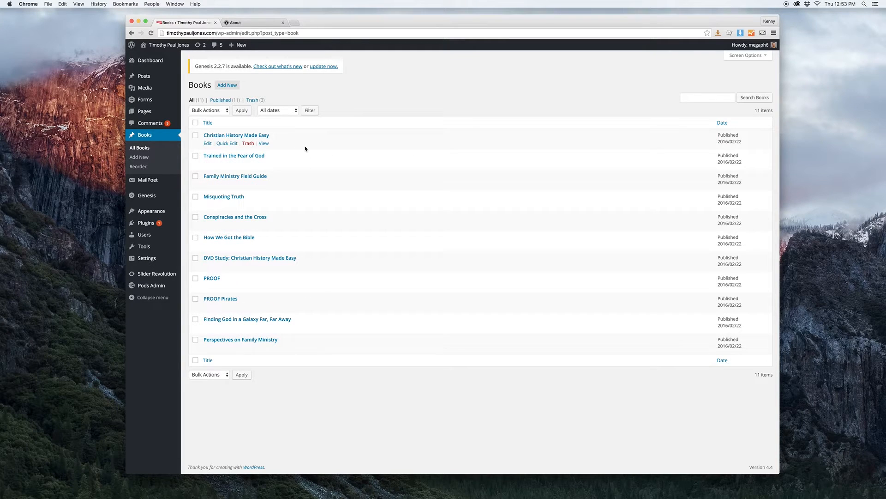
click(225, 86)
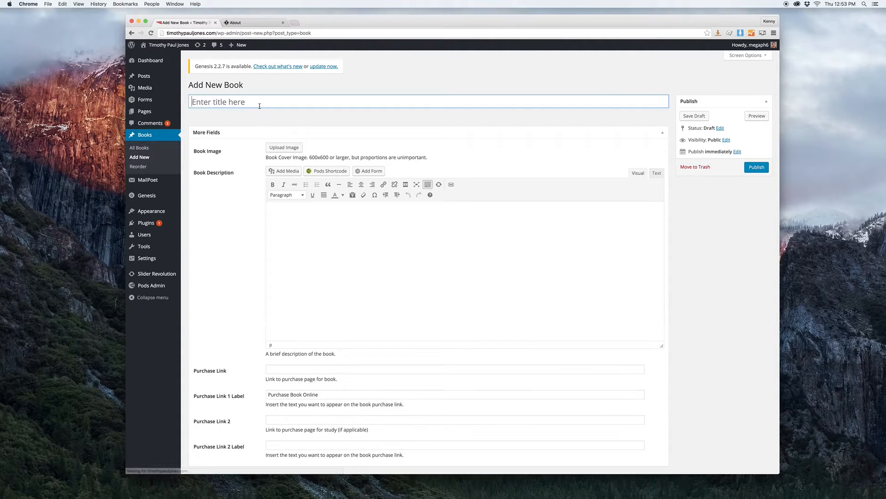
text(New Book Title)
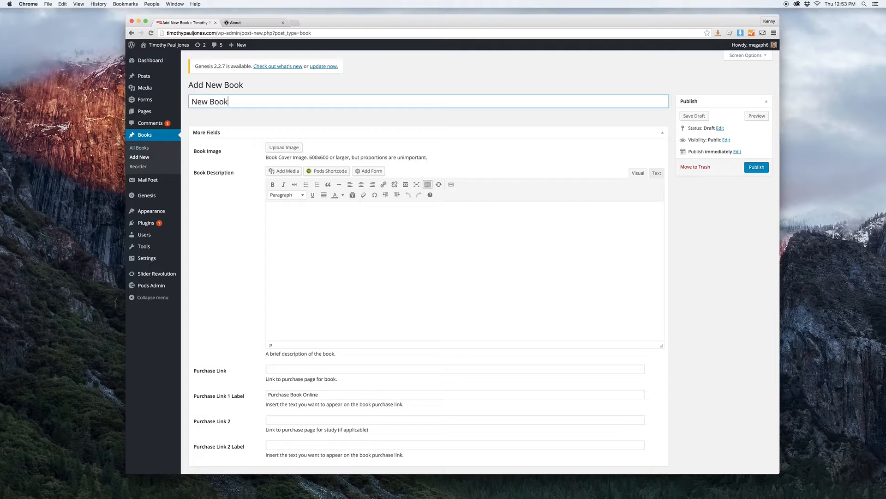
- Attach the starwars image from the media library as the new book's cover image
click(284, 147)
click(202, 73)
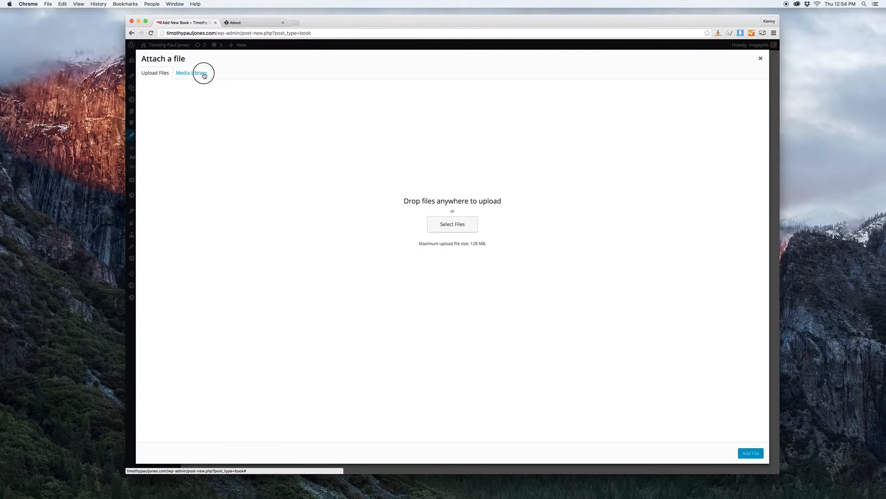
click(429, 179)
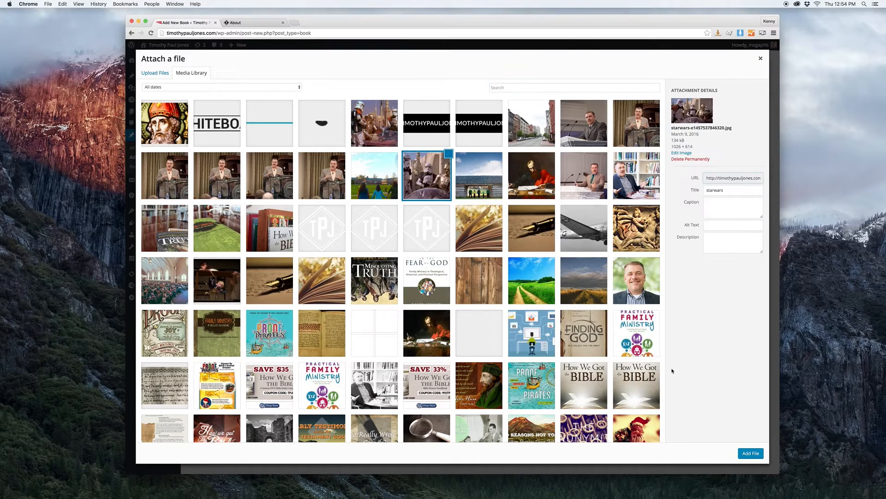
click(751, 454)
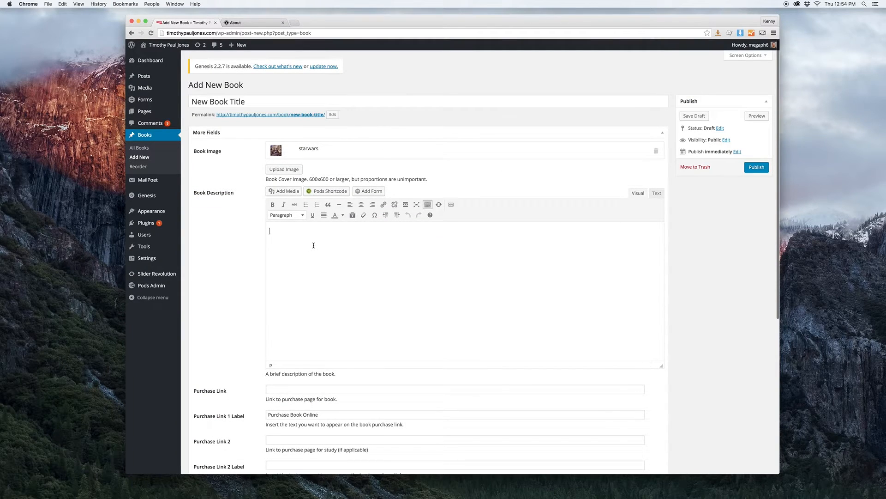
- Enter "Say some things about the book." as the book description
text(Say y)
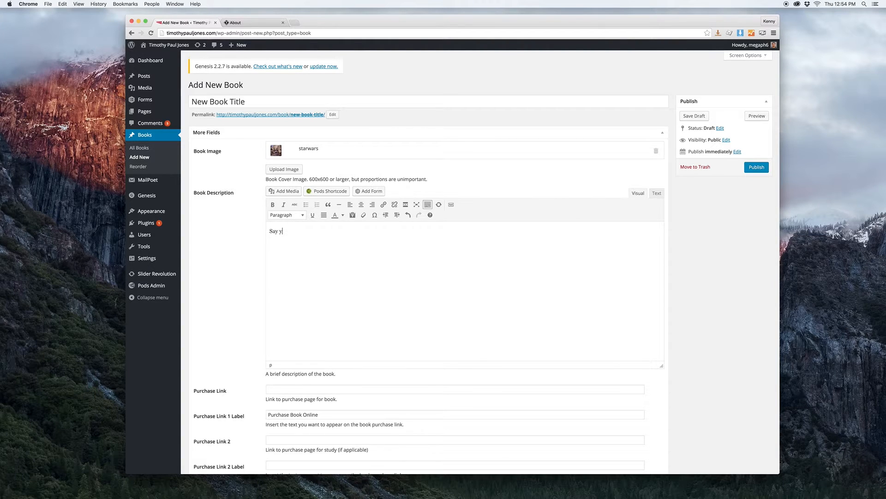
key(BackSpace)
text(some things about the book.)
scroll(375, 242, down, 3)
scroll(376, 242, down, 1)
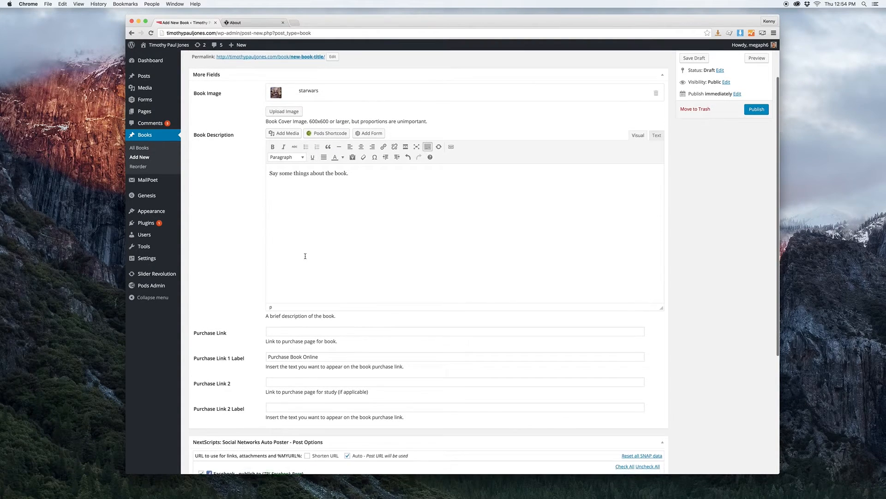
click(310, 316)
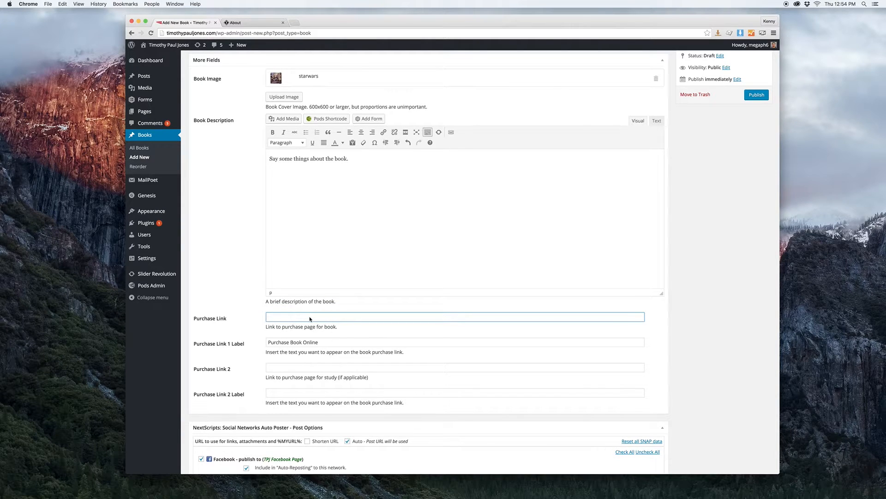
text(http://google.com)
click(334, 340)
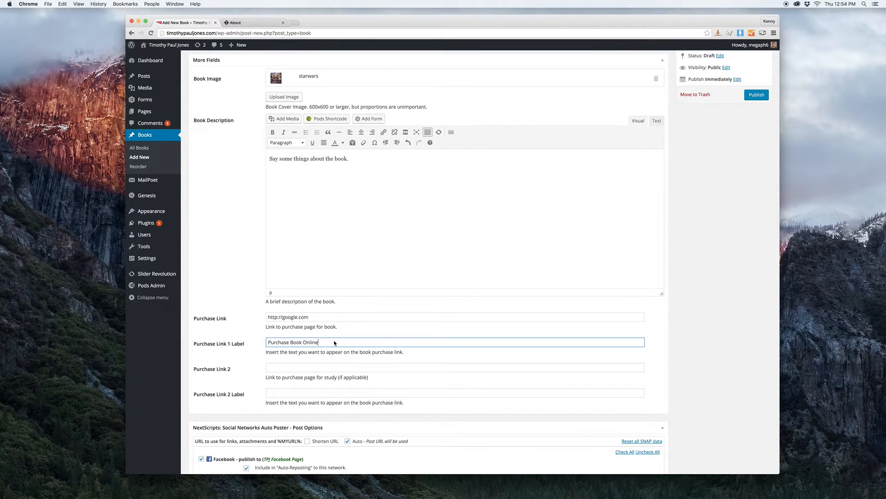
double_click(292, 343)
text(DVD)
click(295, 365)
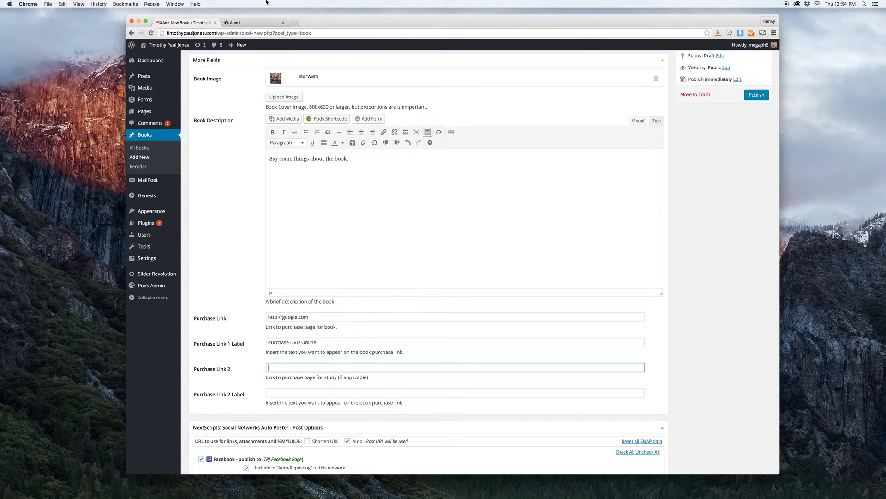
- Examine the book entries and their one or two purchase links on the site's public Books page
click(261, 23)
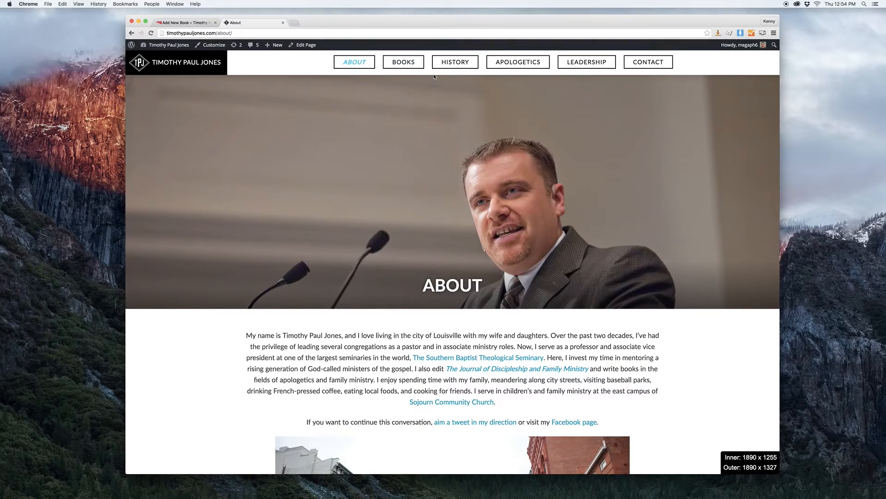
click(416, 67)
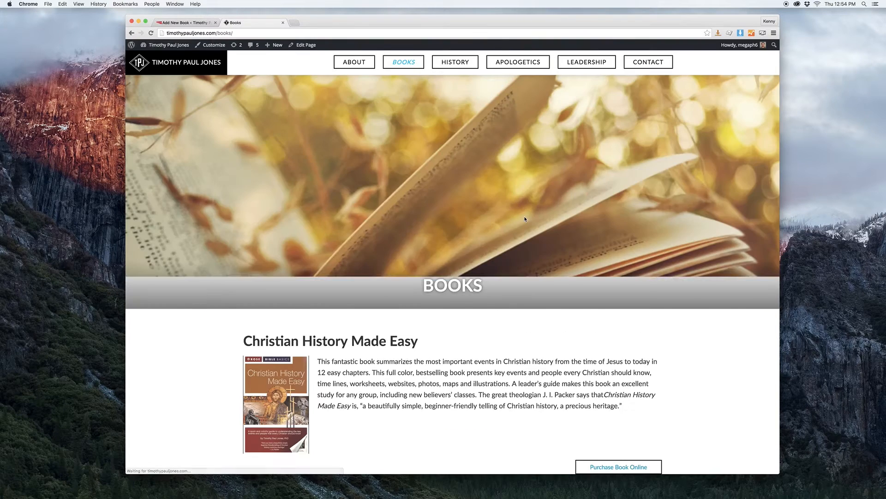
scroll(525, 220, down, 6)
scroll(524, 219, down, 7)
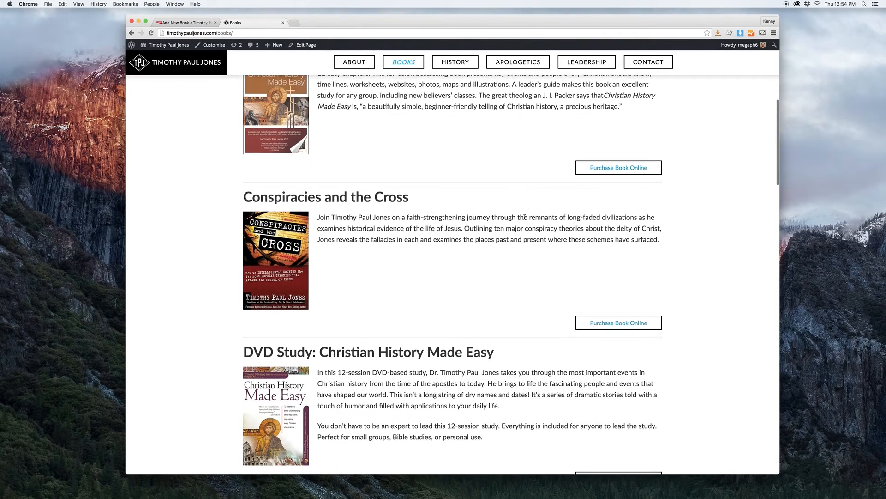
scroll(525, 217, down, 10)
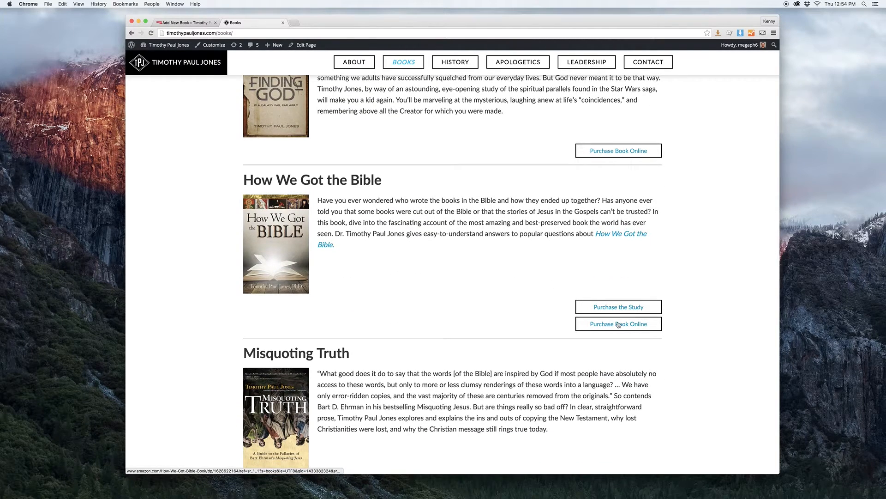
scroll(520, 297, down, 10)
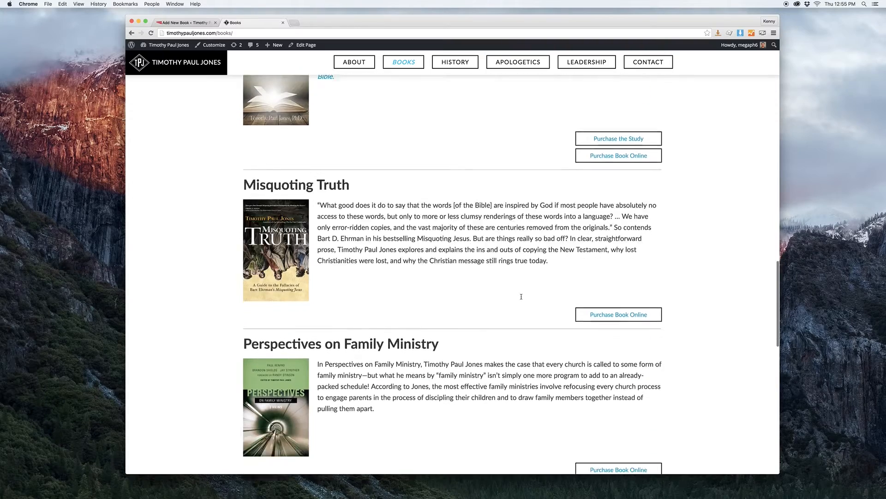
scroll(521, 296, down, 7)
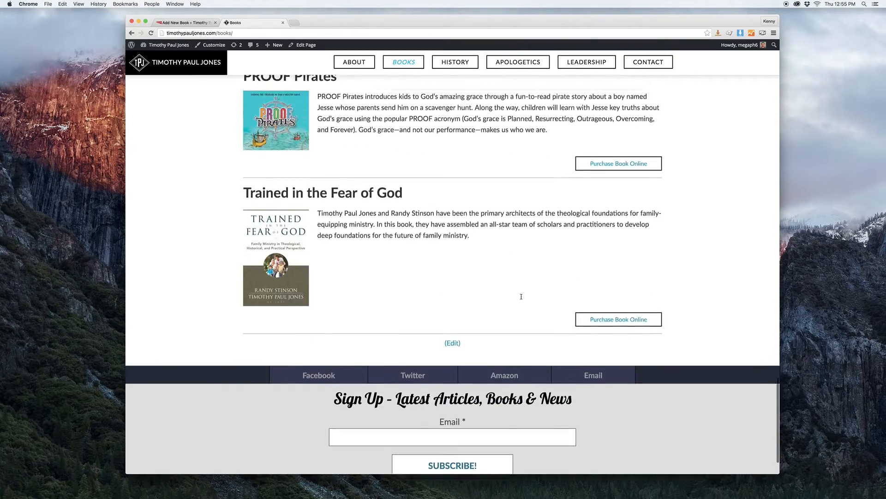
scroll(521, 296, up, 12)
key(super+1)
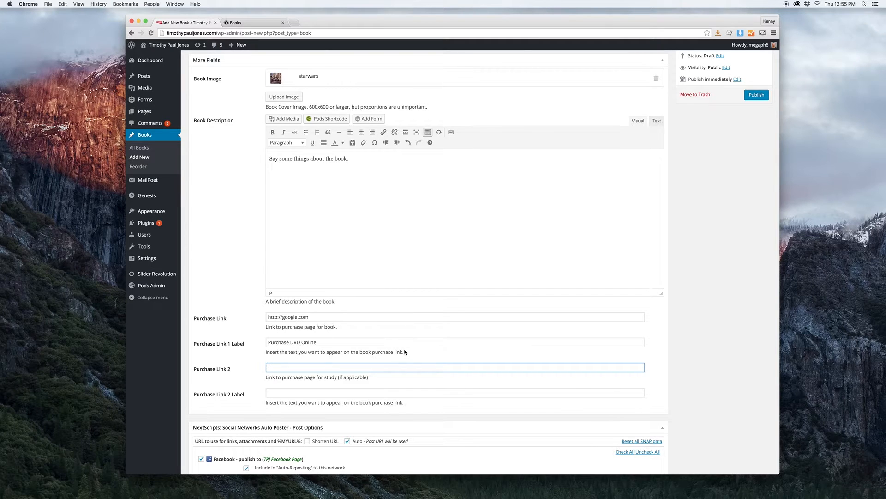
text(://amazon.com)
key(Tab)
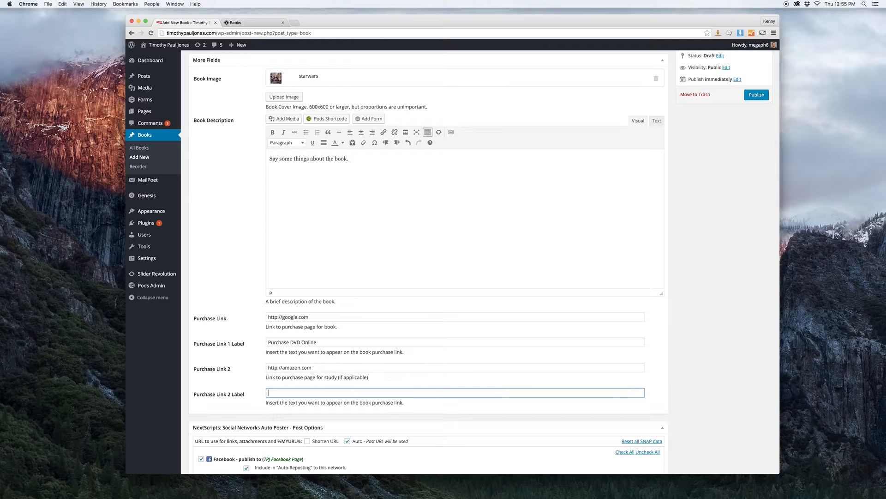
text(Link)
click(650, 312)
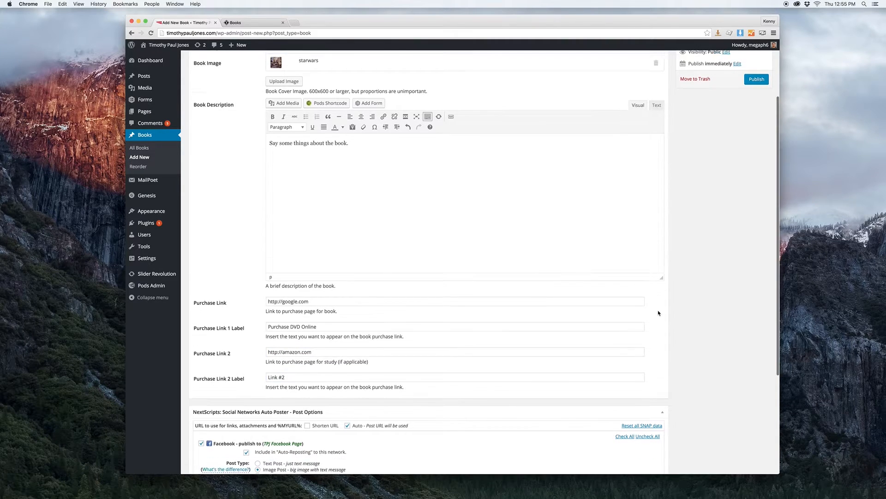
- Deselect all social networks in the auto-poster options for the new book
scroll(655, 313, down, 5)
scroll(659, 313, down, 2)
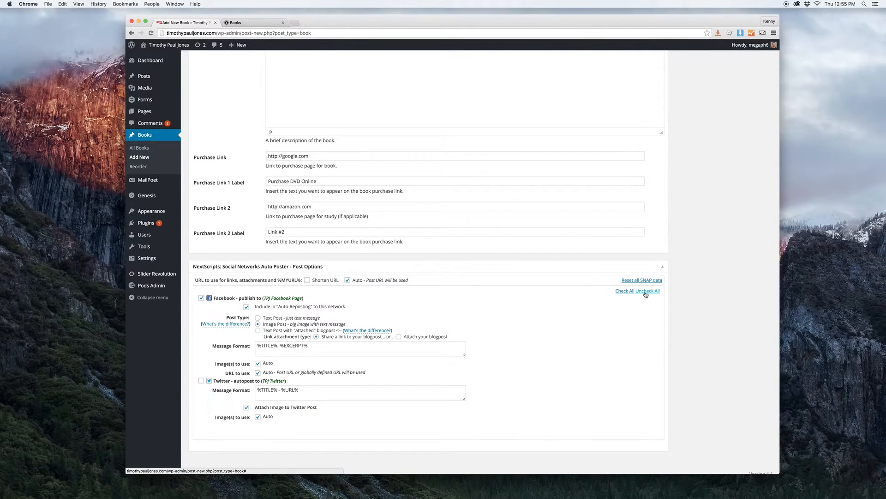
click(646, 292)
scroll(685, 309, up, 5)
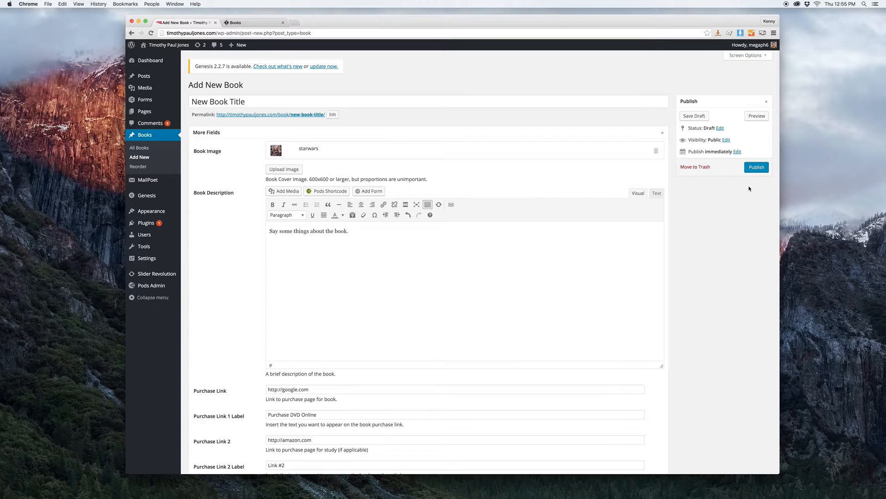
- Check the display order of the books on the site's public Books page
click(270, 23)
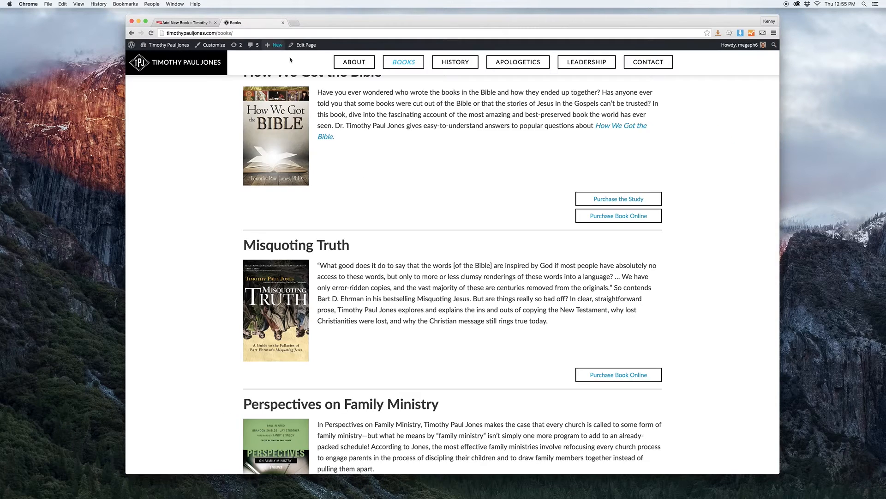
scroll(453, 277, up, 4)
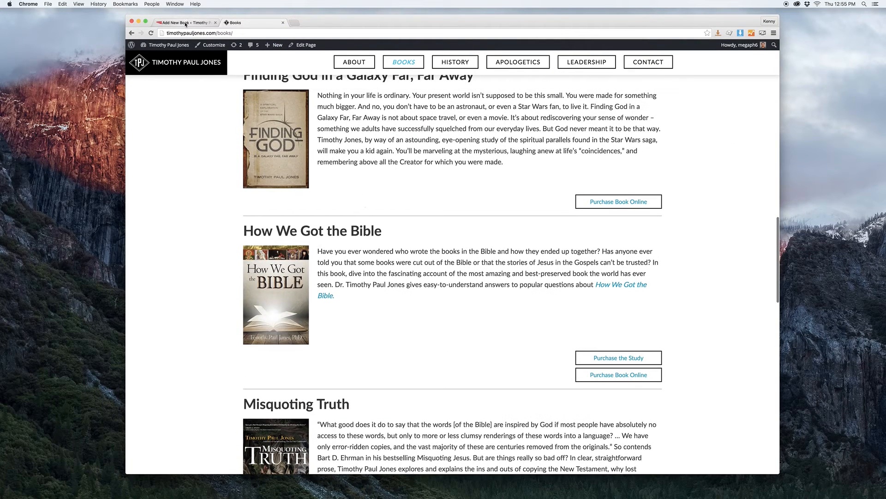
click(199, 23)
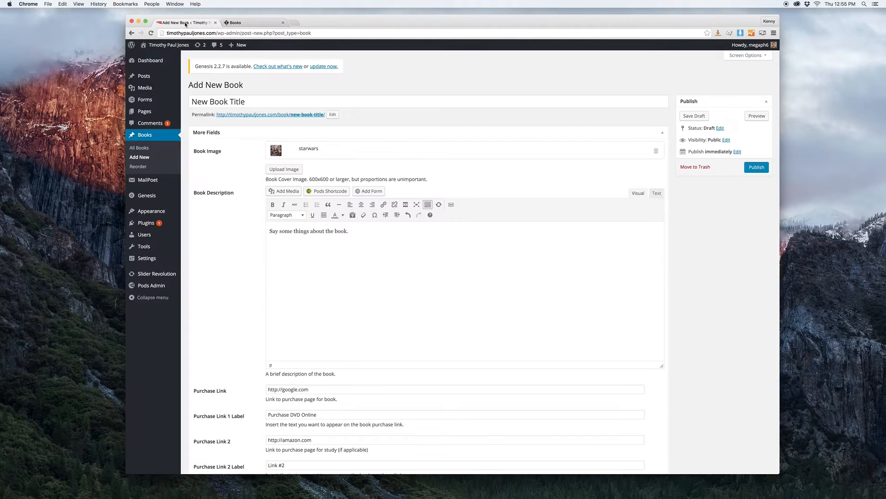
- Leave the new book for the book reordering list and try moving "Christian History Made Easy" within it
click(147, 166)
click(476, 166)
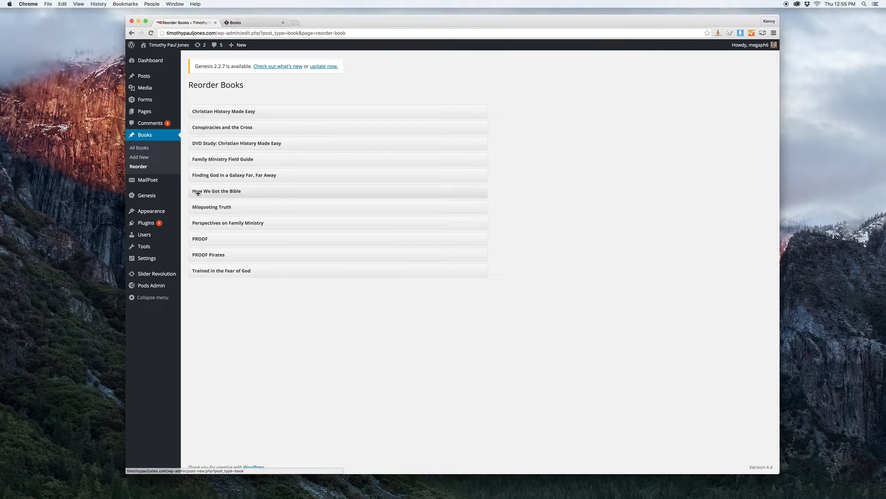
mouse_move(281, 117)
mouse_down()
mouse_move(279, 132)
mouse_move(278, 112)
mouse_move(278, 122)
mouse_up()
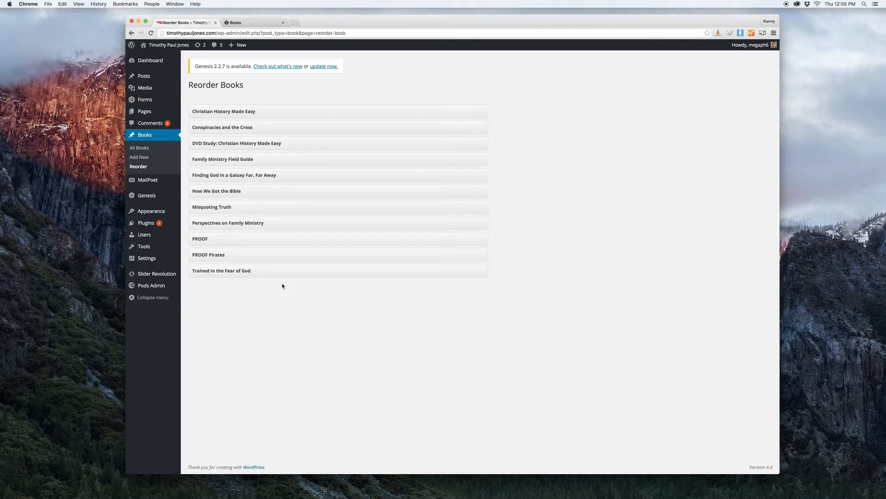
- Delete the already sent Latest Articles newsletter from the MailPoet newsletters list
mouse_move(171, 184)
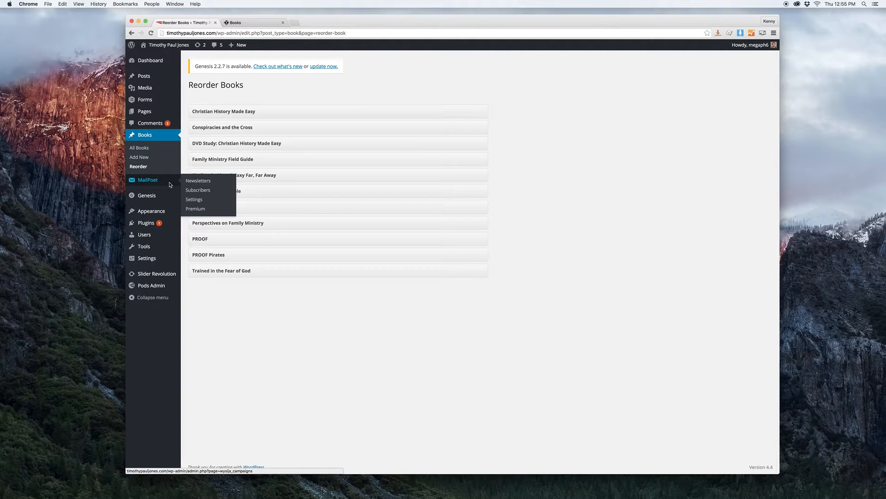
click(189, 181)
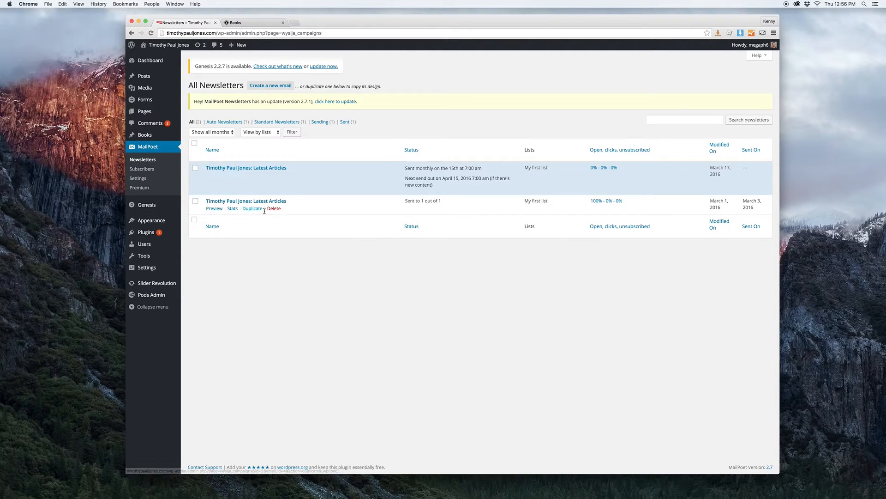
click(272, 209)
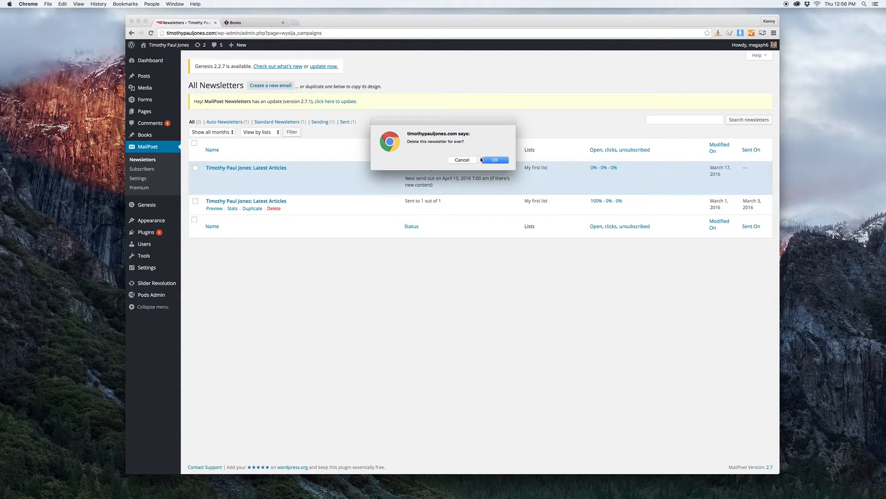
click(492, 162)
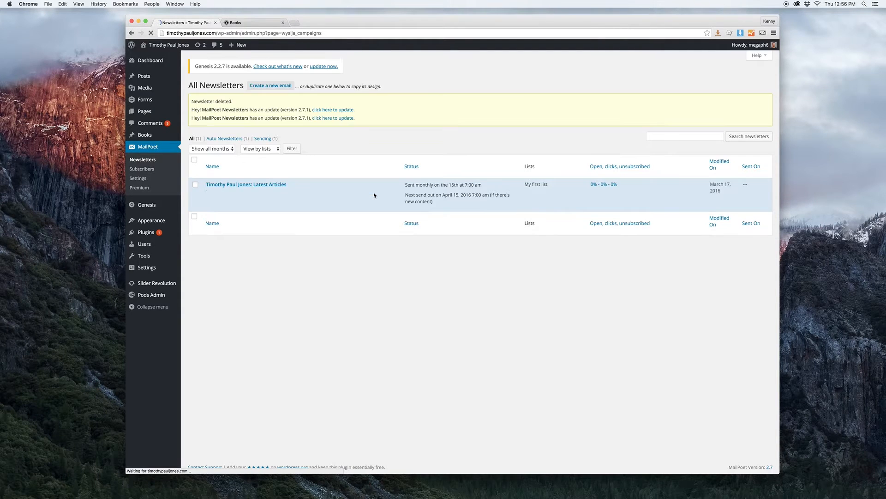
- Preview the remaining automatic Latest Articles newsletter and close the preview
click(214, 192)
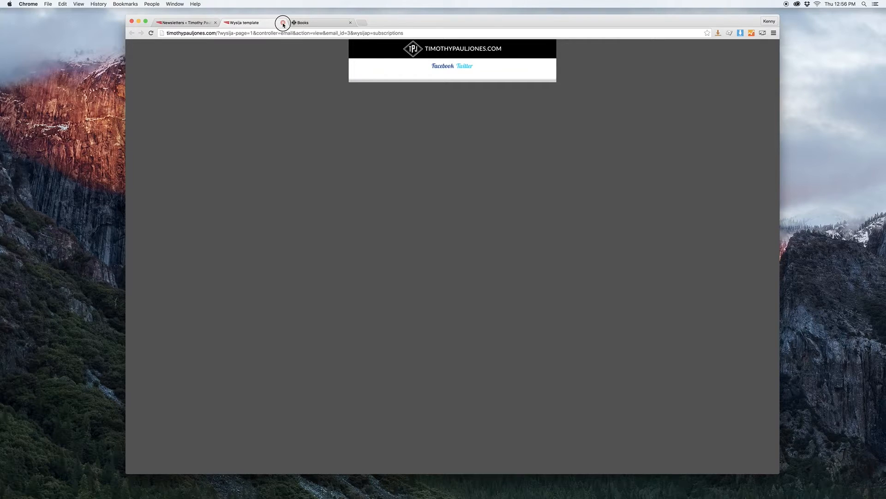
click(283, 23)
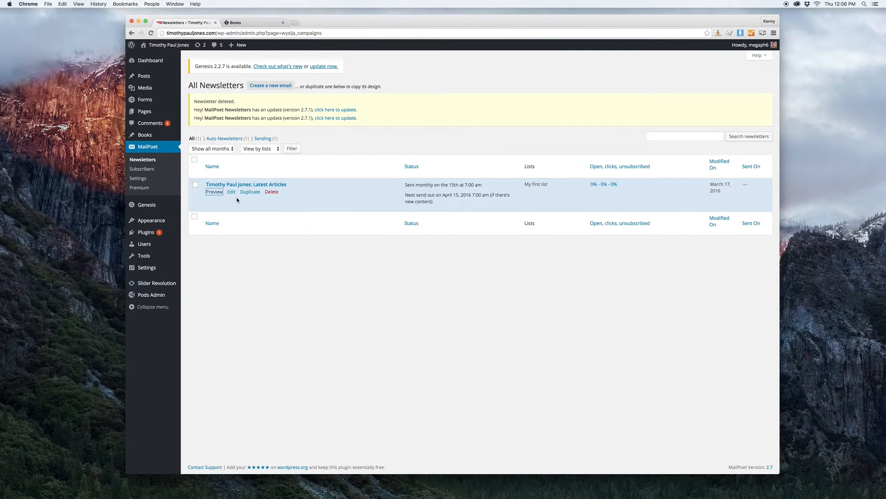
mouse_move(468, 210)
- Deactivate the Latest Articles newsletter for editing and proceed through its main details and design to the final step
click(229, 193)
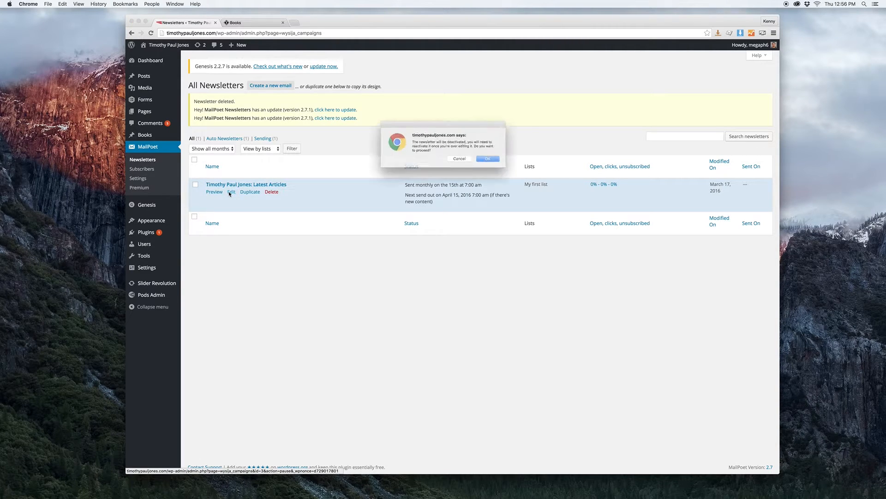
click(490, 163)
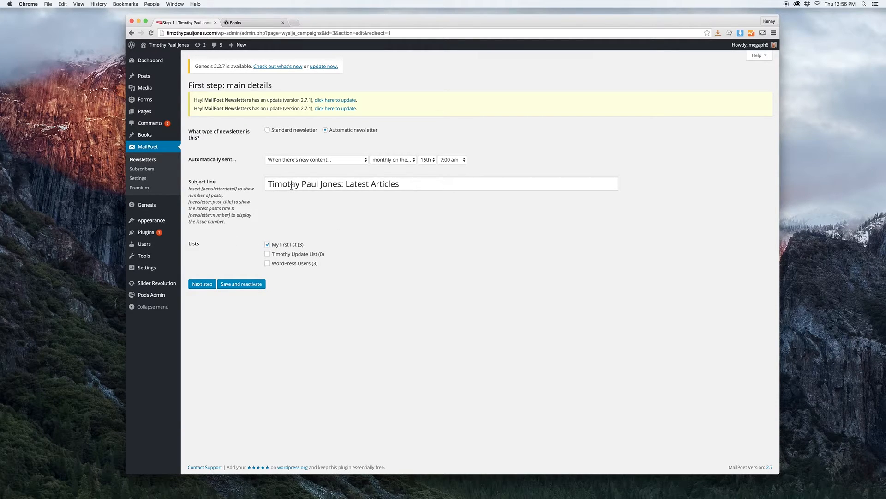
click(202, 283)
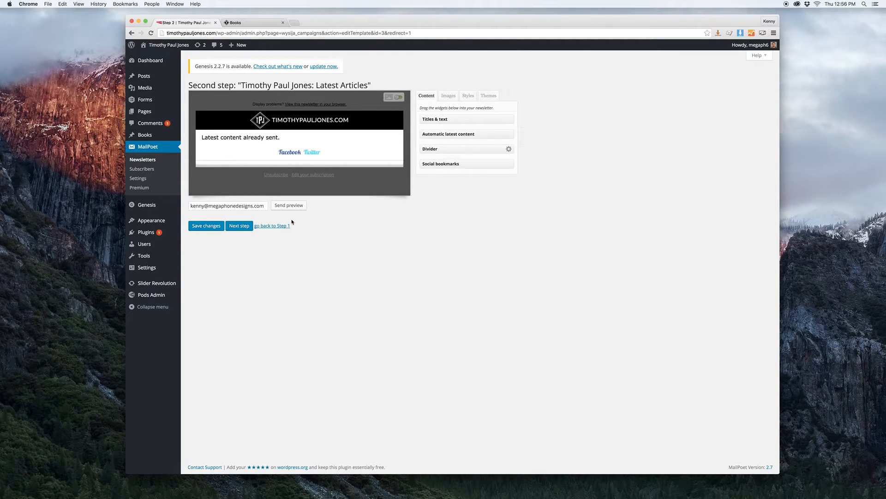
mouse_move(265, 137)
click(239, 226)
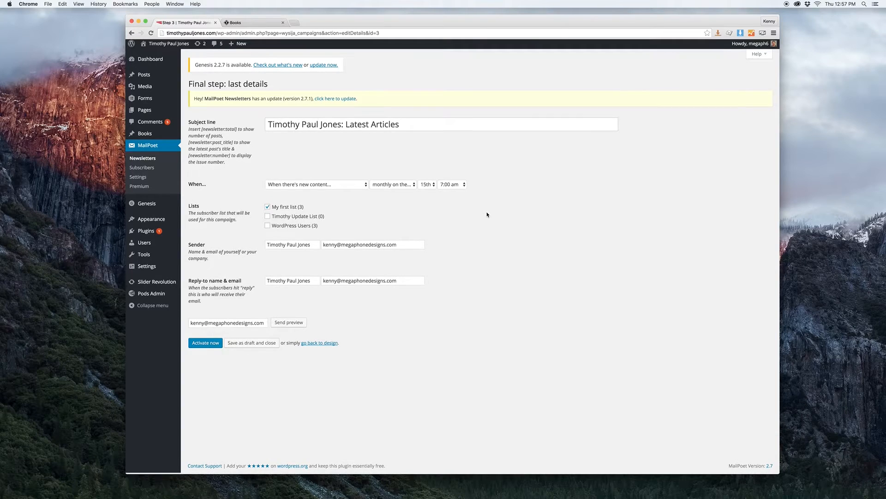
- Check the sender's email in the newsletter's last details and reactivate the newsletter
click(328, 246)
click(367, 246)
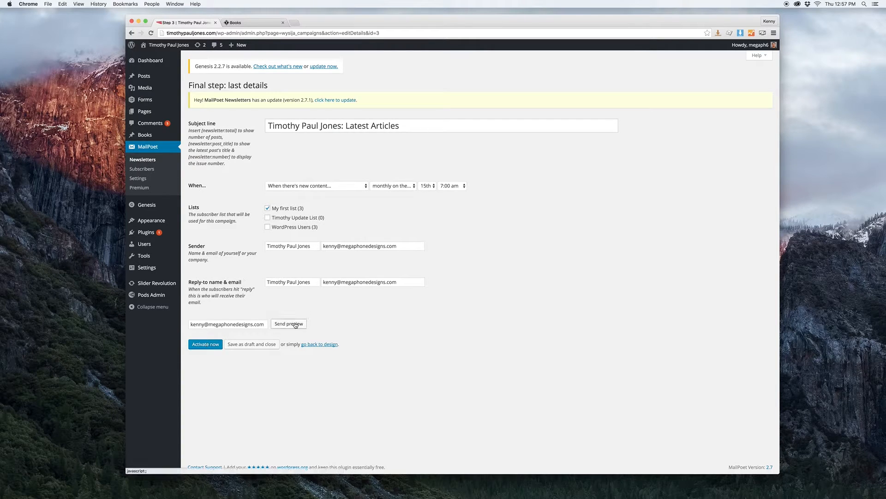
click(208, 345)
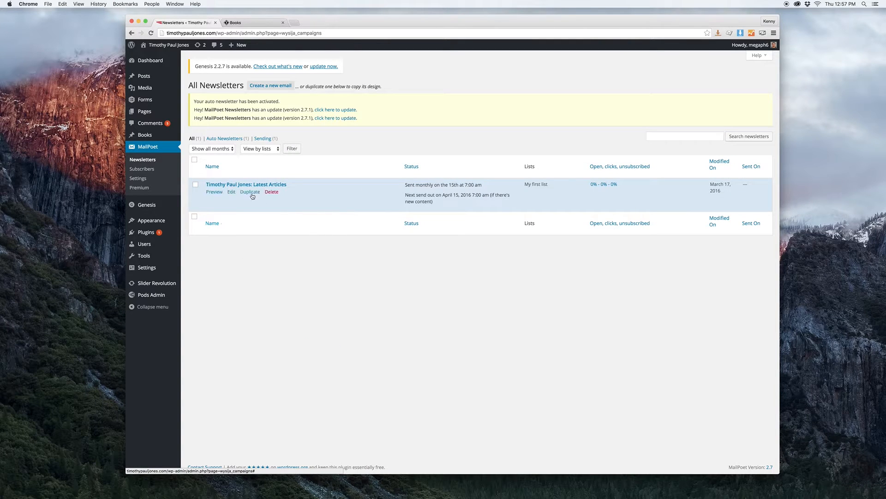
- Delete the second-to-last subscriber, who belongs only to the WordPress Users list, from the MailPoet subscribers and confirm the deletion
click(141, 169)
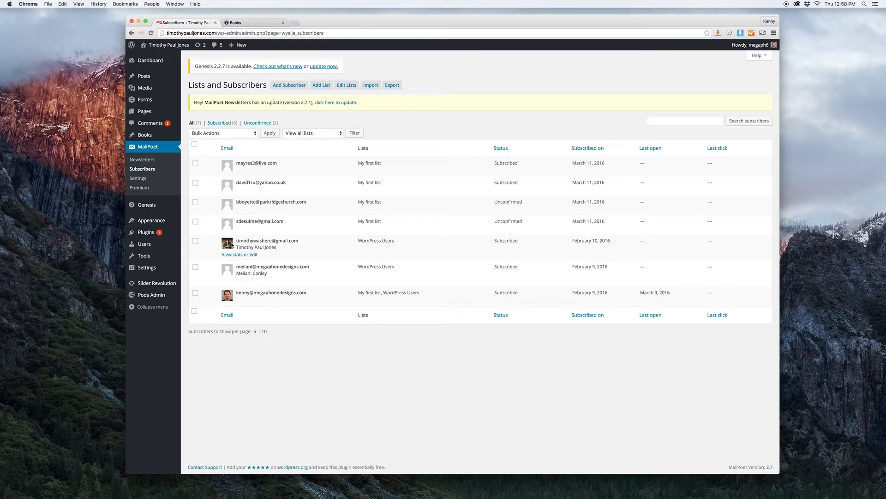
click(195, 266)
click(213, 133)
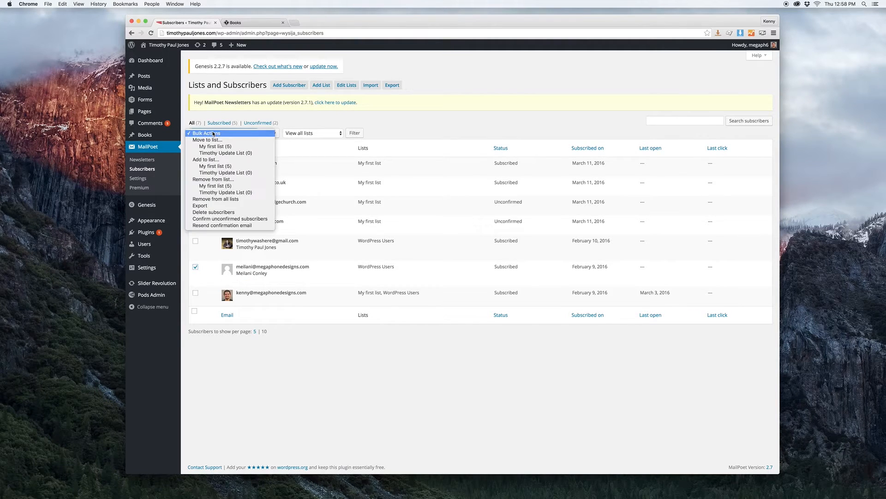
click(217, 212)
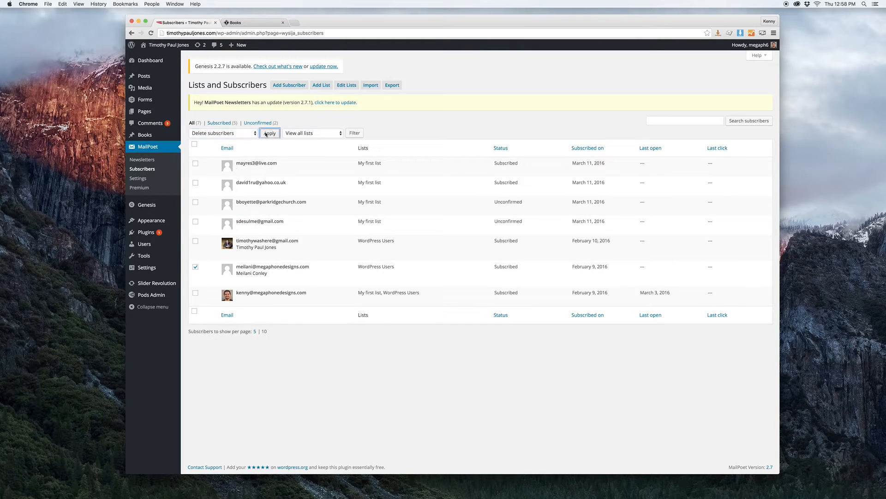
click(269, 133)
click(492, 161)
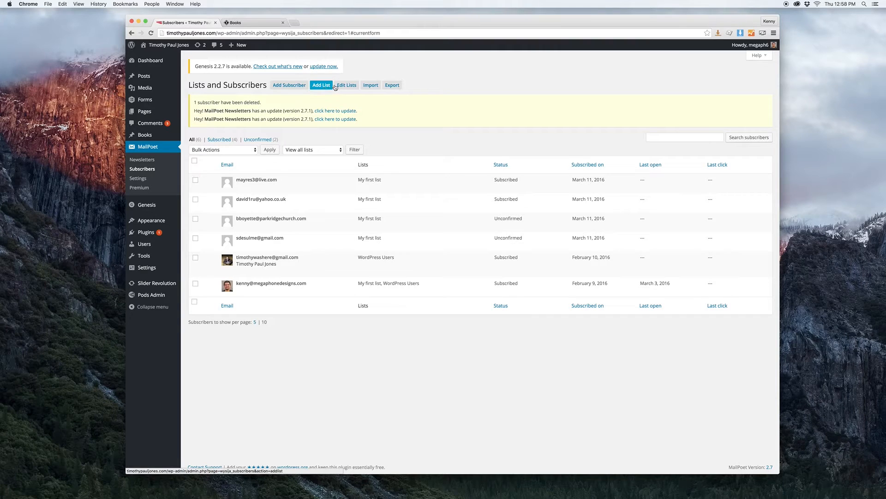
- Review MailPoet's basic settings, subscription forms and signup confirmation email content
click(138, 179)
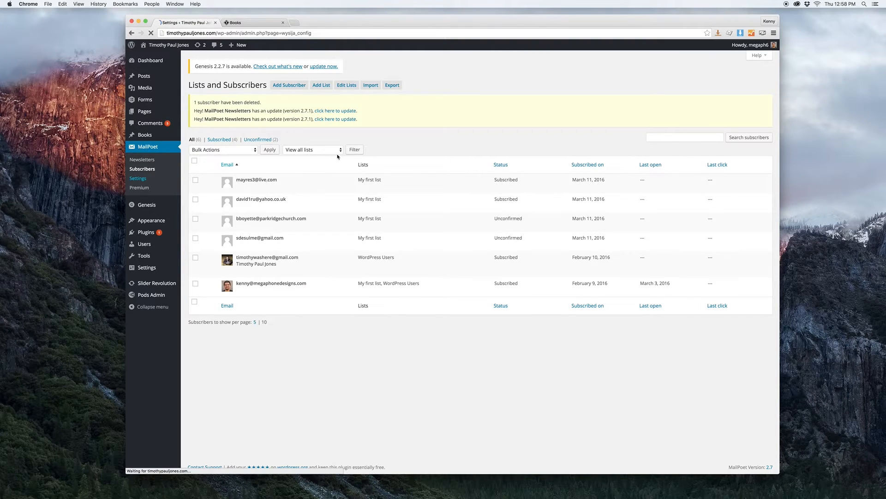
scroll(268, 168, down, 2)
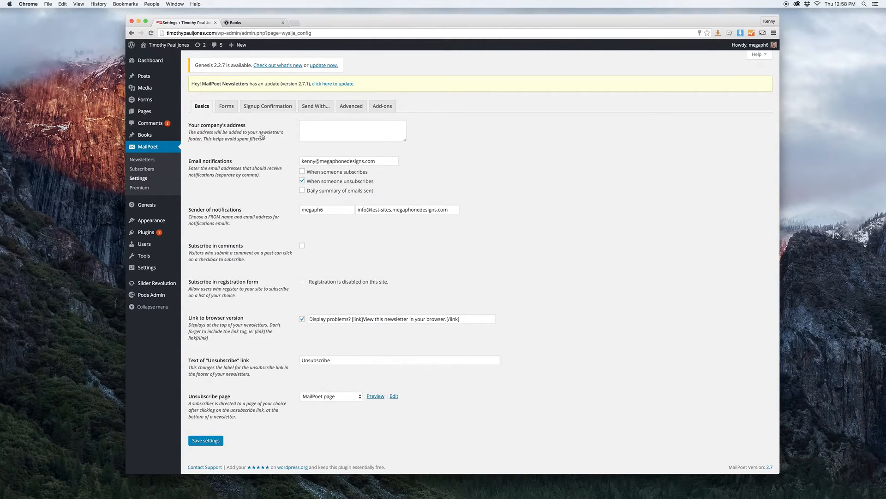
click(232, 108)
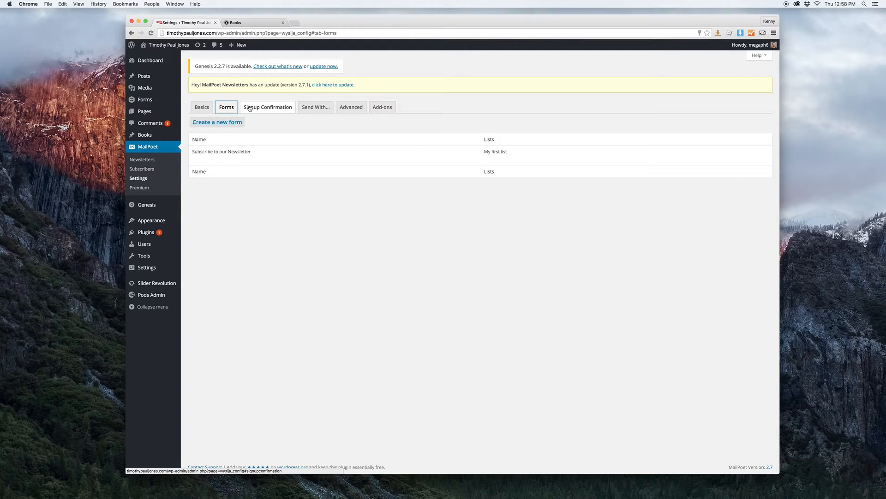
mouse_move(315, 155)
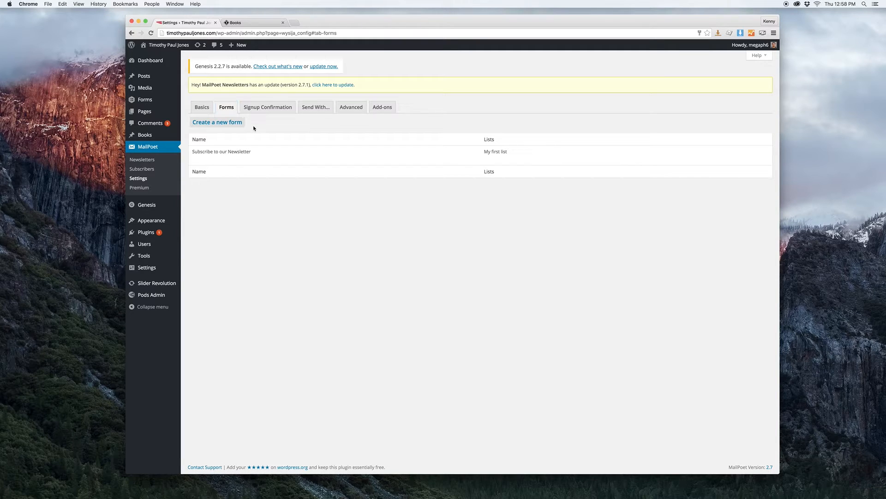
click(260, 109)
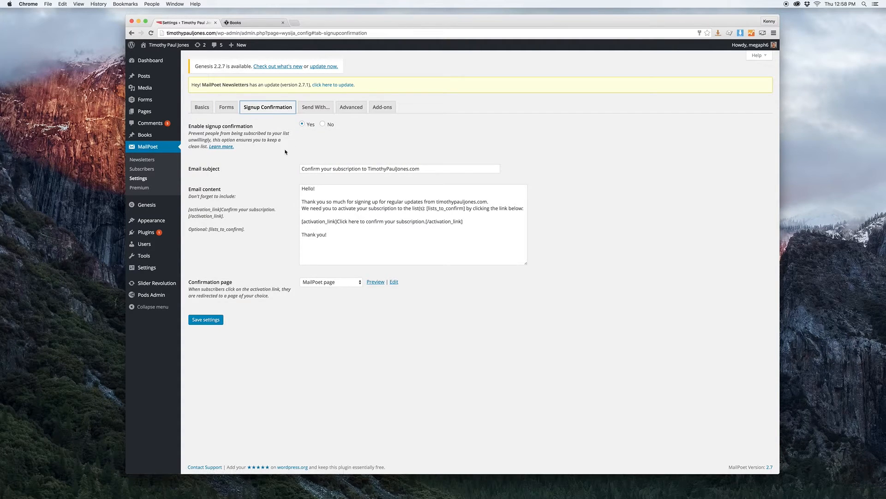
click(343, 208)
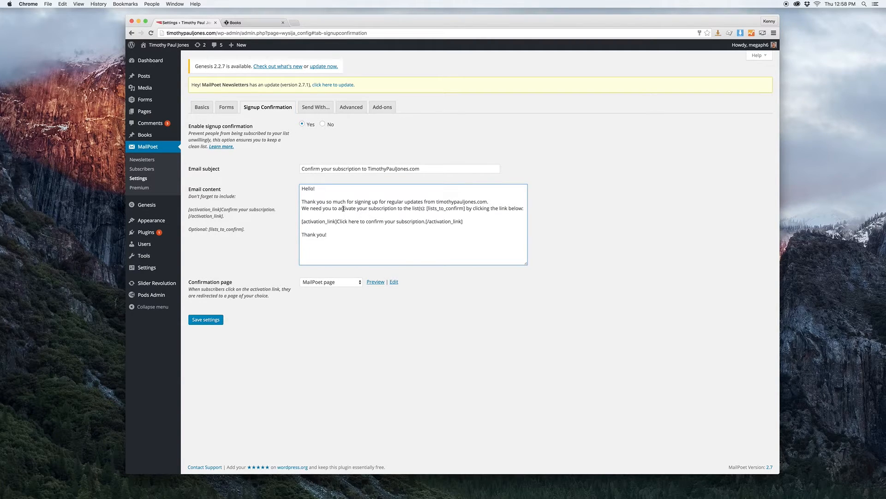
click(335, 234)
- Review MailPoet's sending method, advanced settings and available add-ons
click(318, 109)
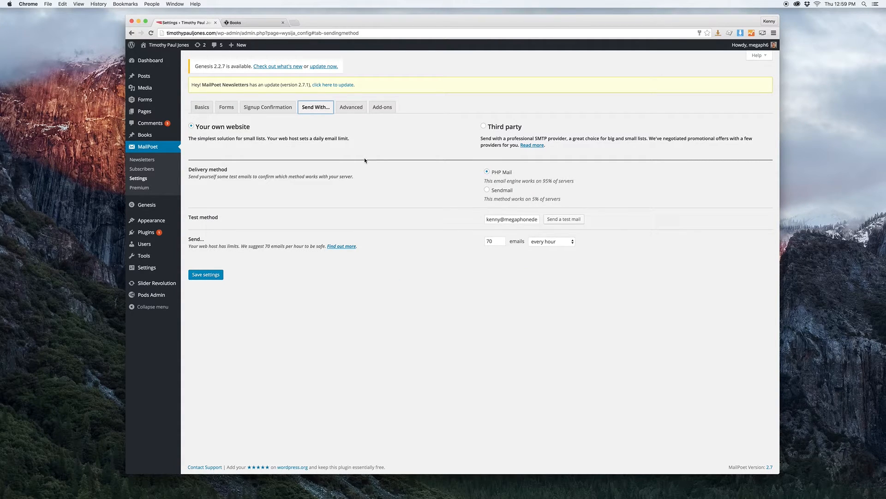
click(354, 109)
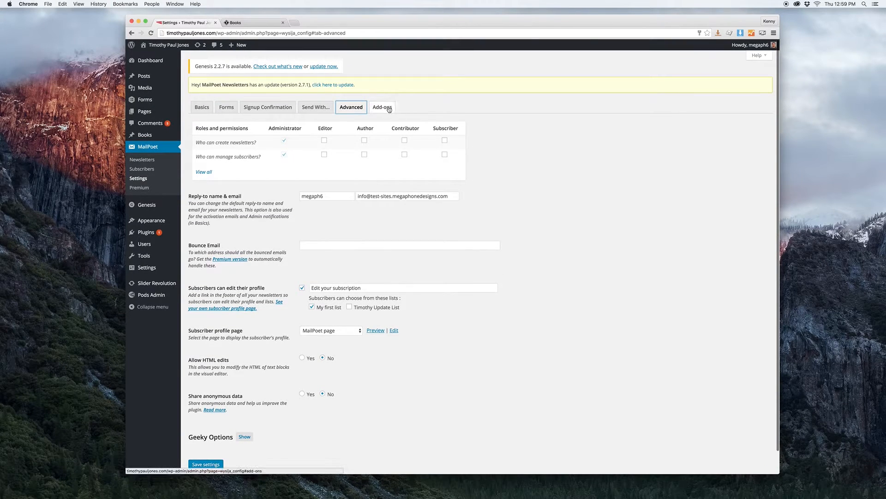
click(383, 107)
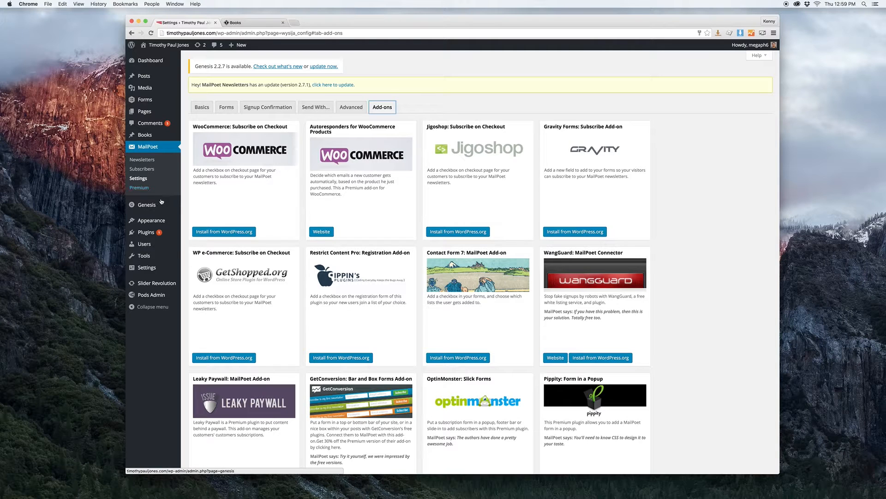
- Look through the Genesis theme settings from the color style down to the header and footer scripts
mouse_move(158, 205)
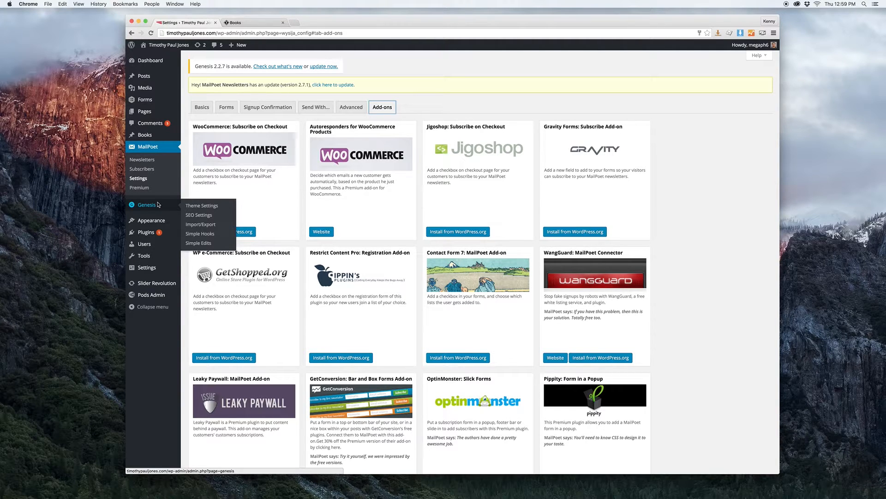
click(189, 207)
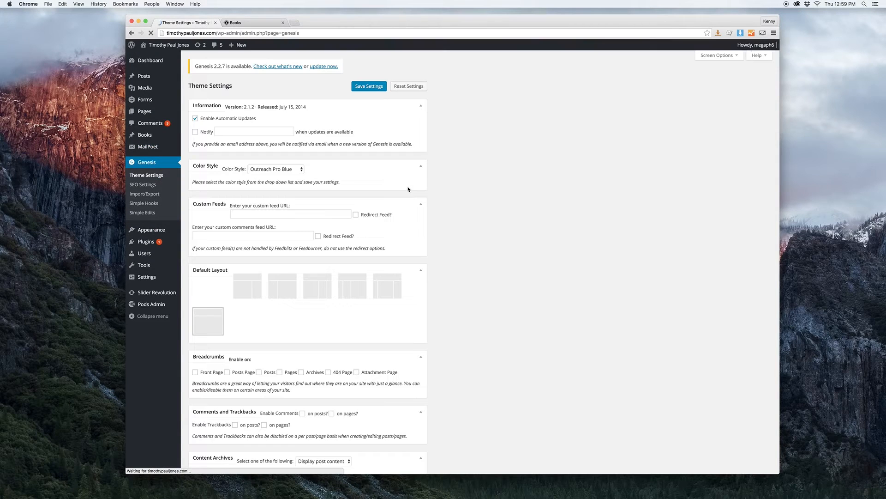
scroll(469, 209, down, 10)
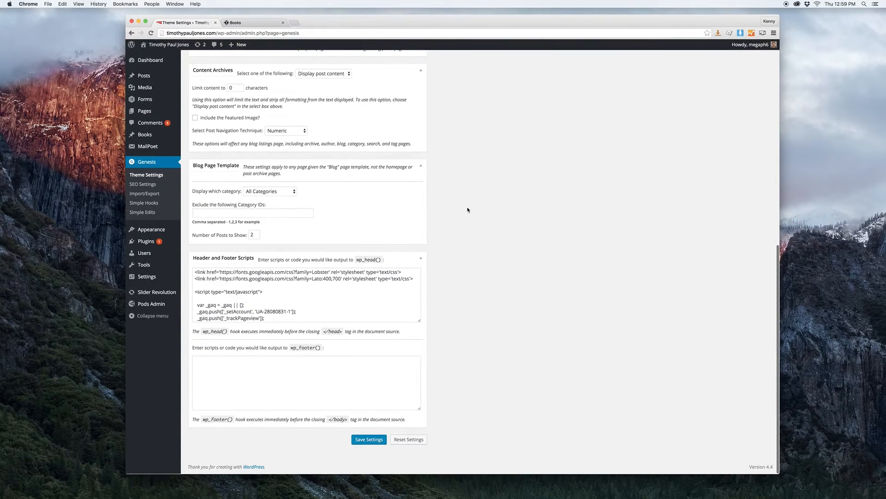
scroll(468, 209, up, 10)
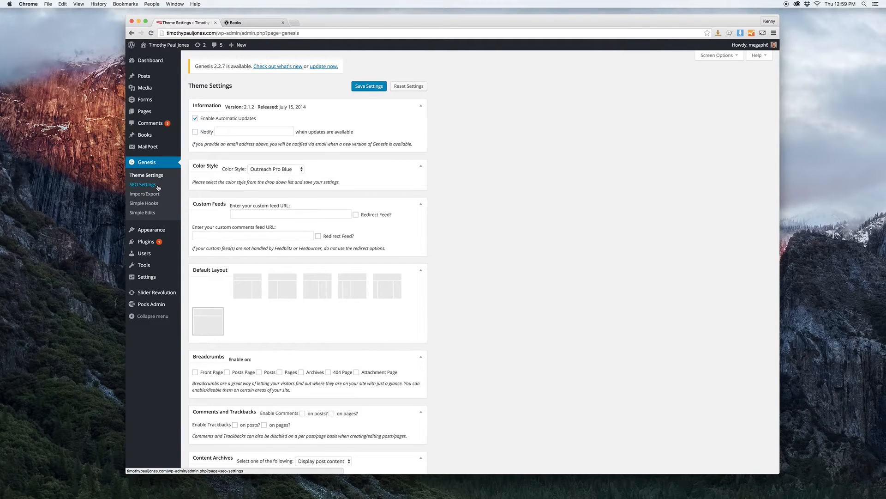
- Open the site's widget management and view the Articles section on the live homepage for reference
mouse_move(154, 231)
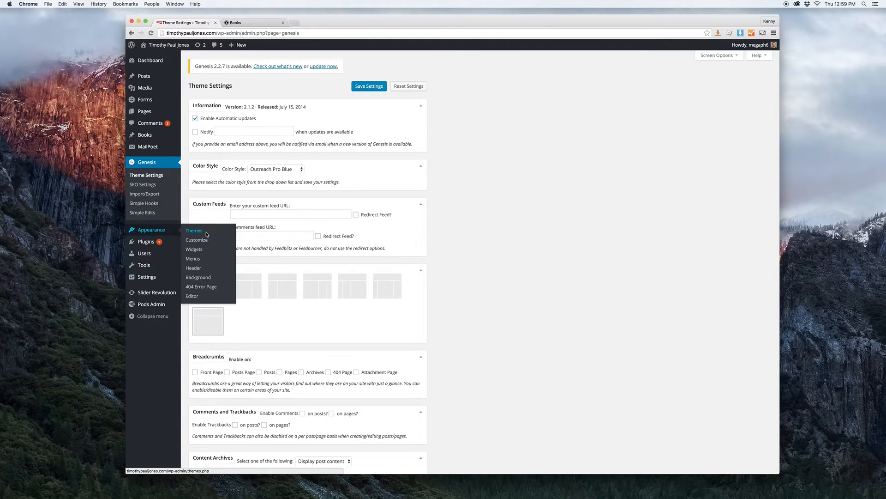
click(204, 250)
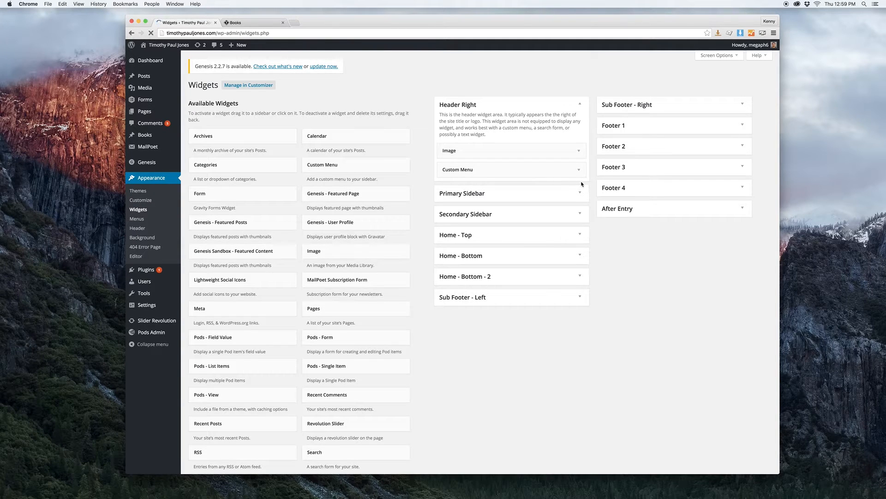
click(258, 23)
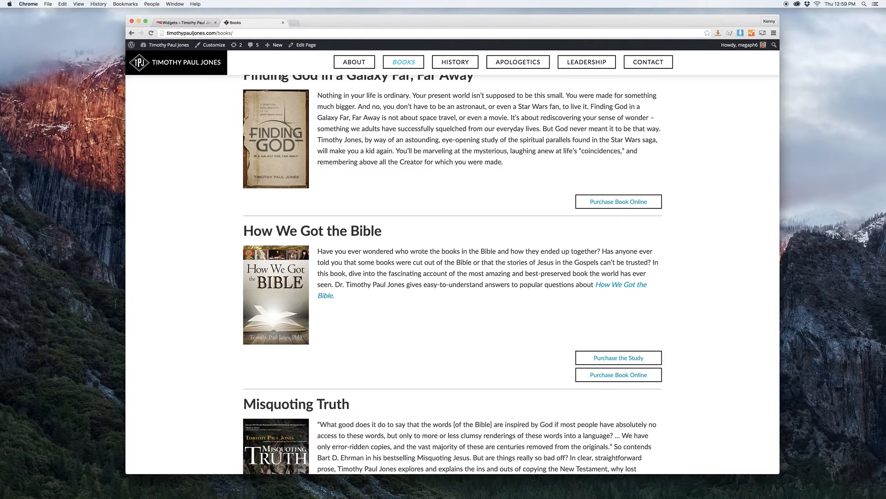
click(209, 68)
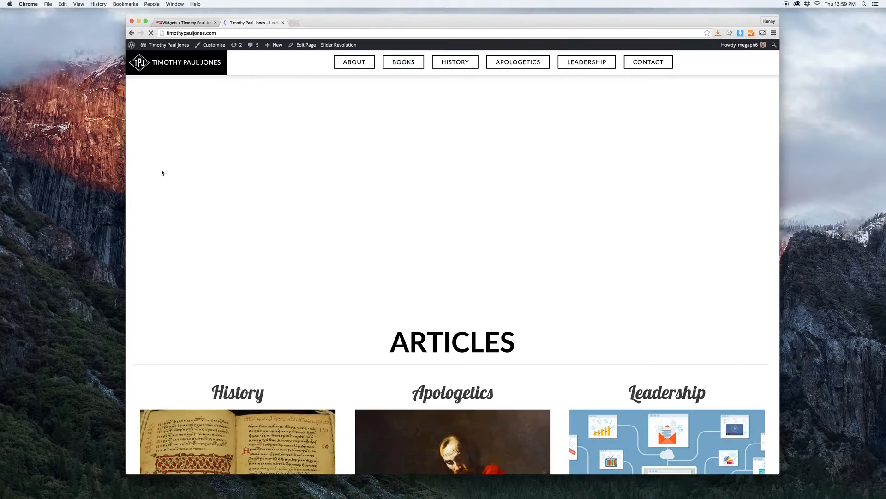
scroll(170, 172, down, 3)
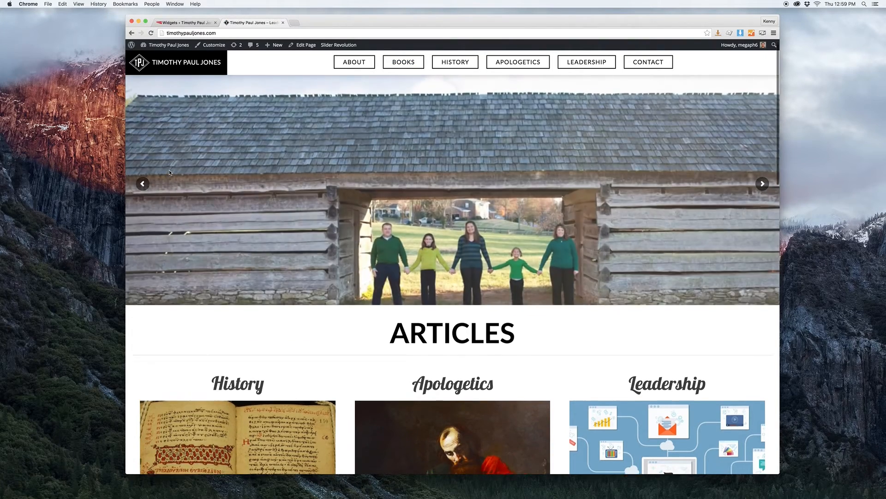
scroll(194, 173, down, 4)
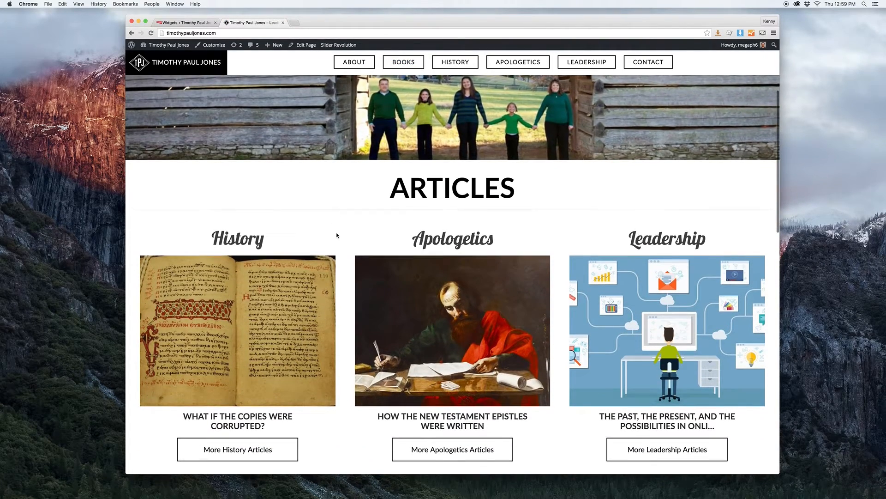
scroll(337, 233, down, 3)
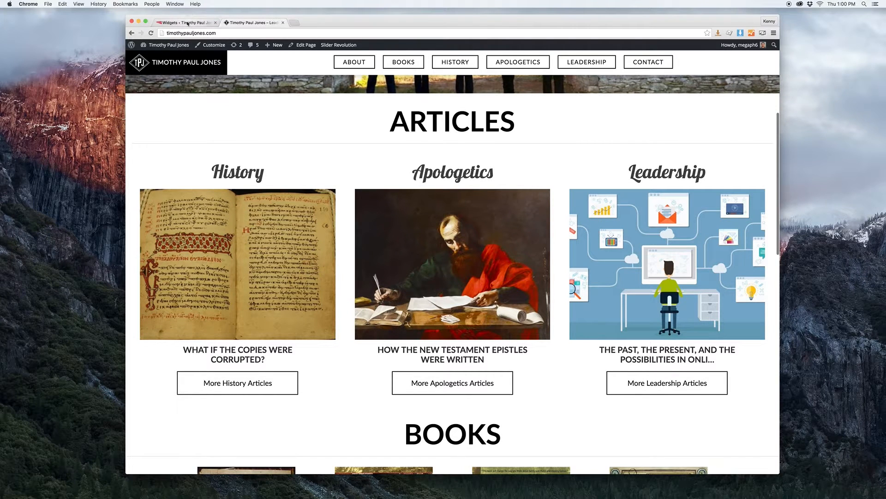
- Expand the Home - Top widget area and open its History featured posts widget
click(187, 24)
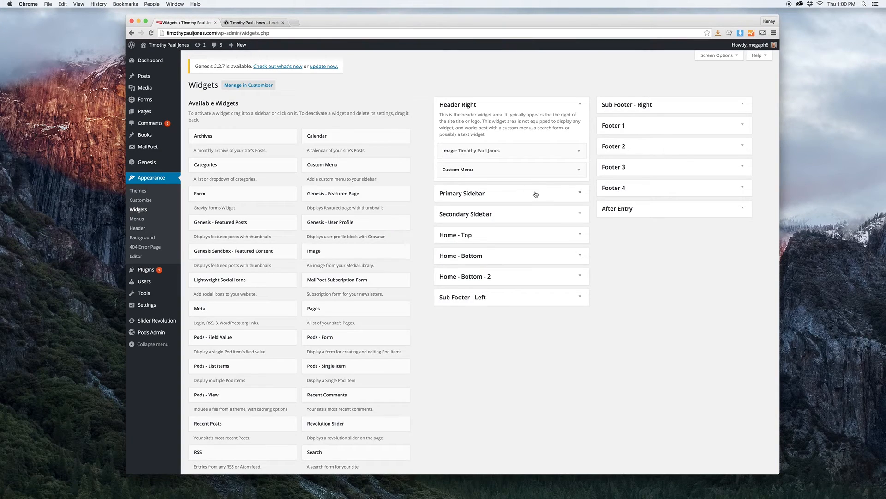
click(575, 237)
scroll(593, 258, down, 2)
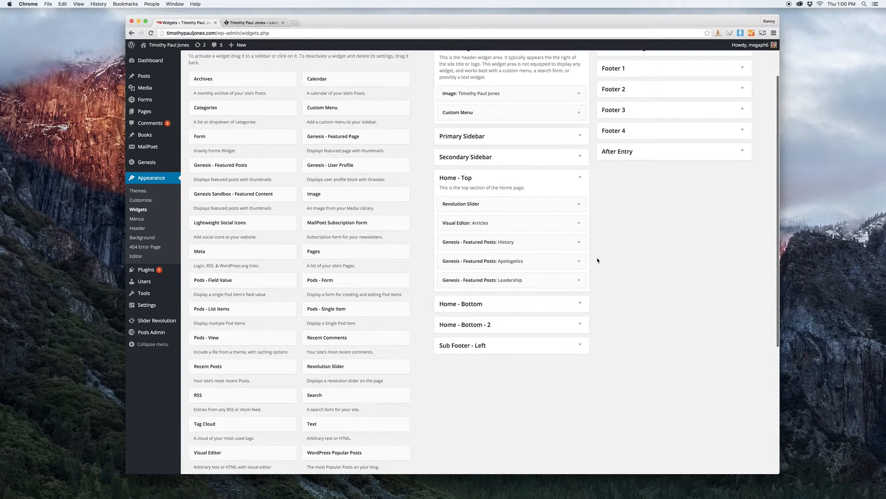
click(580, 245)
scroll(594, 260, down, 1)
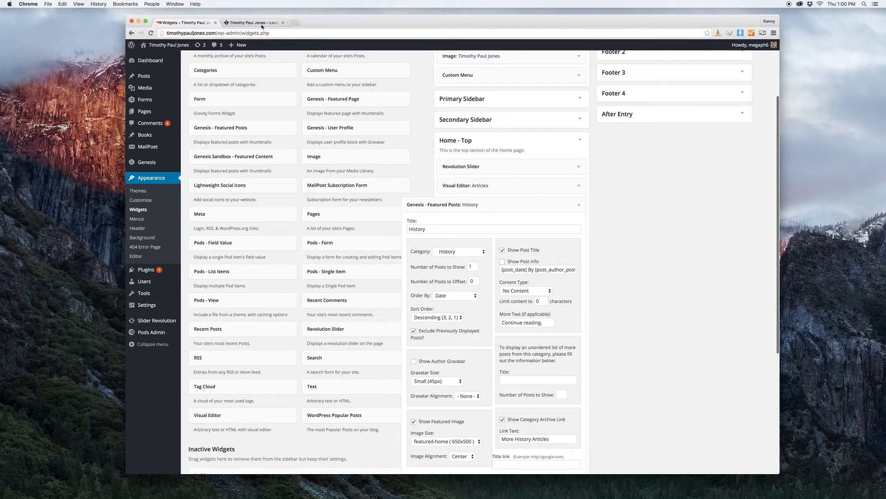
- Compare the homepage's Articles and Books sections with the History featured posts widget in Home - Top
click(261, 23)
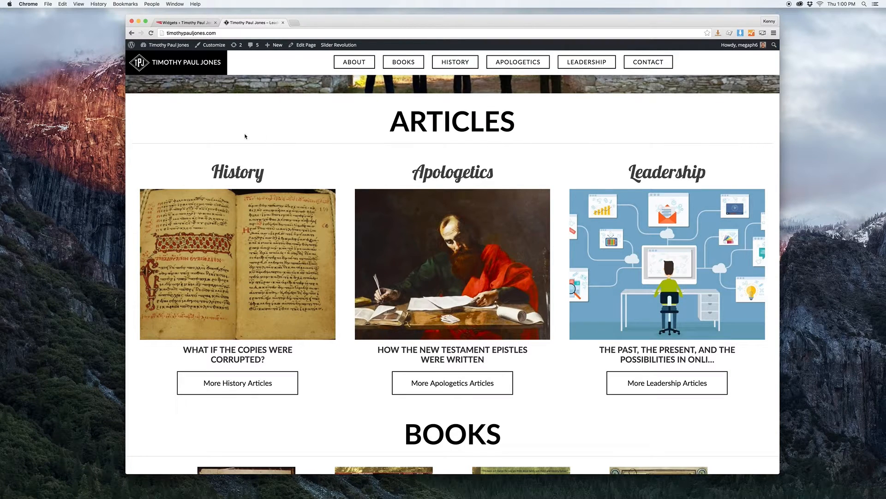
scroll(382, 136, down, 5)
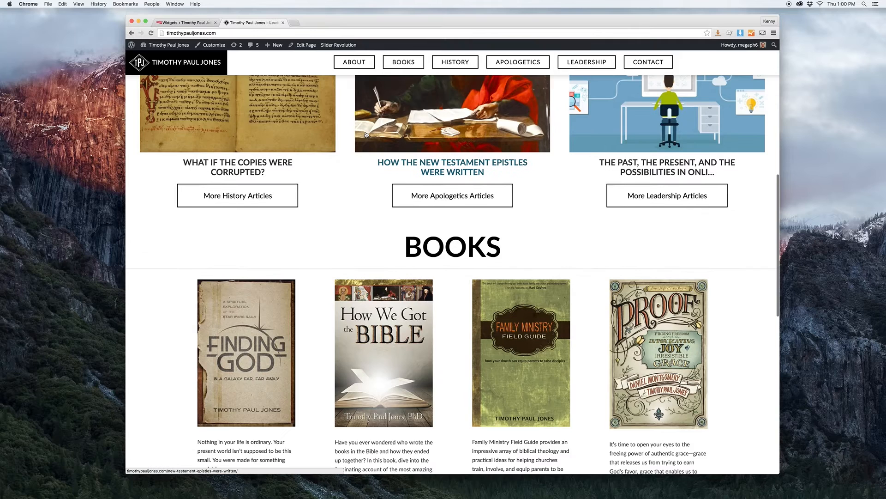
click(194, 24)
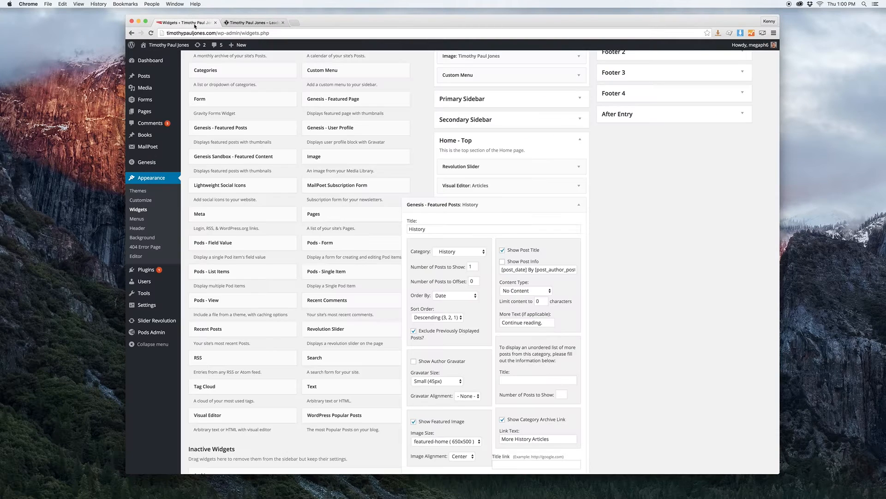
scroll(600, 212, down, 3)
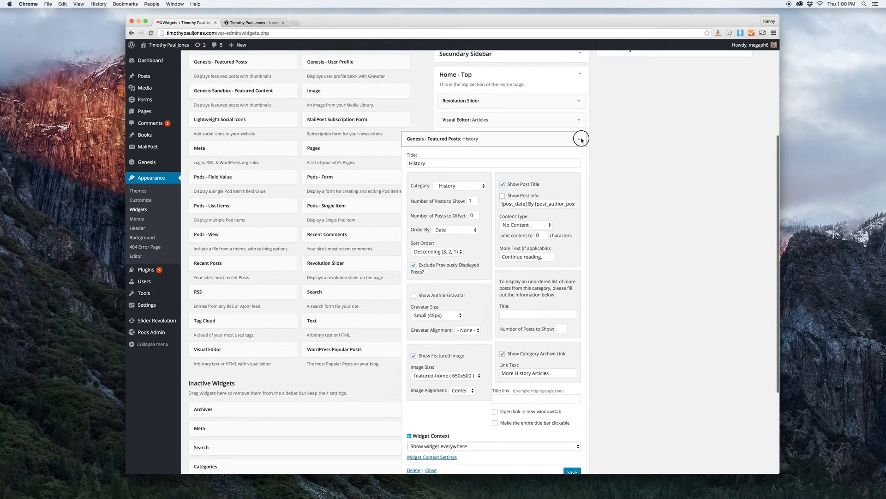
- Collapse and reopen the History featured posts widget and check its category choices, keeping History
click(580, 139)
click(580, 139)
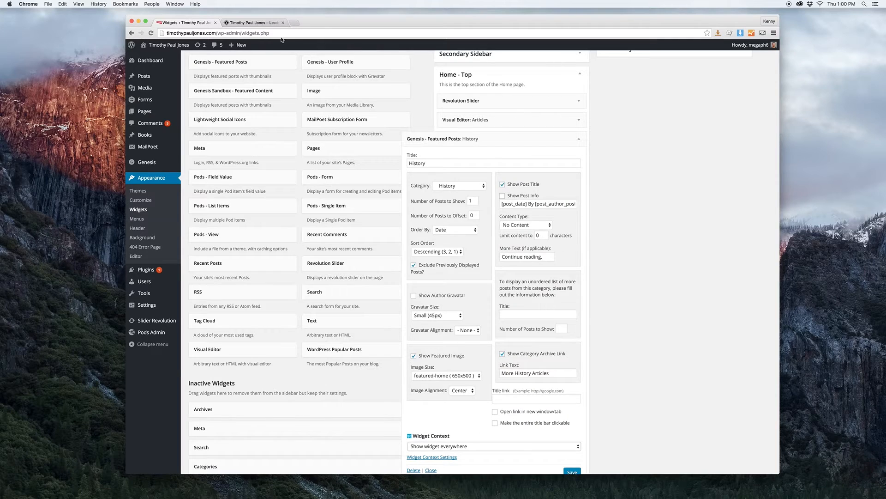
click(465, 185)
click(497, 174)
- Compare the featured articles on the homepage with the History widget's post display options
click(262, 24)
scroll(298, 206, up, 5)
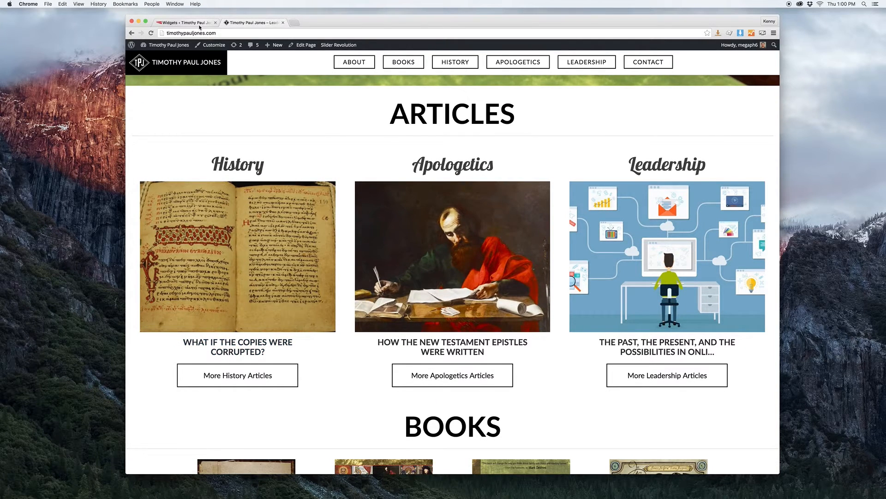
click(185, 23)
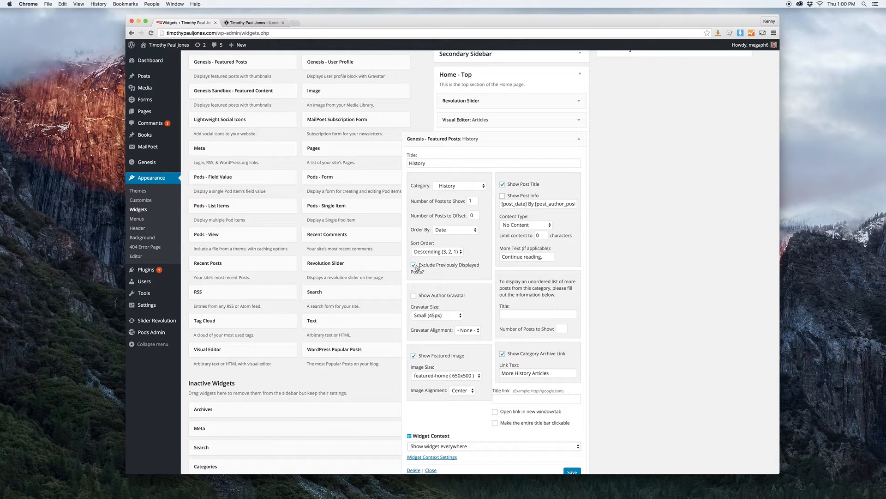
click(258, 23)
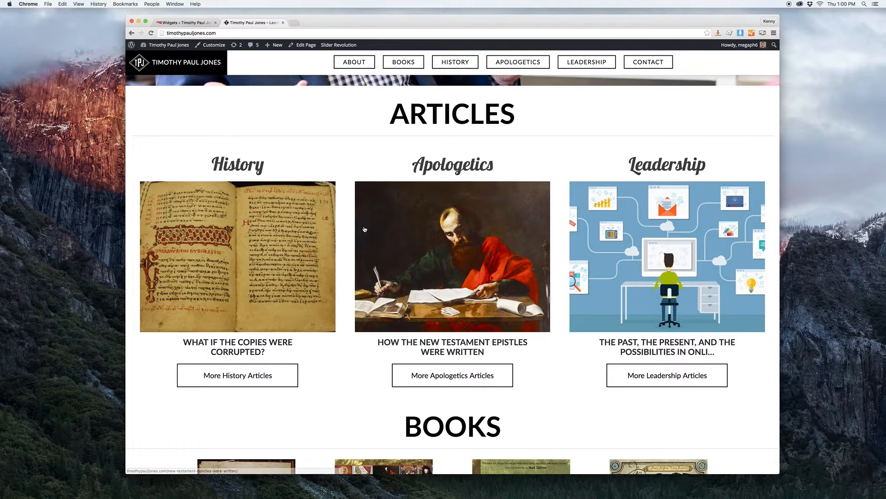
- Review the History featured posts widget's post title, featured image, content and category archive link options
click(180, 22)
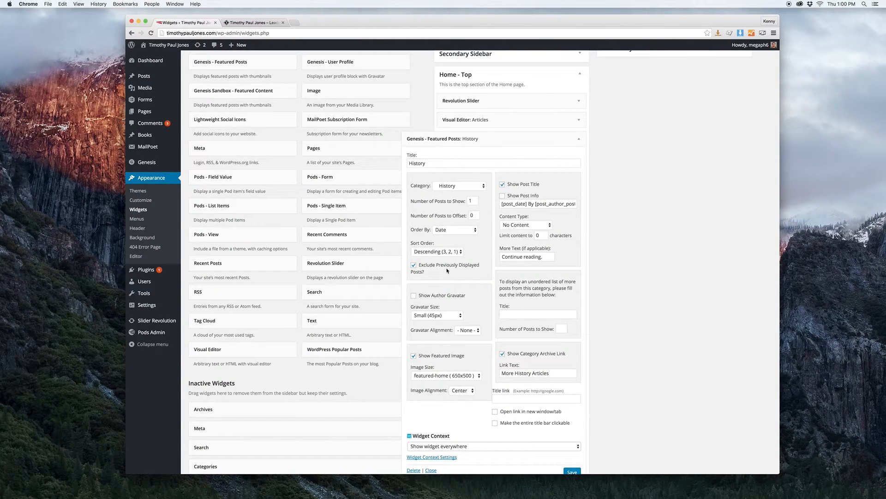
scroll(446, 268, down, 3)
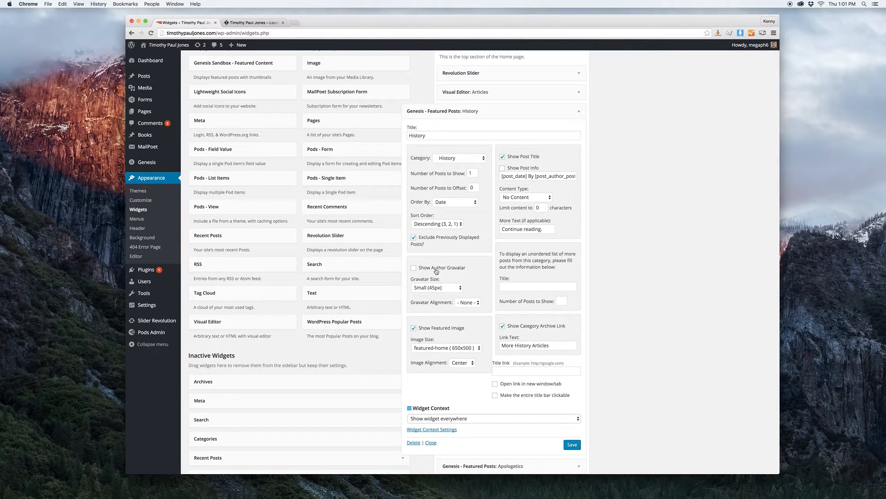
scroll(485, 291, down, 2)
scroll(486, 291, down, 1)
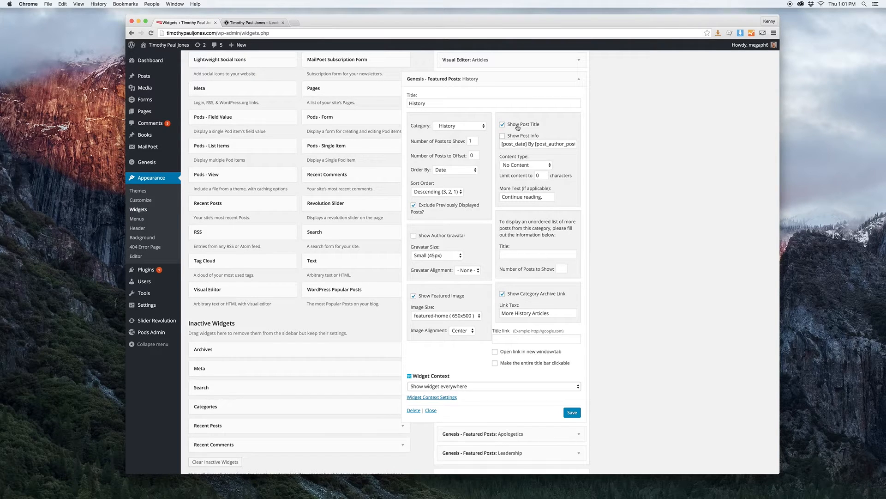
click(536, 197)
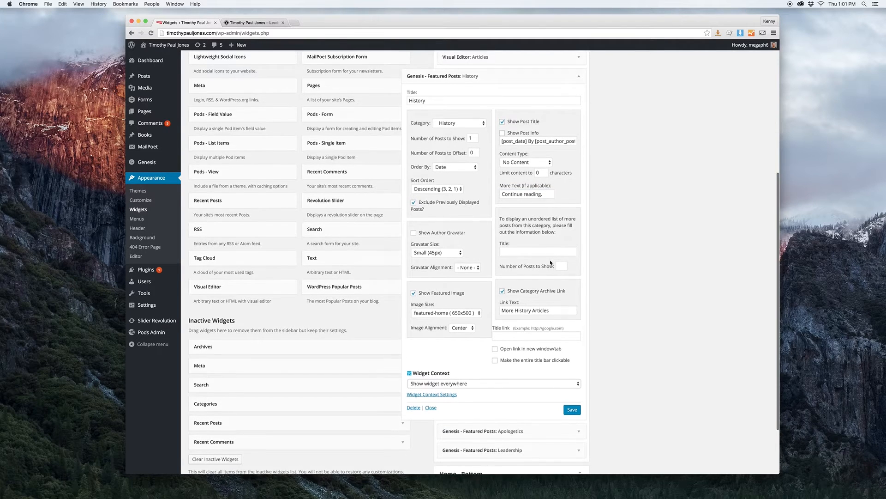
scroll(536, 270, down, 1)
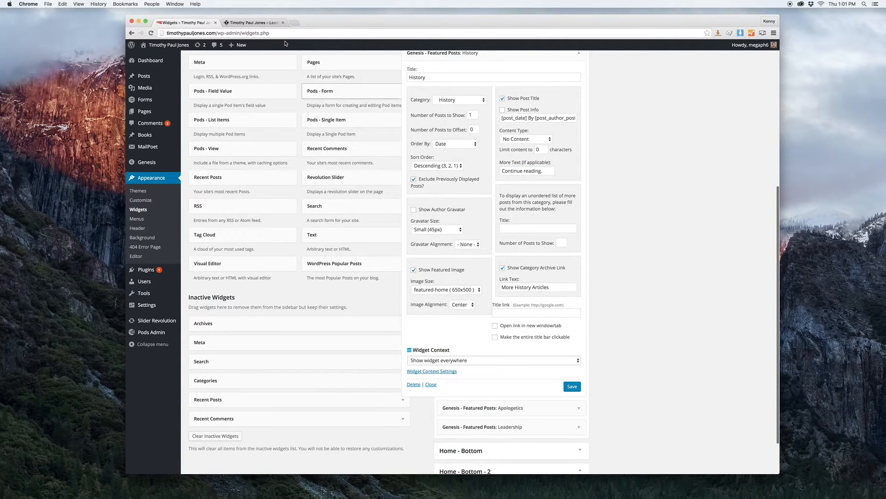
- Compare the article buttons on the homepage with the History widget's category archive link text
click(257, 23)
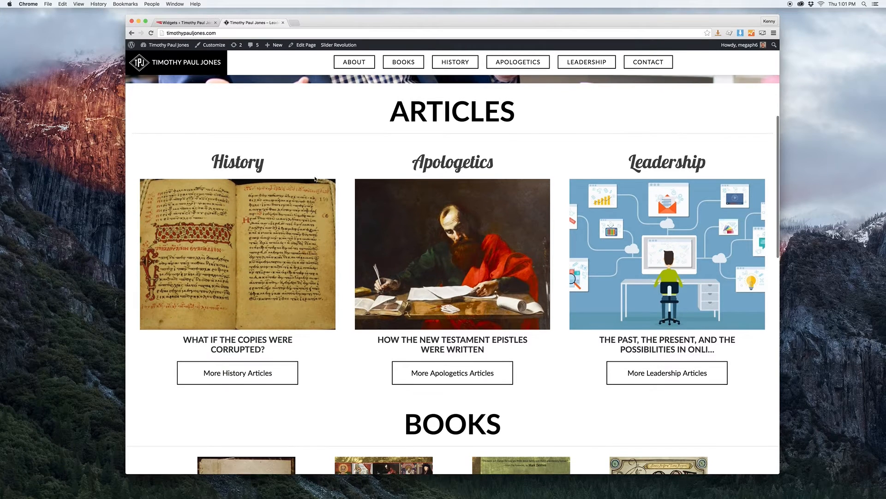
click(191, 25)
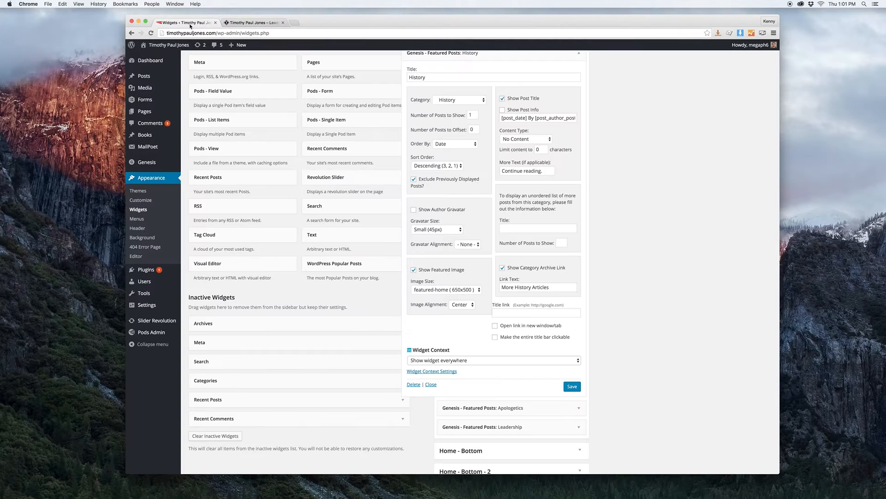
click(240, 23)
scroll(240, 259, down, 1)
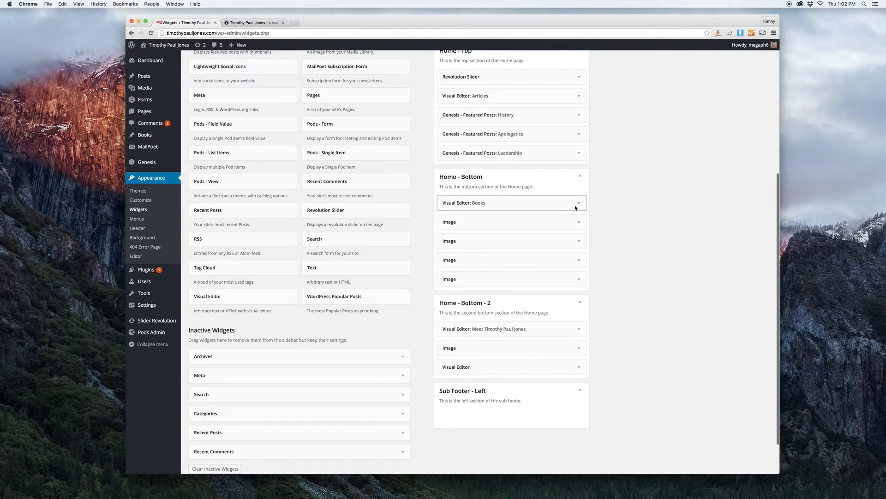
- Check the Books title widget in Home - Bottom, collapse it, and open the first Image widget below it
click(576, 206)
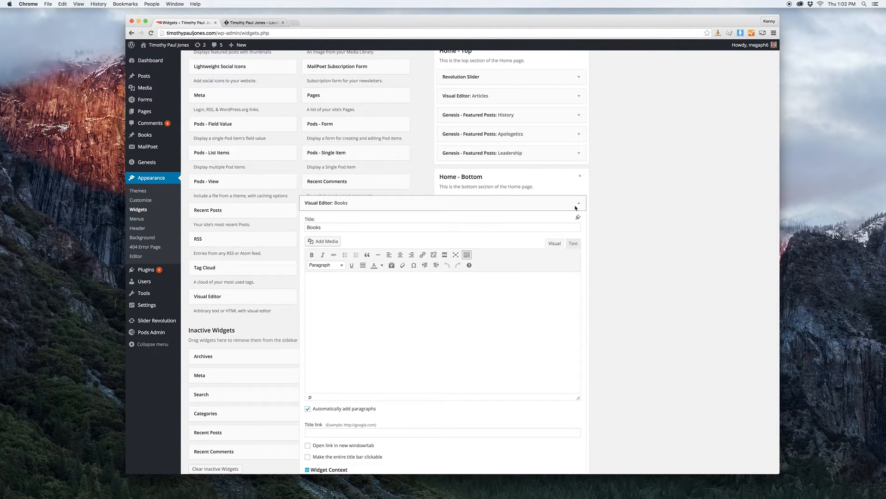
click(575, 207)
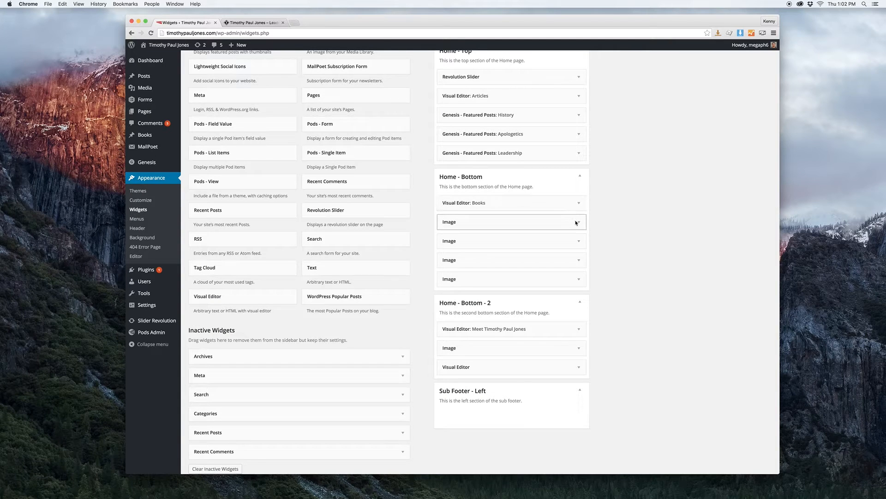
click(578, 222)
scroll(599, 246, down, 4)
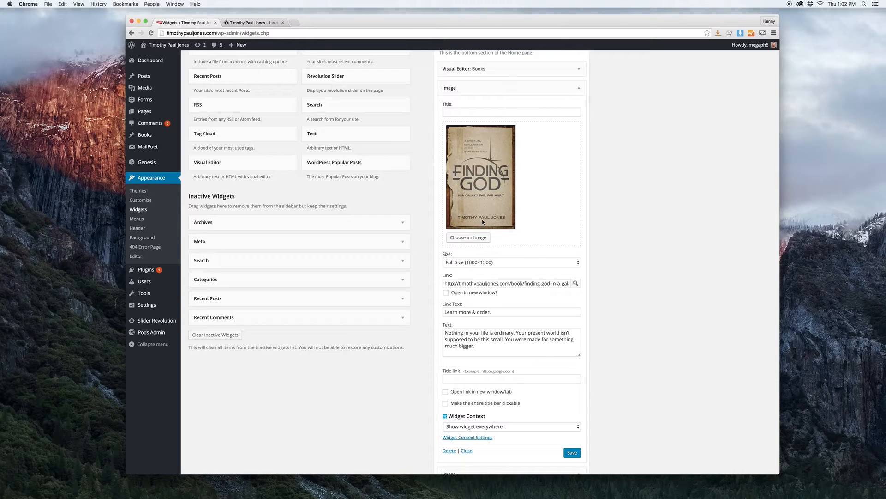
- Check the Finding God image widget's media library choices without replacing the image, and inspect its book page link
click(476, 238)
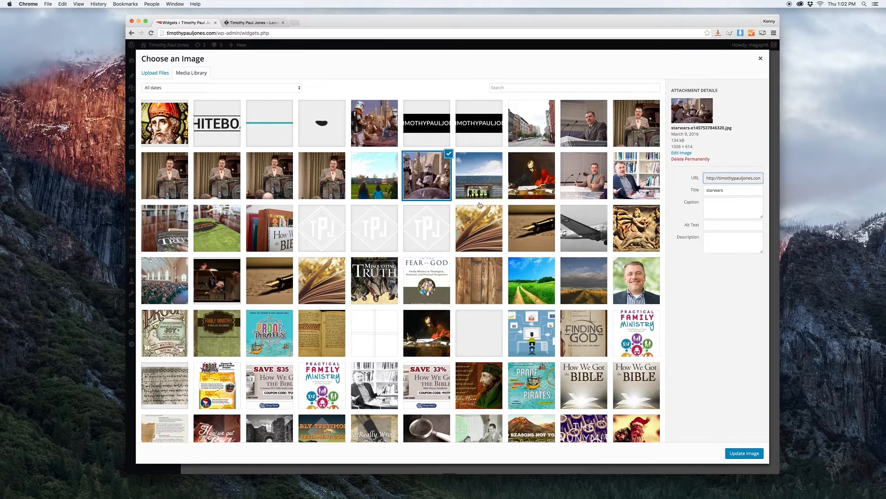
click(760, 59)
scroll(547, 233, down, 2)
scroll(548, 232, down, 1)
click(534, 229)
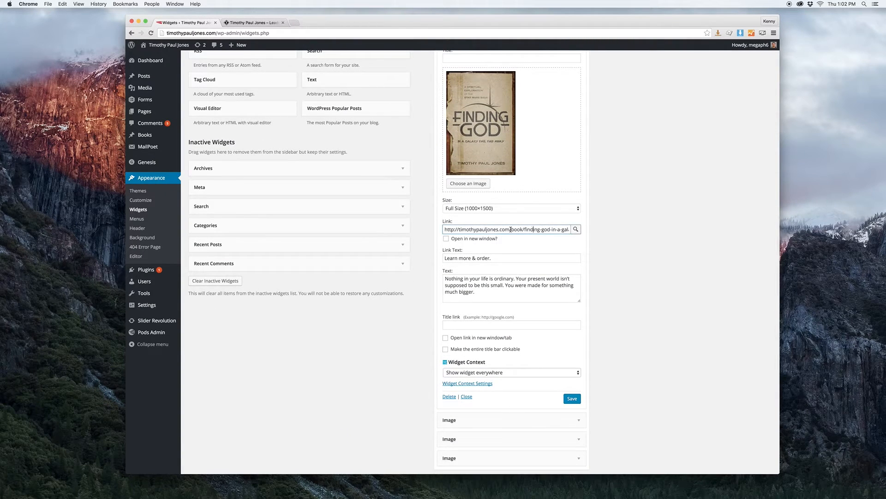
drag(491, 229, 590, 231)
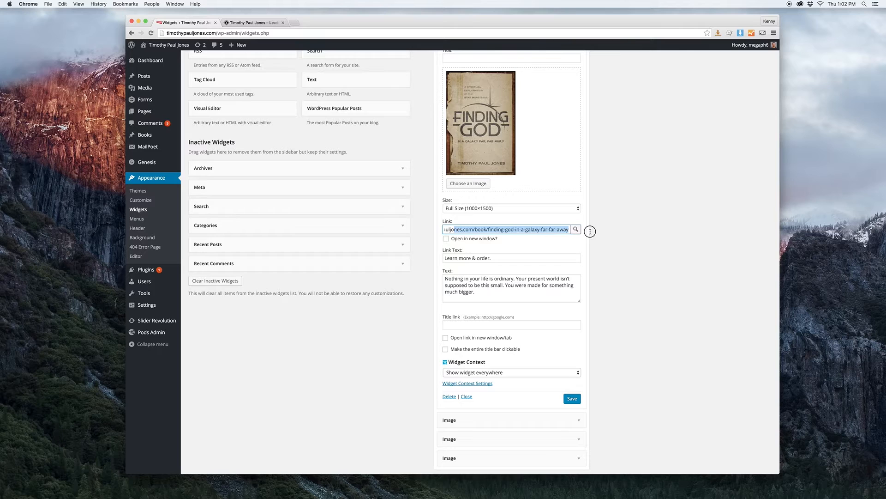
click(532, 230)
click(532, 241)
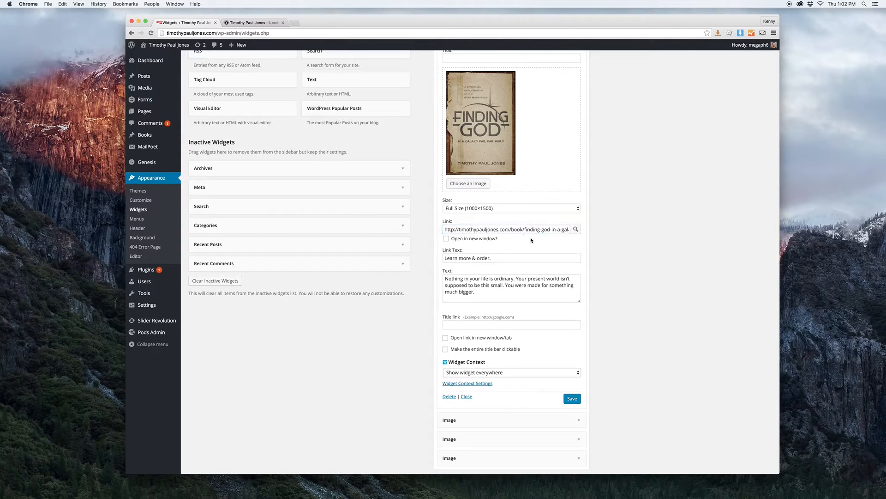
- Examine the link text and description text of the Finding God image widget
scroll(522, 238, down, 2)
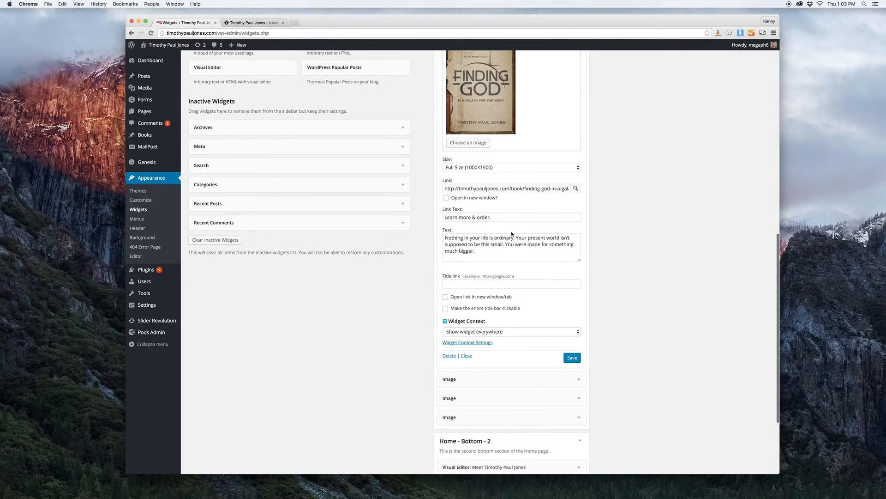
triple_click(483, 217)
click(499, 217)
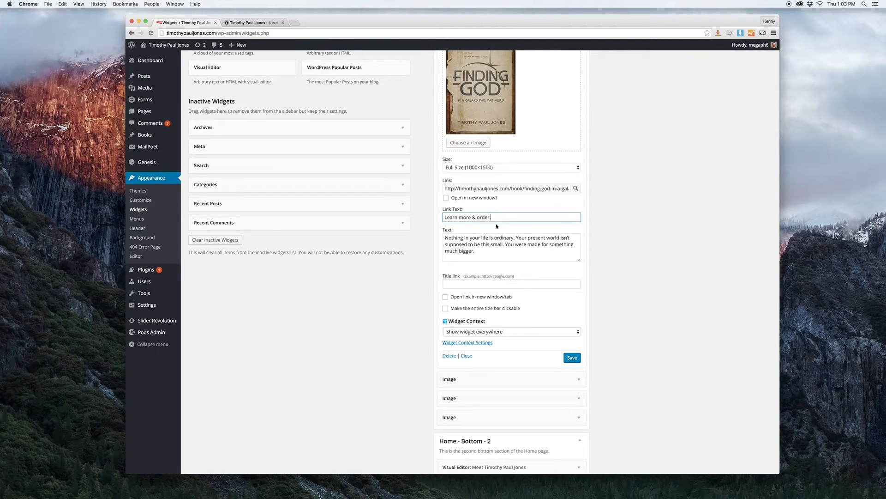
click(489, 250)
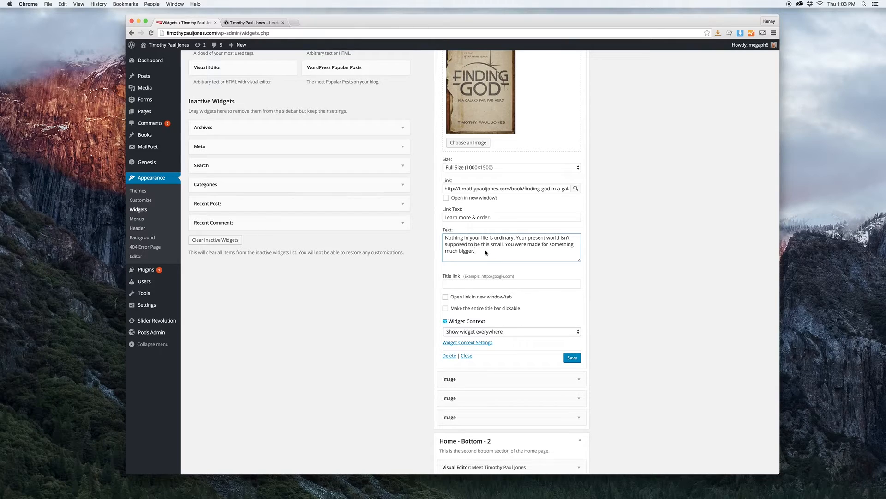
- Compare the lengths of the book descriptions in the homepage's Books section, from Finding God to Proof
click(253, 22)
scroll(446, 249, down, 10)
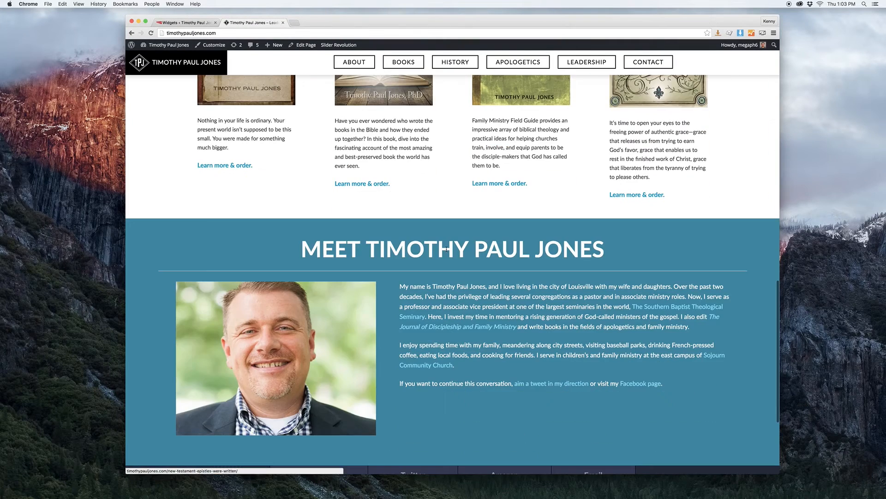
scroll(462, 261, up, 5)
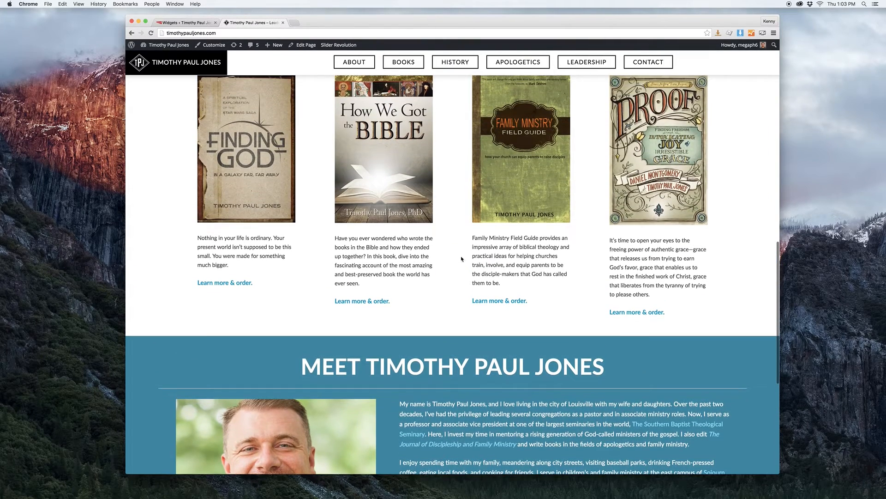
triple_click(236, 253)
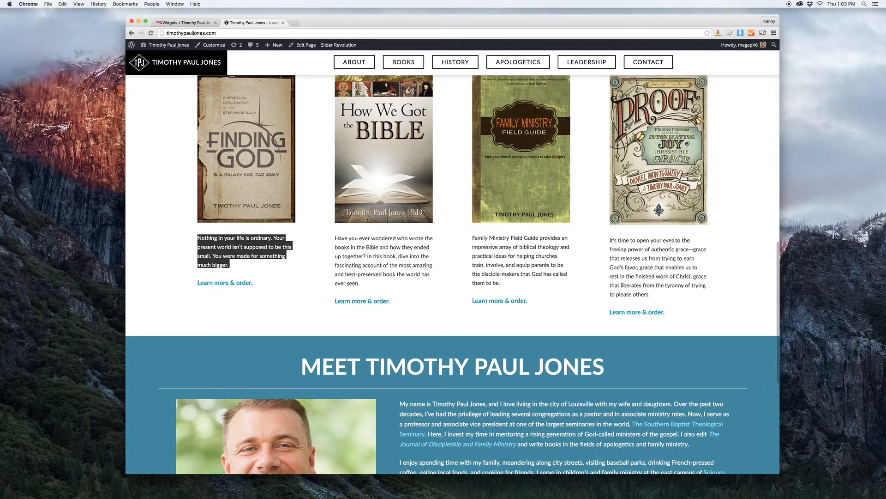
triple_click(632, 285)
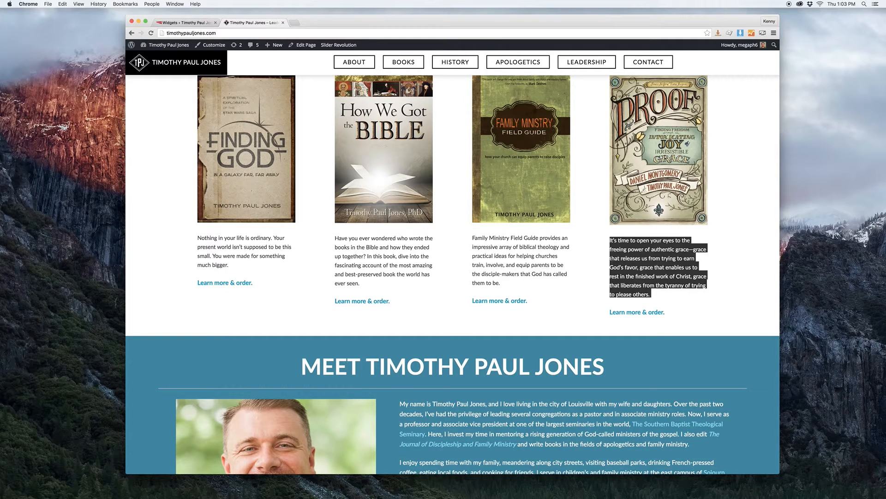
click(604, 261)
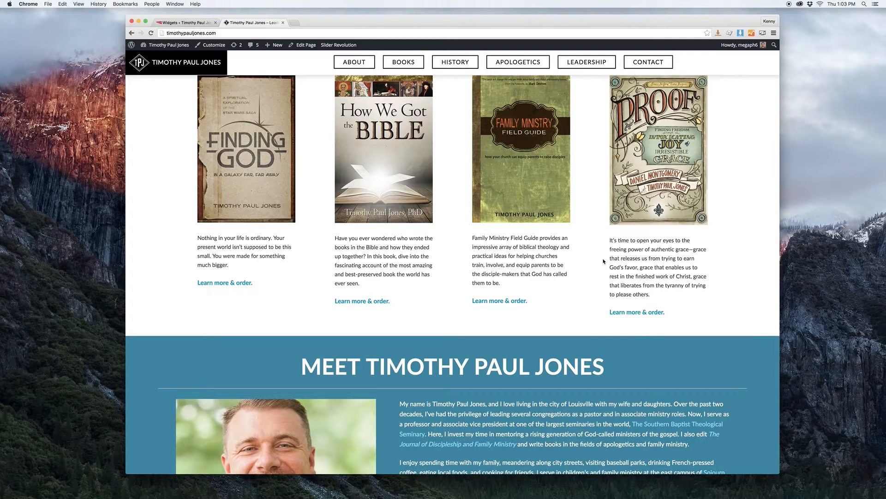
triple_click(238, 248)
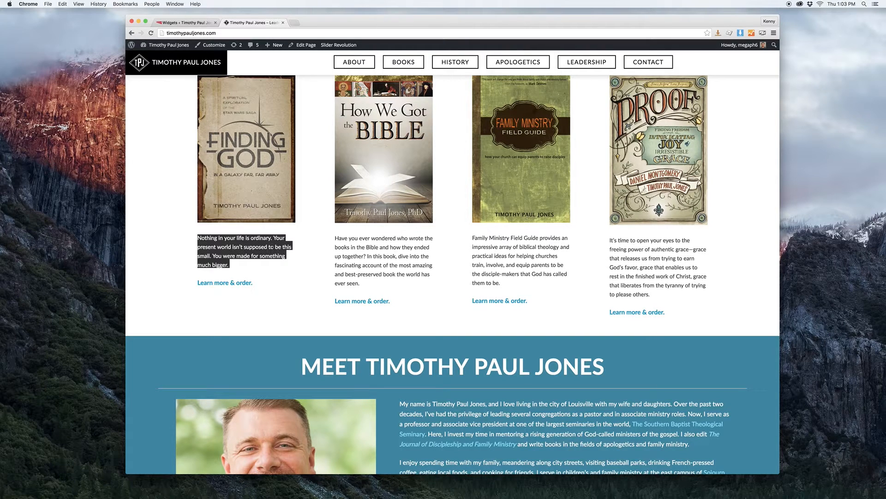
click(273, 249)
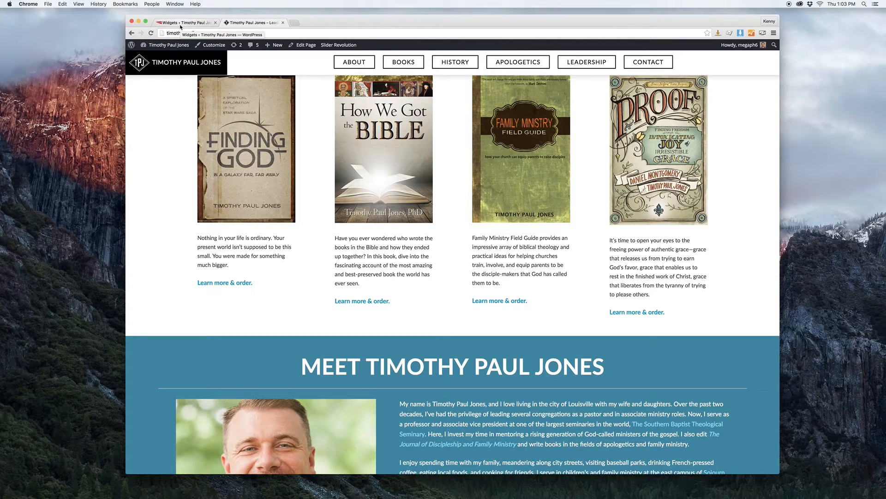
- Return to the Finding God image widget in Home - Bottom and save it
click(181, 25)
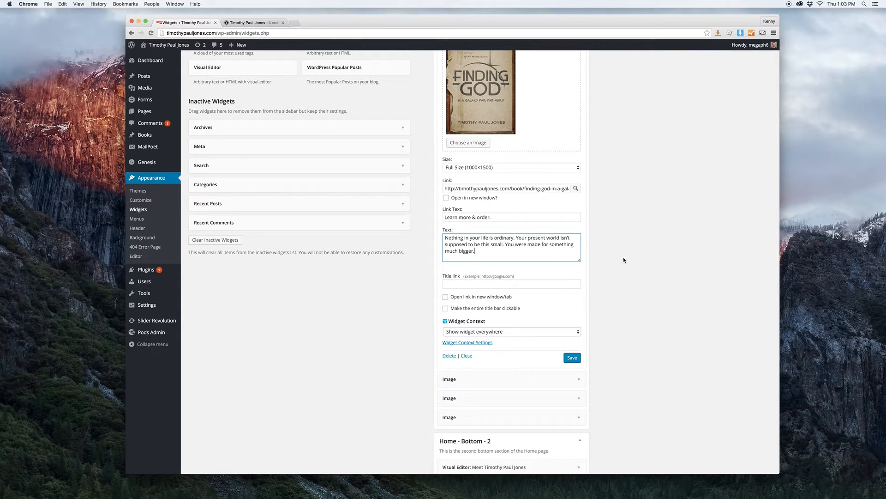
scroll(562, 250, down, 5)
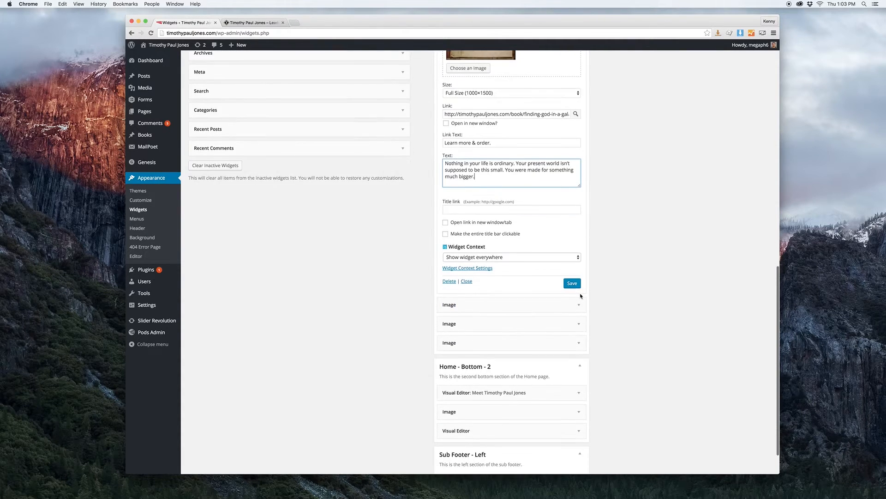
click(572, 264)
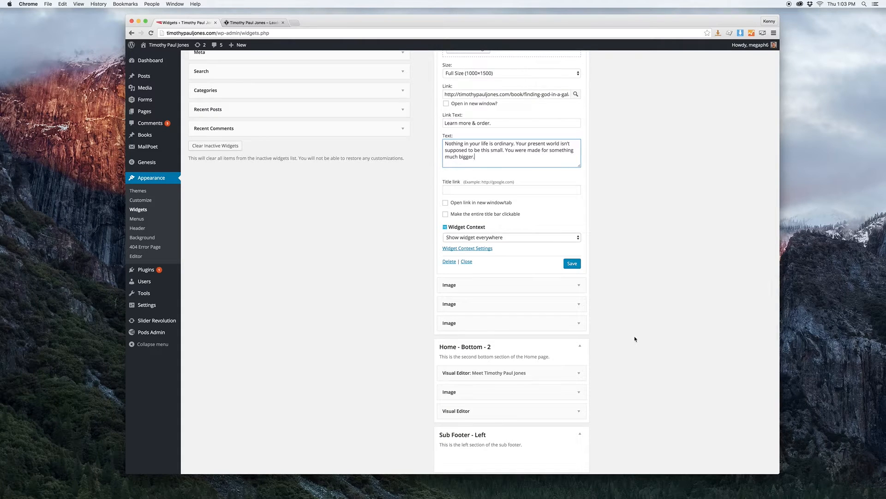
scroll(630, 339, down, 1)
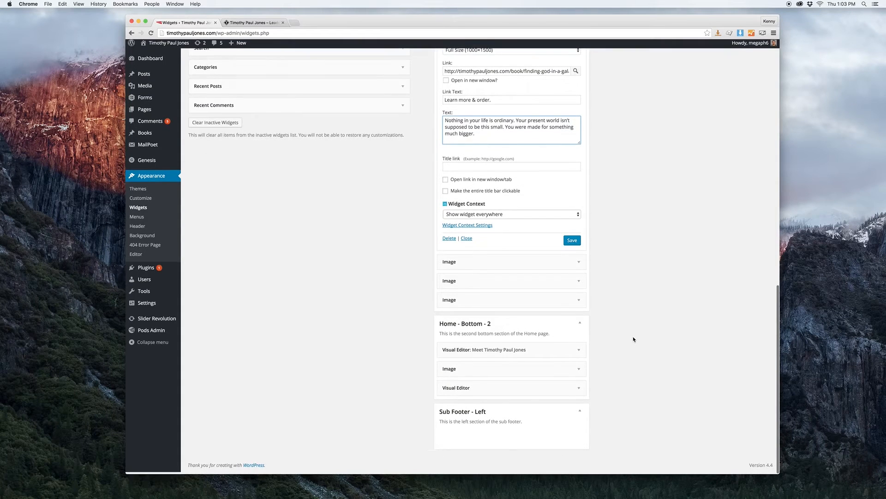
- Check the Home - Bottom - 2 heading widget and the Family Ministry Field Guide image widget, collapsing each
click(579, 351)
scroll(614, 343, down, 8)
scroll(613, 343, down, 1)
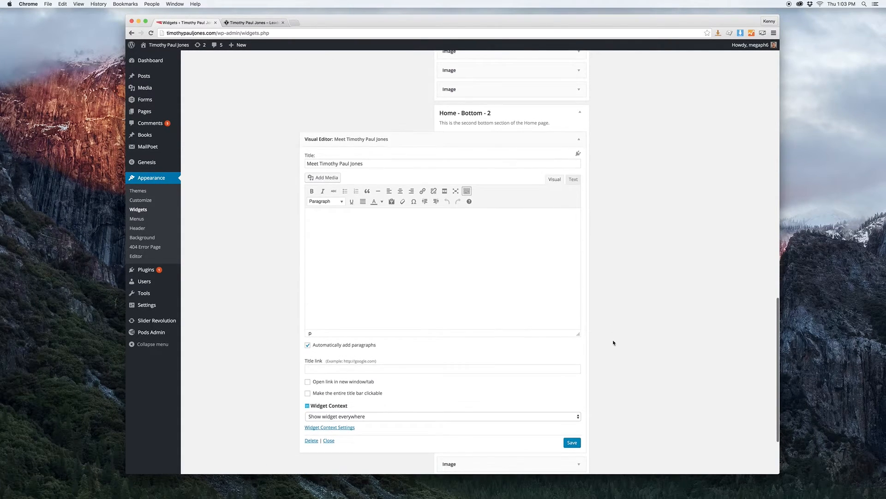
click(578, 139)
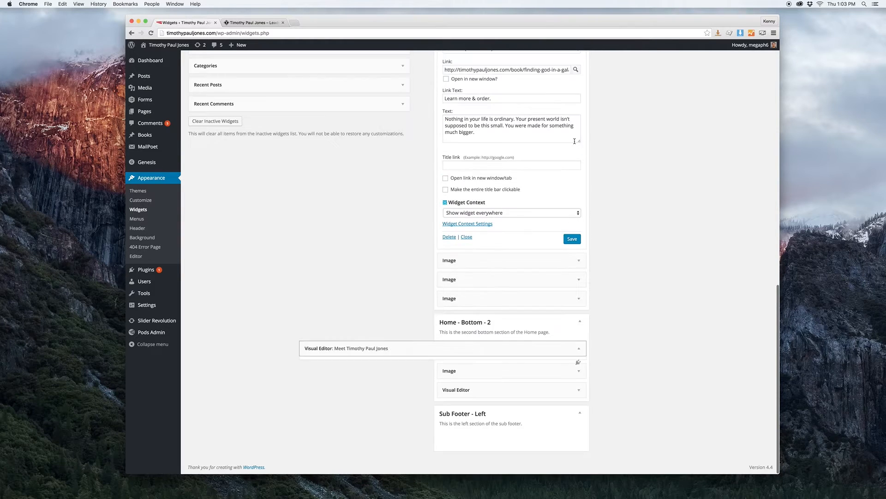
click(579, 283)
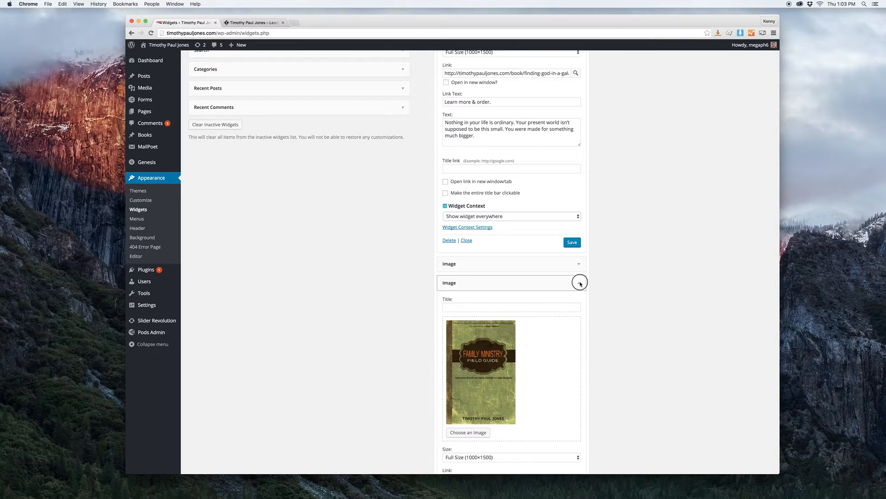
click(581, 283)
- Open the portrait Image widget in Home - Bottom - 2 and compare it with the homepage's Meet section
click(575, 378)
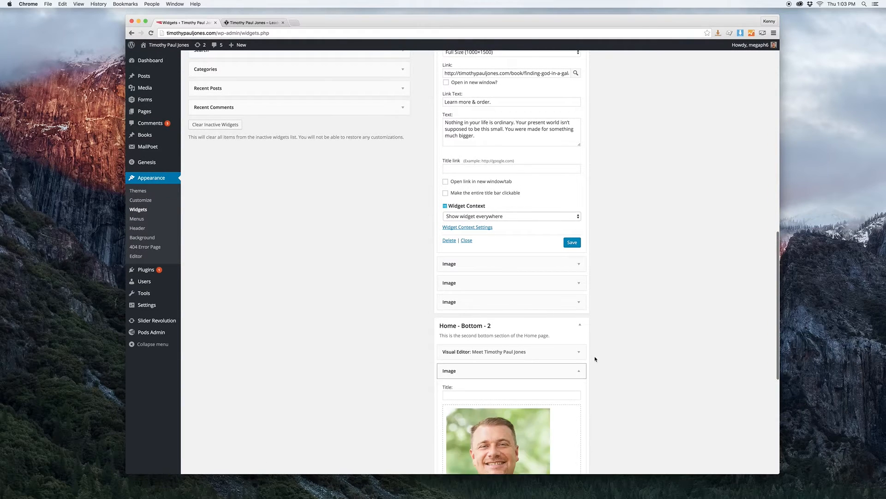
scroll(614, 340, down, 6)
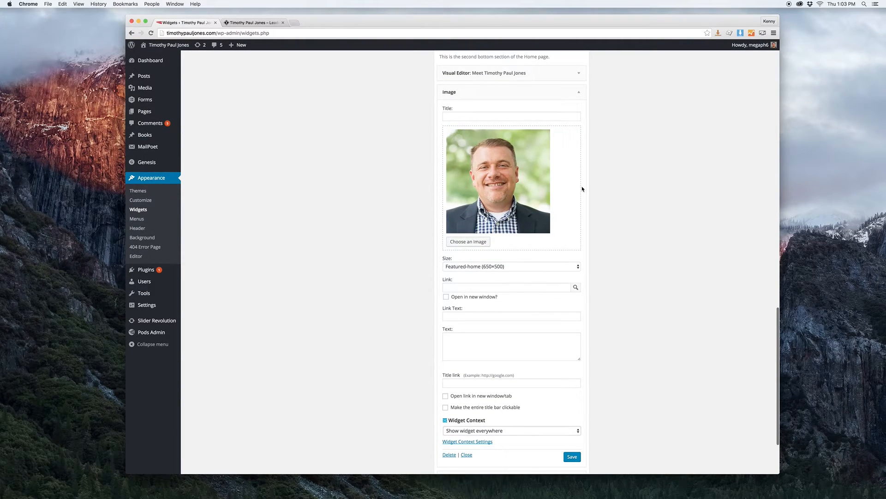
click(254, 22)
scroll(289, 205, down, 5)
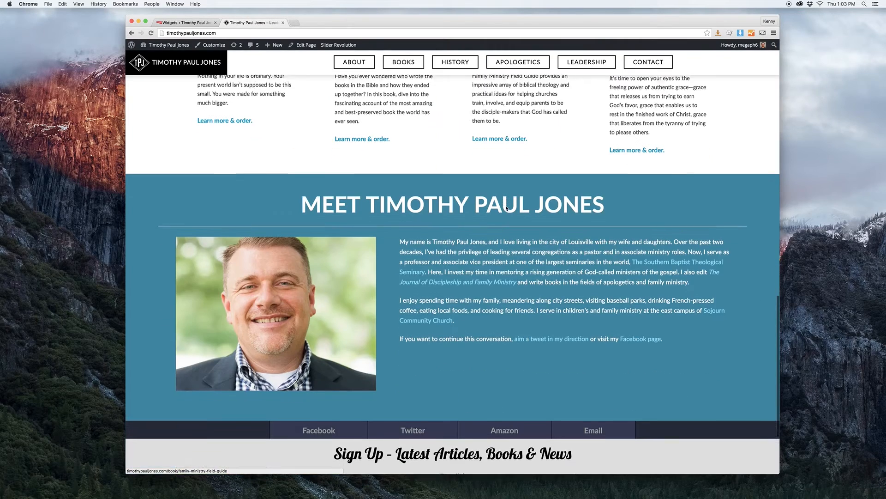
- Resize the browser window wider and narrower to check how the homepage's Books and Meet sections adapt
drag(125, 173, 56, 172)
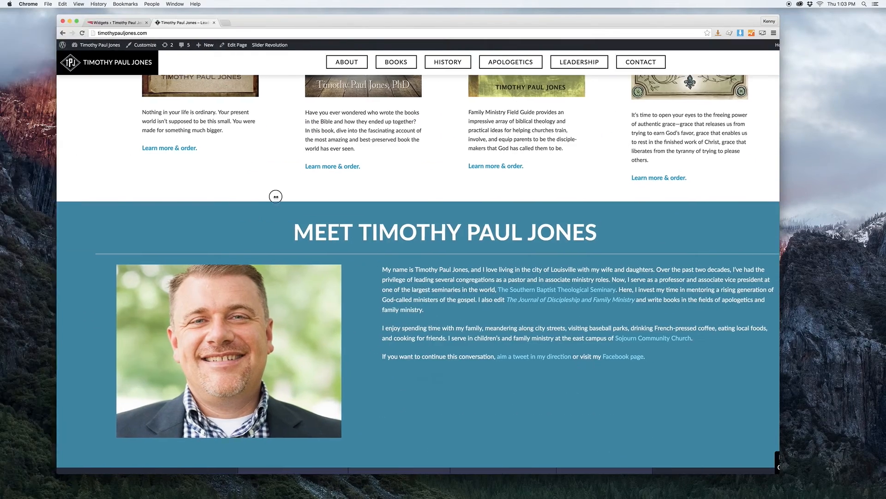
drag(275, 196, 216, 203)
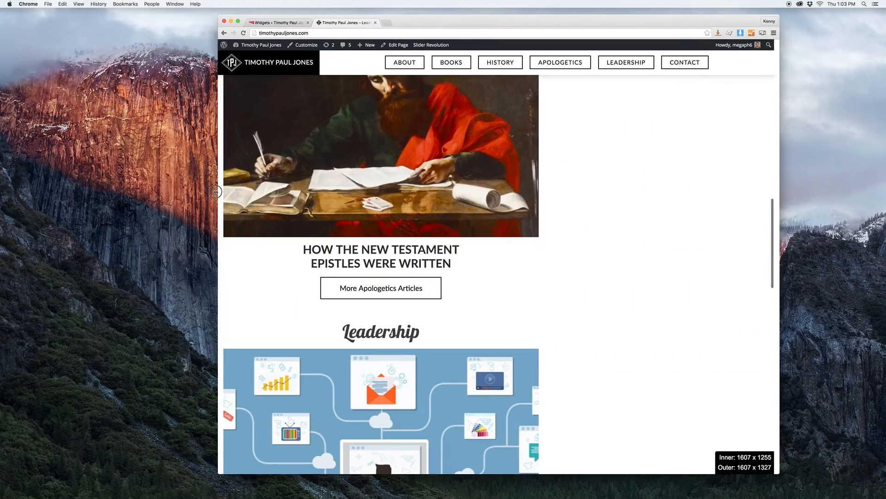
scroll(285, 203, down, 2)
scroll(285, 203, up, 1)
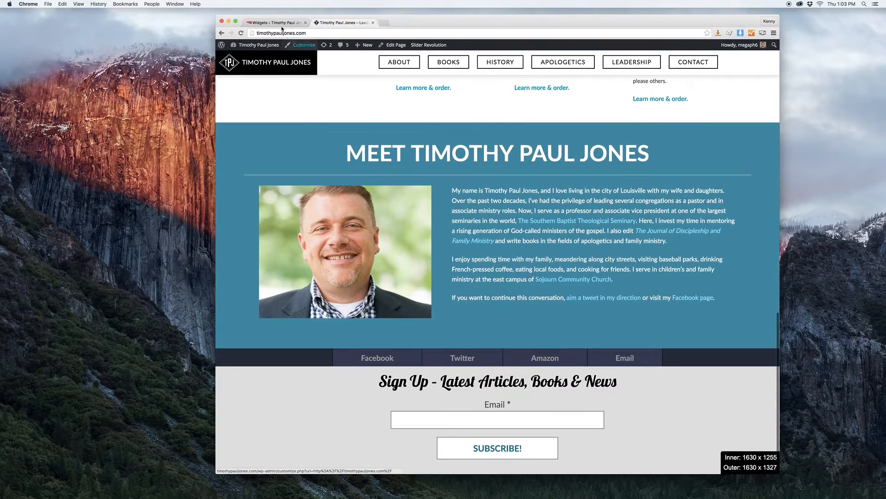
- Return to the Widgets page and collapse the portrait Image widget in Home - Bottom - 2
click(276, 22)
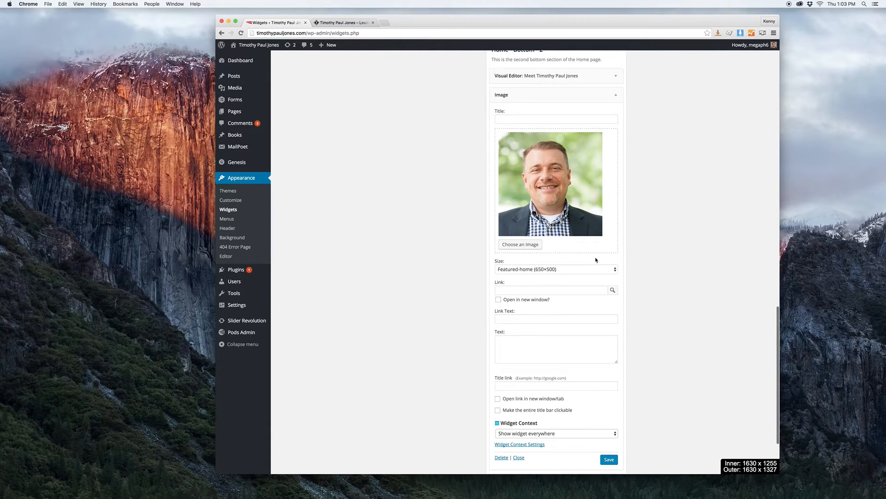
scroll(592, 270, down, 1)
click(615, 69)
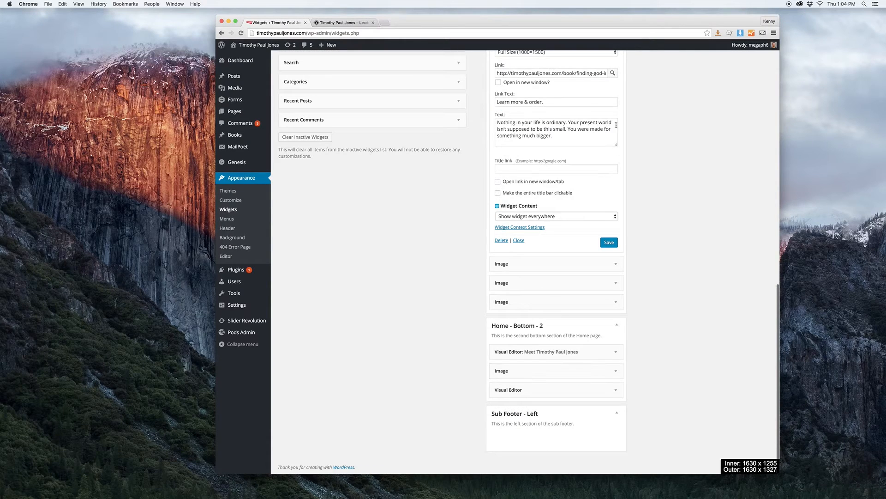
- Check the biography text in the untitled Visual Editor widget of Home - Bottom - 2, and collapse the widget
click(611, 389)
scroll(495, 324, down, 5)
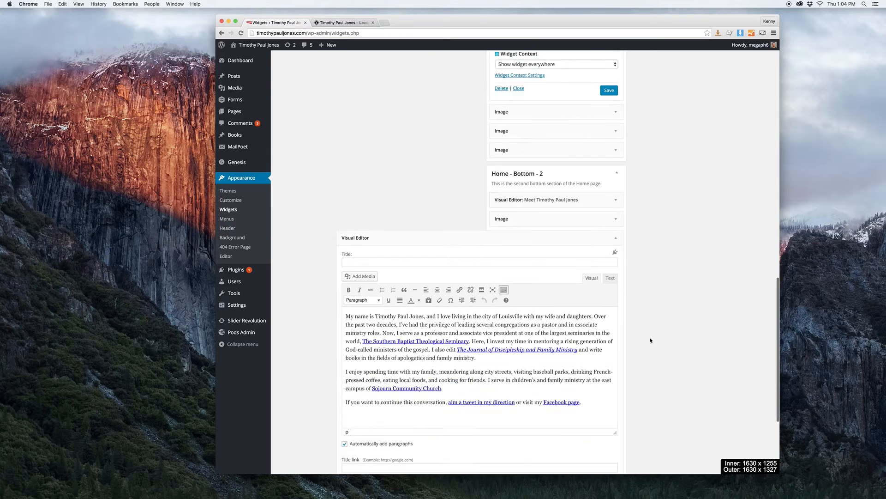
click(496, 324)
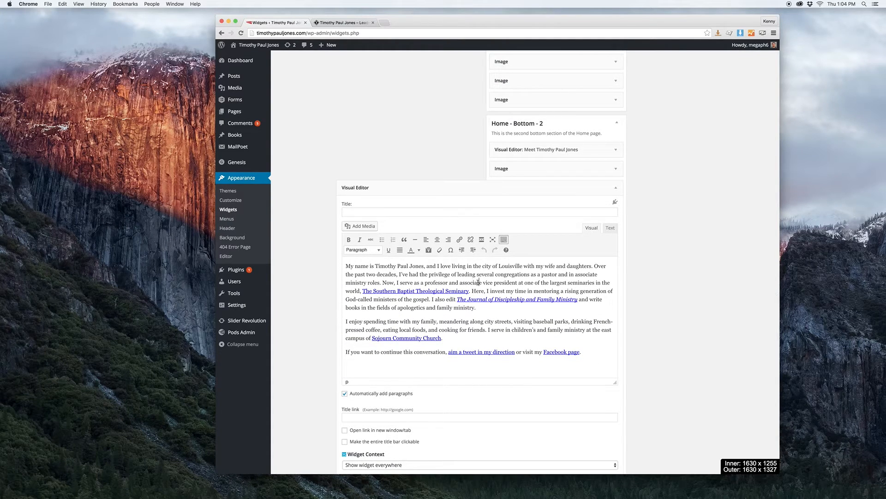
click(479, 281)
scroll(480, 282, down, 2)
click(451, 289)
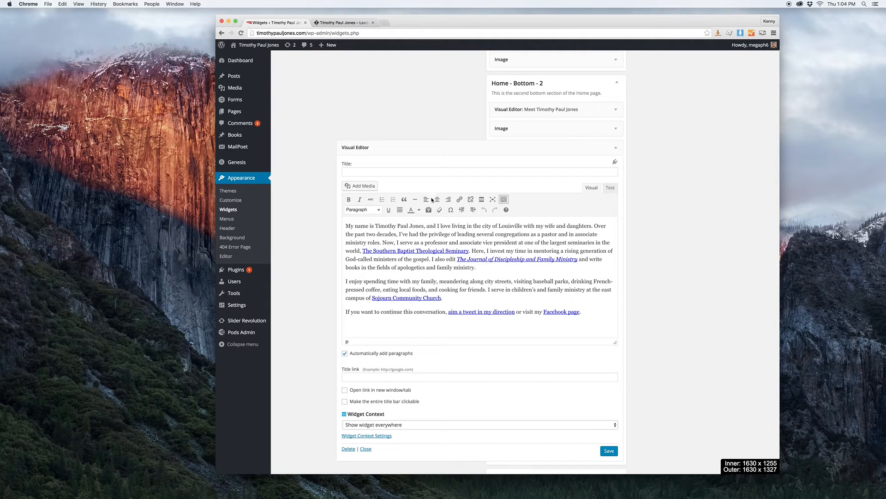
click(617, 149)
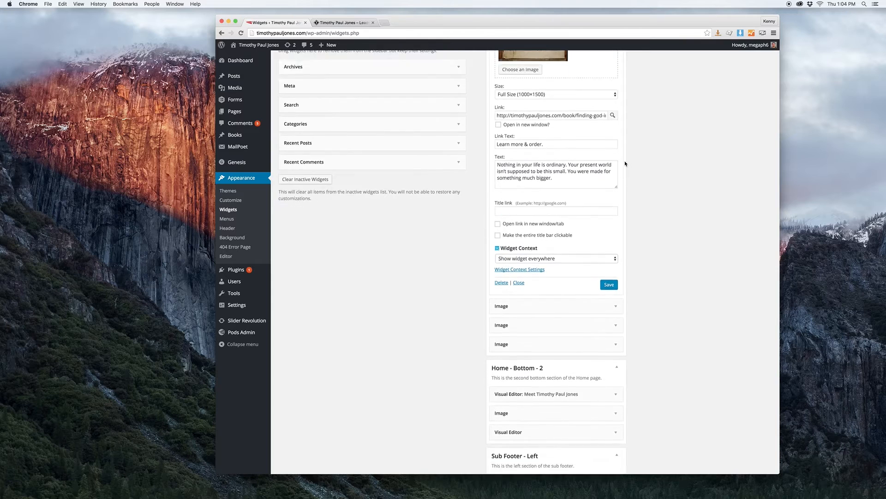
- Check which menus the Custom Menu widget in Footer 1 can show, keep Connect, and collapse Footer 1
scroll(670, 259, up, 15)
click(724, 161)
click(744, 180)
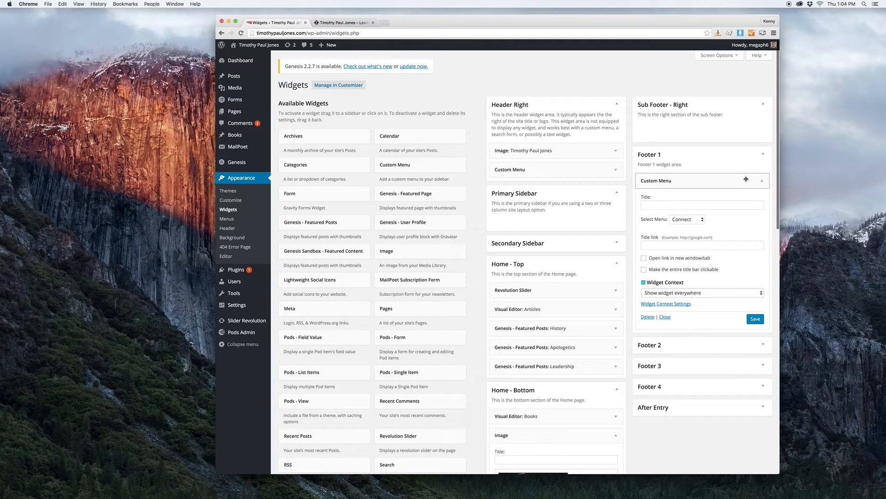
click(699, 220)
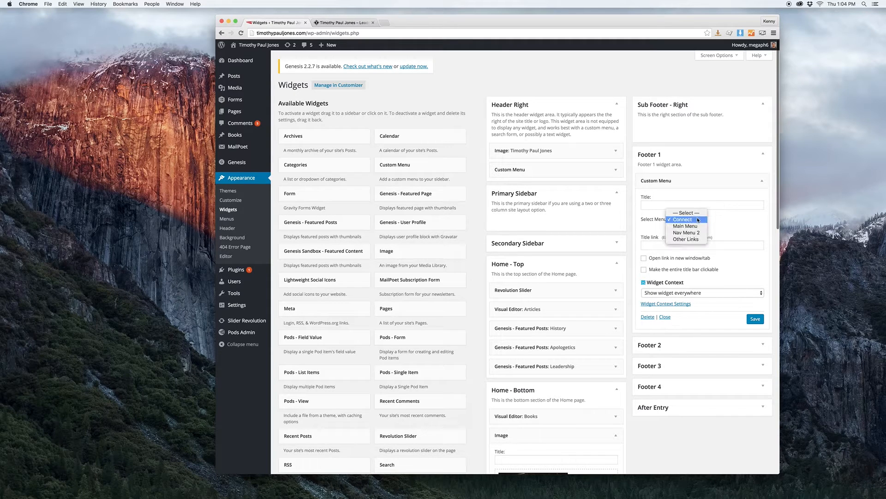
click(727, 223)
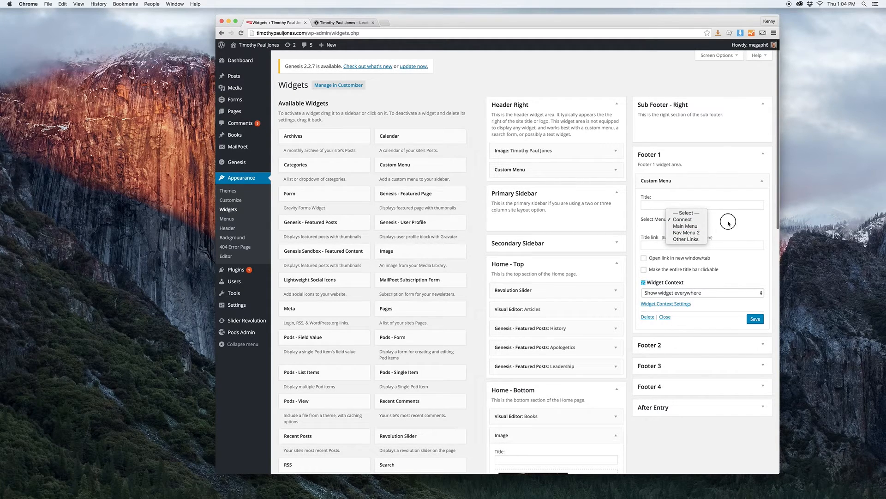
click(760, 158)
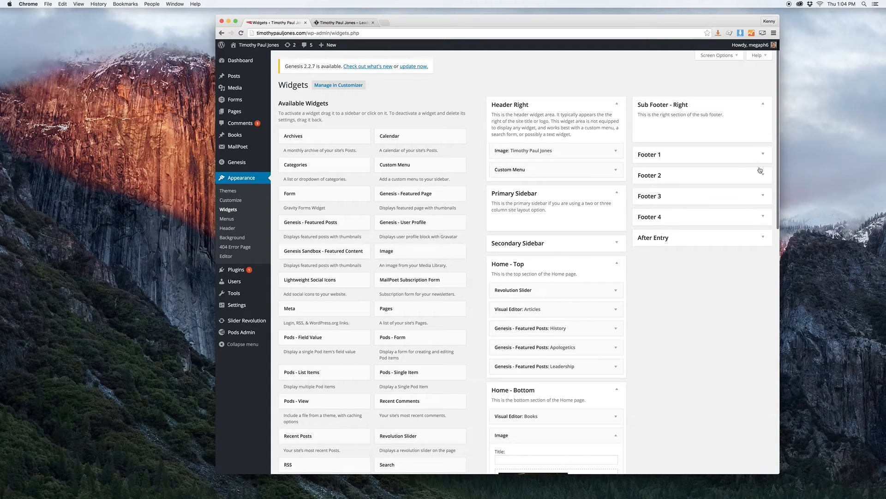
- Expand Footer 2 and examine the title and form selection of its MailPoet Subscription Form widget
click(760, 176)
scroll(725, 201, down, 1)
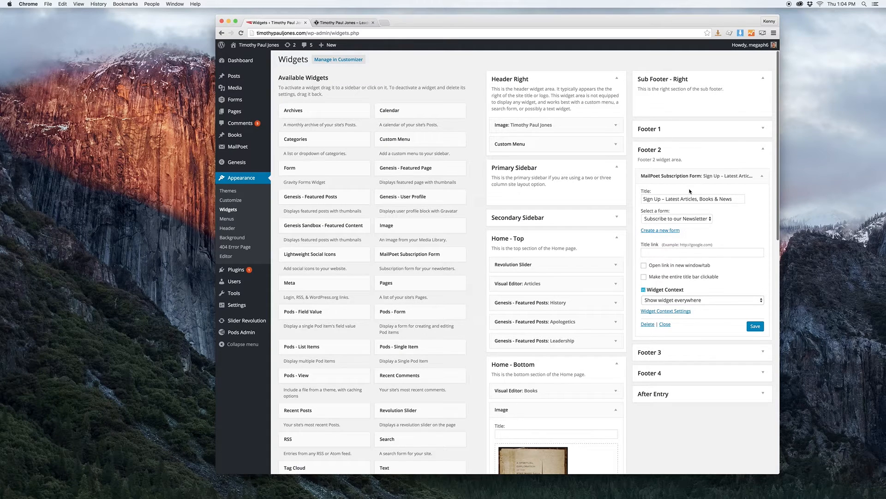
click(680, 198)
scroll(702, 203, down, 1)
click(705, 187)
click(705, 188)
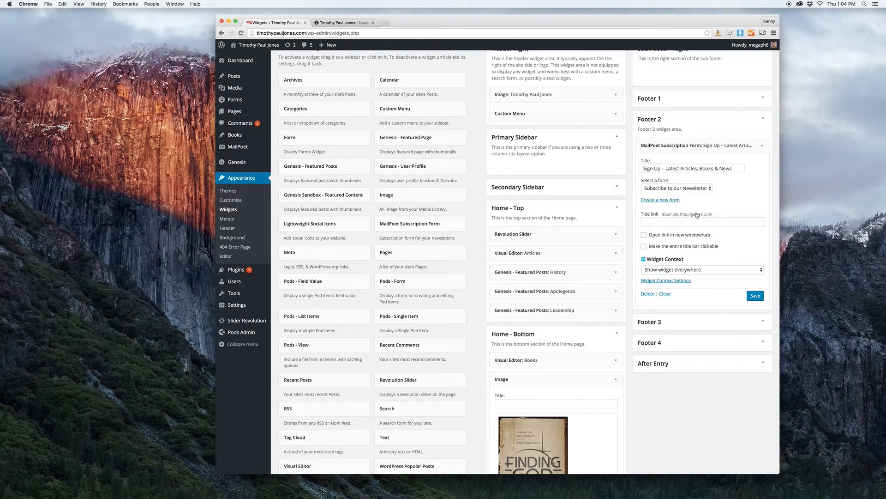
scroll(697, 214, down, 1)
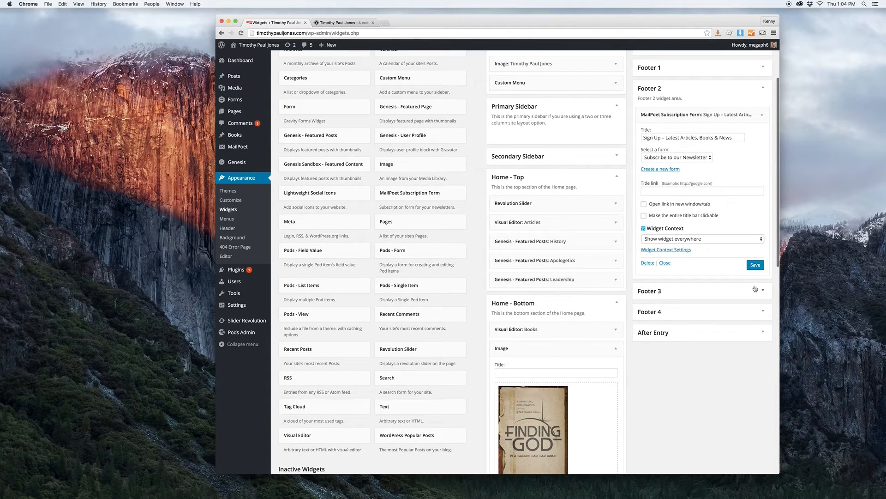
scroll(709, 175, up, 1)
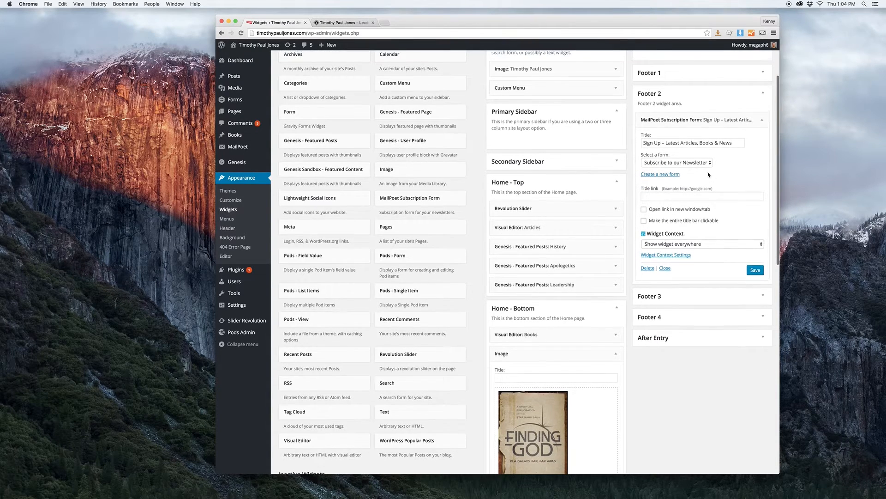
click(680, 144)
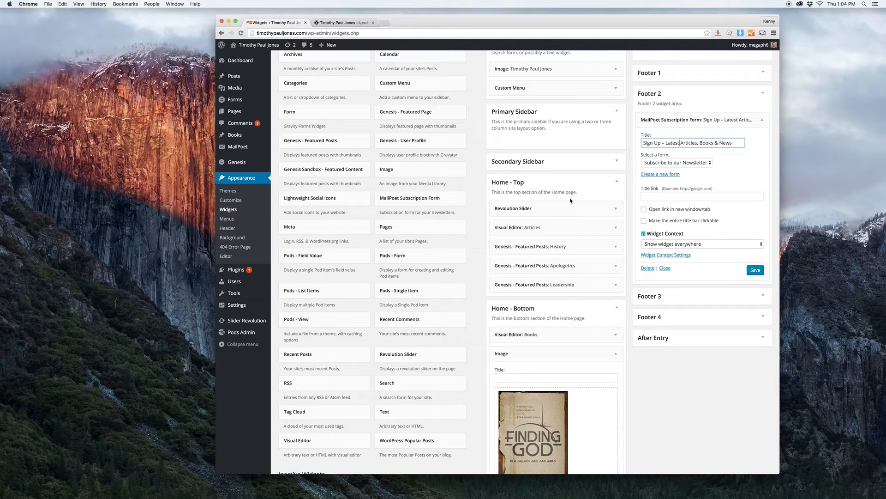
- Open the Menus page and check the Amazon, Twitter and Facebook links of the Connect menu, collapsing each
click(255, 222)
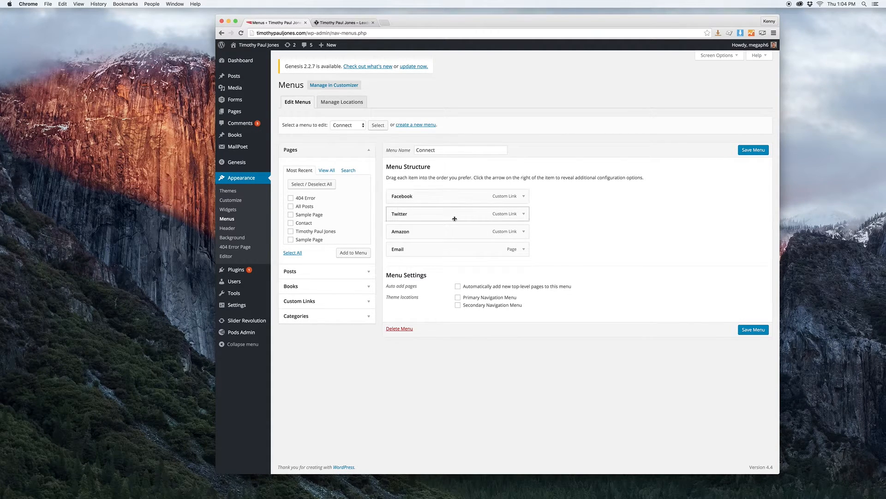
click(524, 232)
click(524, 231)
click(523, 214)
click(523, 214)
click(523, 198)
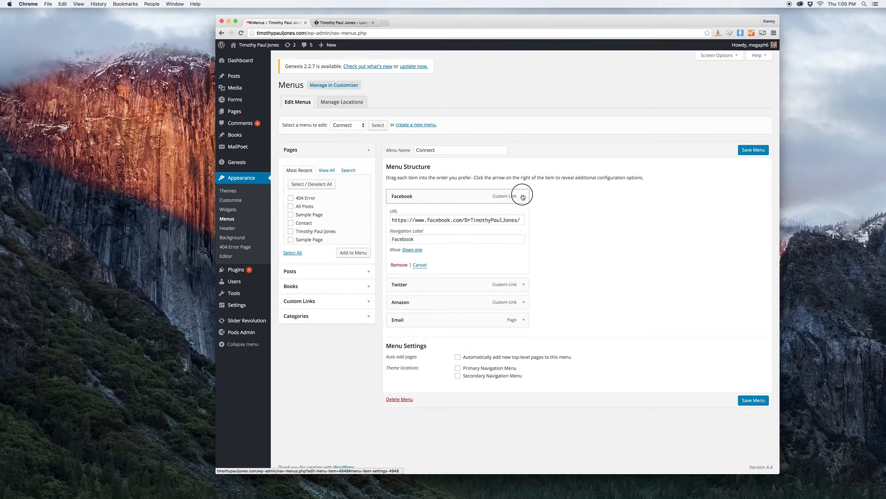
click(524, 195)
- Load Main Menu for editing and look over its menu structure
click(361, 129)
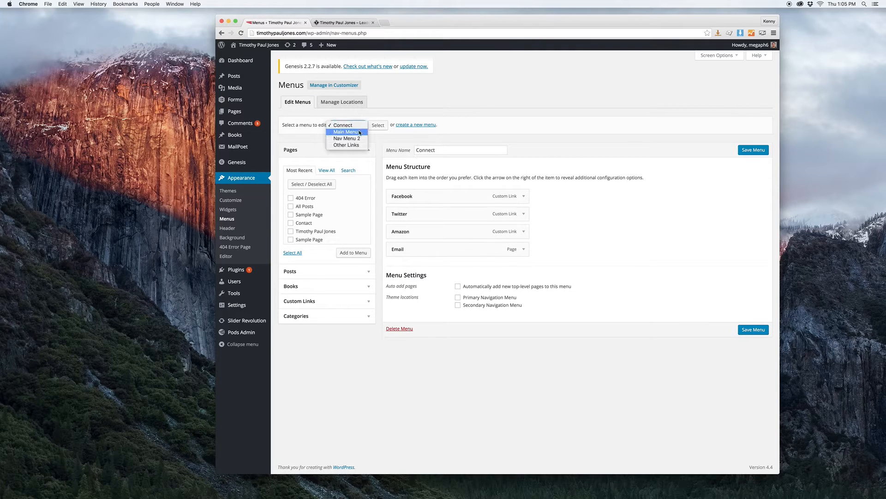
click(346, 132)
click(379, 125)
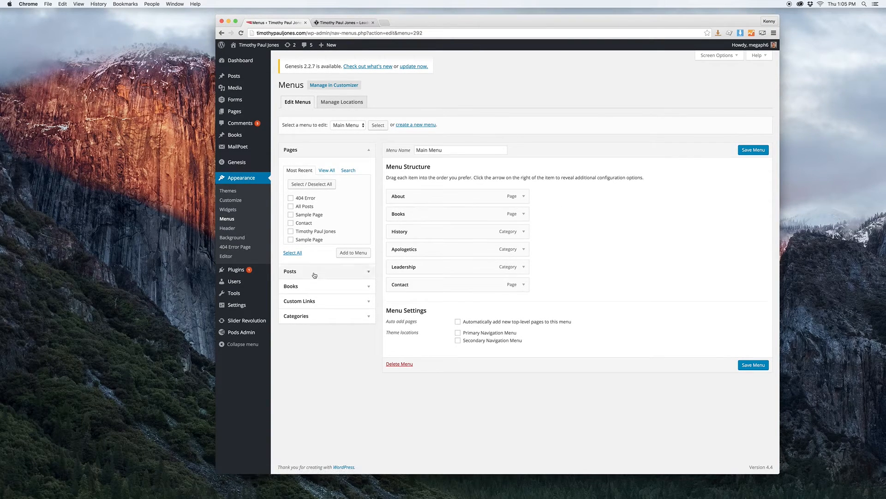
mouse_move(475, 283)
mouse_down()
mouse_move(476, 254)
mouse_move(476, 288)
mouse_up()
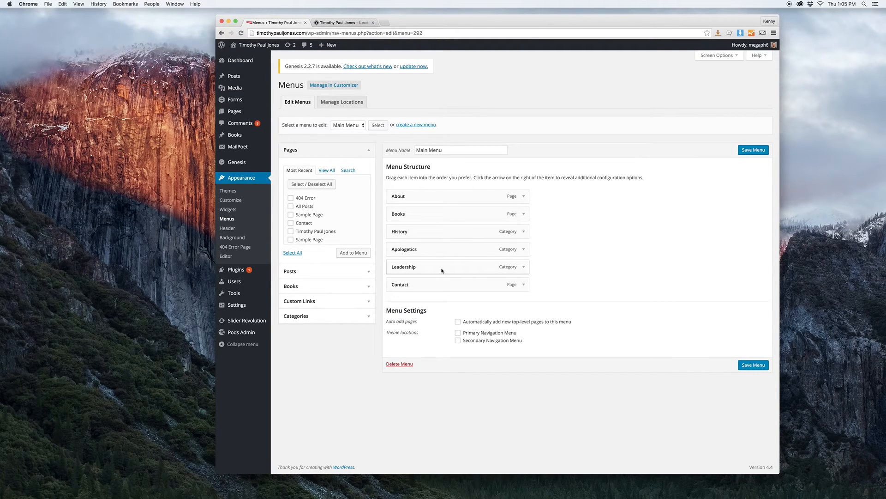
- Open the 404 Error Page settings and check which pages can be displayed as the 404 page, keeping 404 Error
click(231, 247)
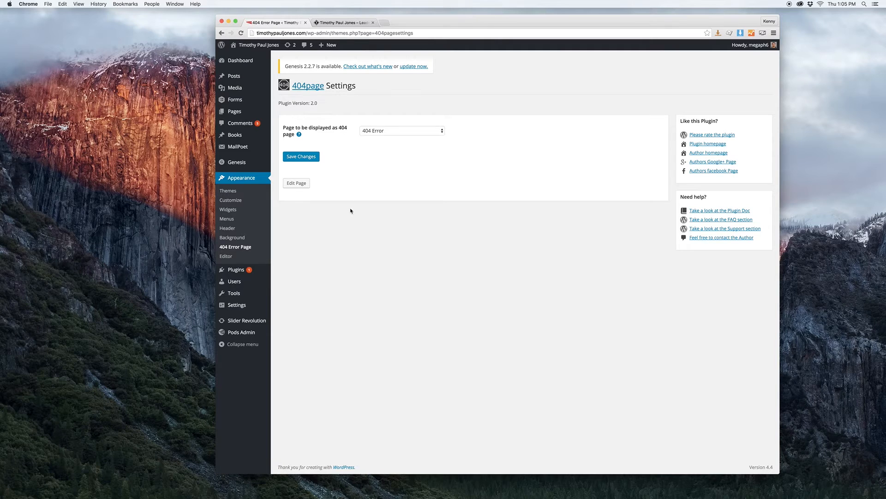
click(367, 133)
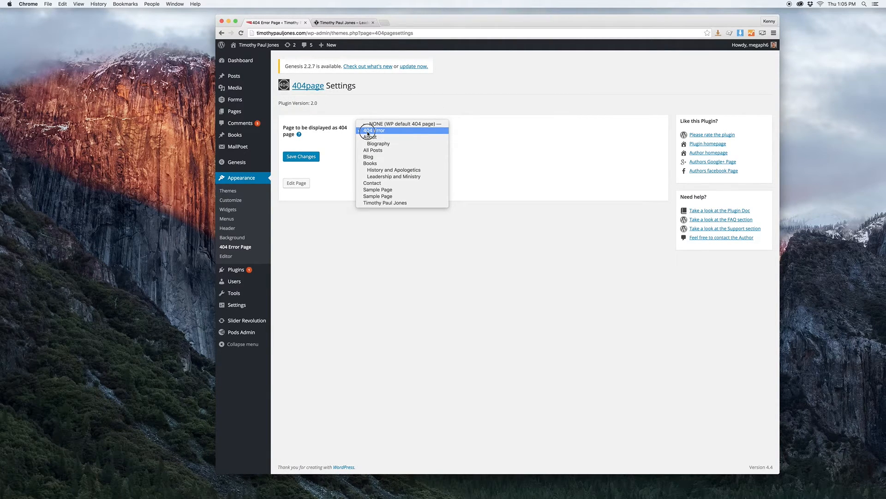
click(332, 122)
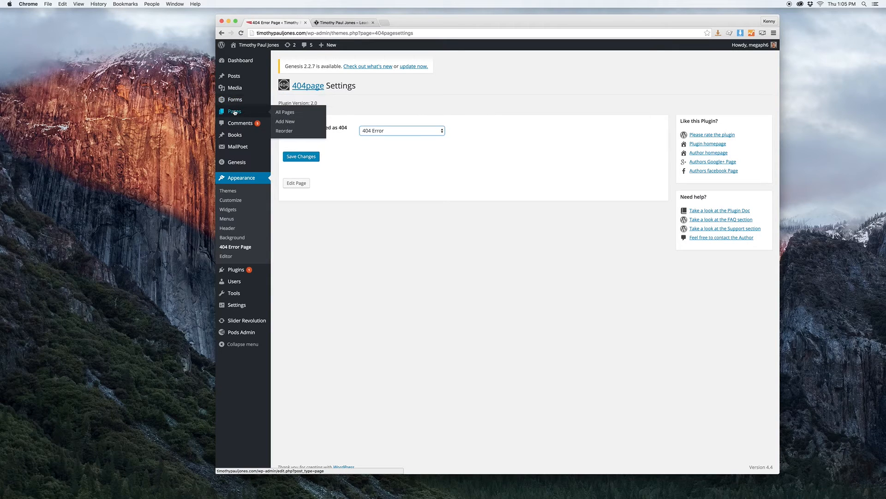
click(383, 167)
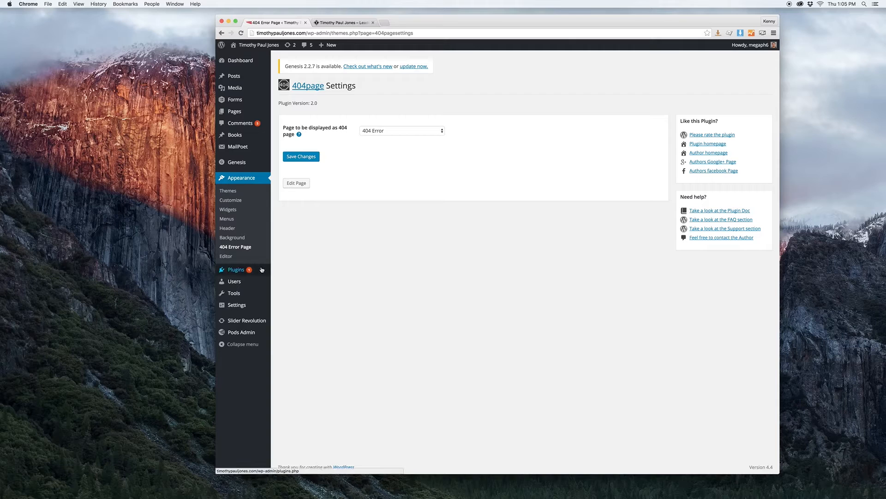
- Delete the second administrator account from the user list, attributing all its content to megaph6
mouse_move(262, 270)
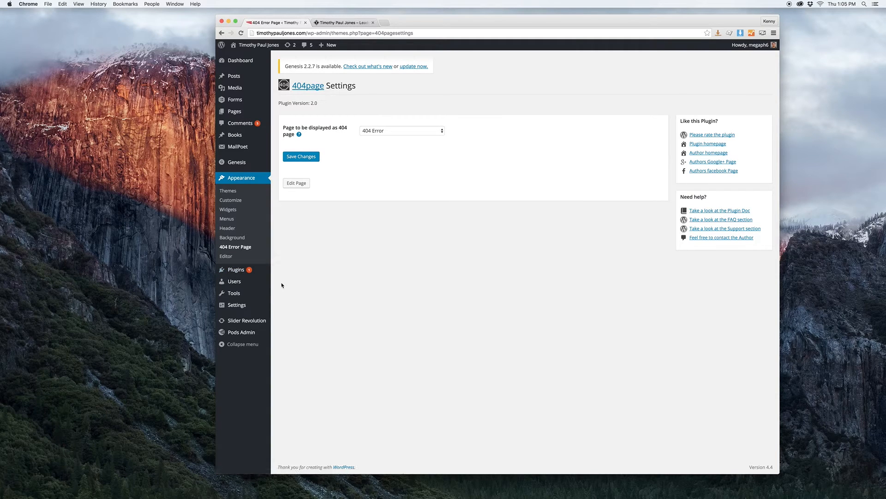
click(302, 282)
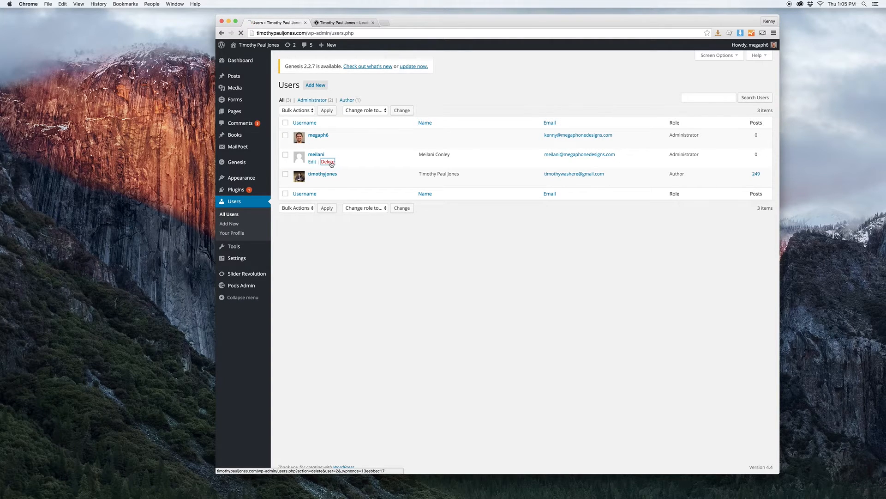
click(330, 162)
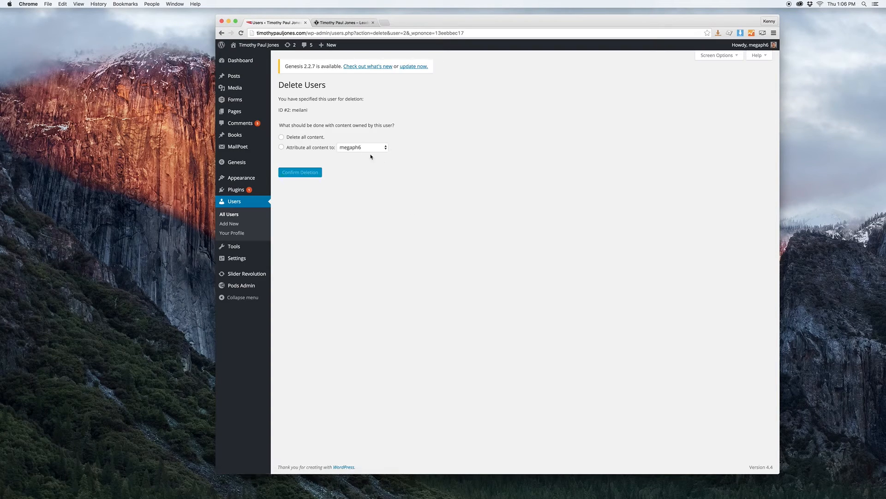
click(312, 147)
click(300, 173)
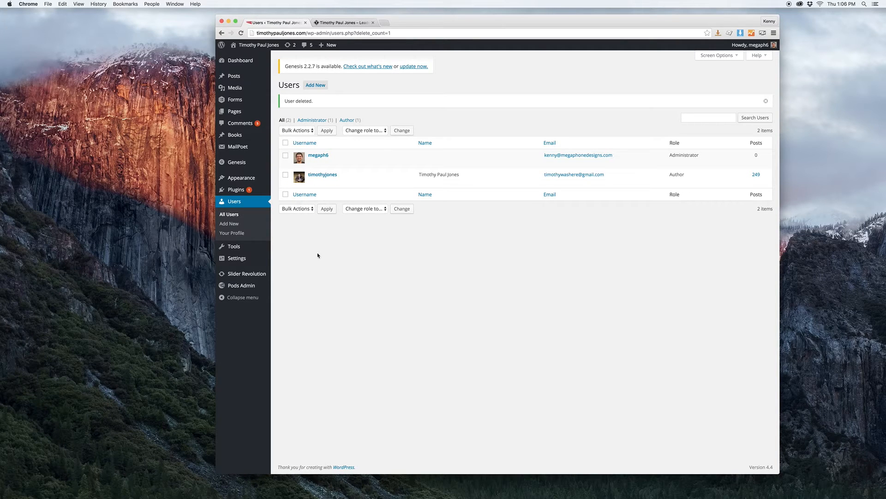
- Open the Author account for editing and review its name, contact, account management, permission and author archive settings
click(311, 181)
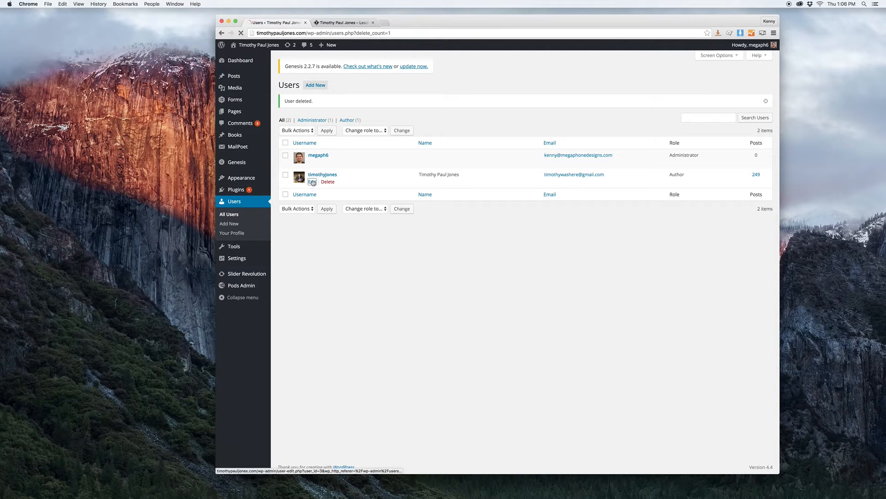
scroll(521, 258, down, 10)
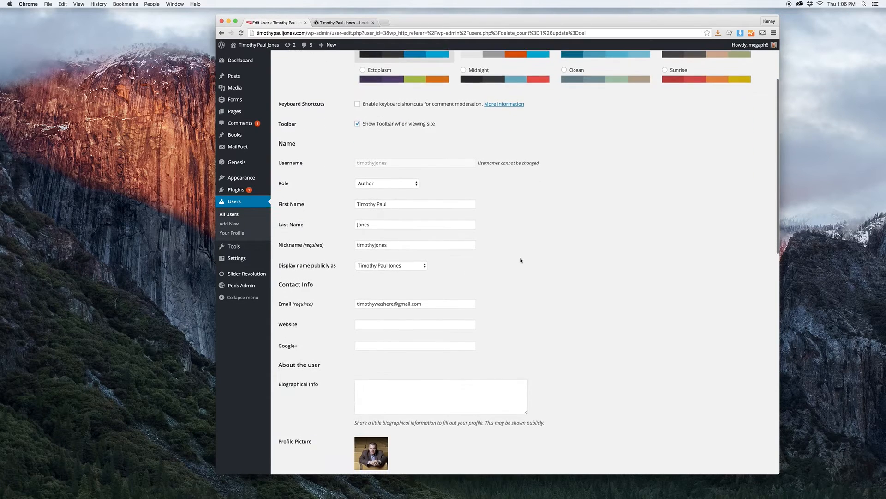
scroll(520, 259, down, 3)
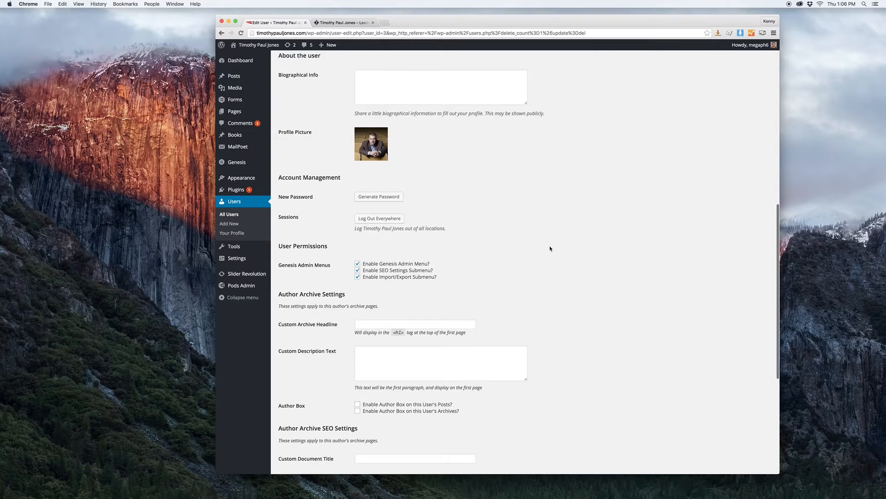
scroll(550, 248, down, 5)
scroll(550, 248, up, 2)
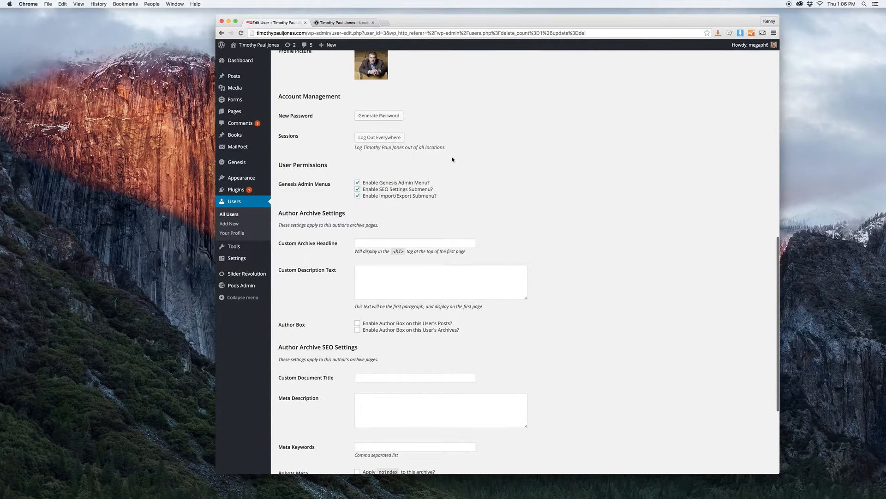
- Open the (SNAP) Social Networks Auto Poster options and show the Facebook account's settings
scroll(661, 307, down, 6)
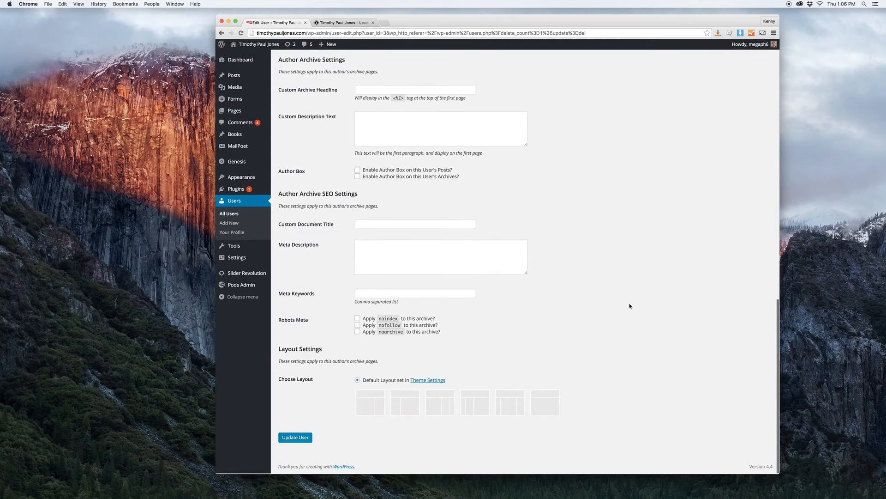
mouse_move(250, 249)
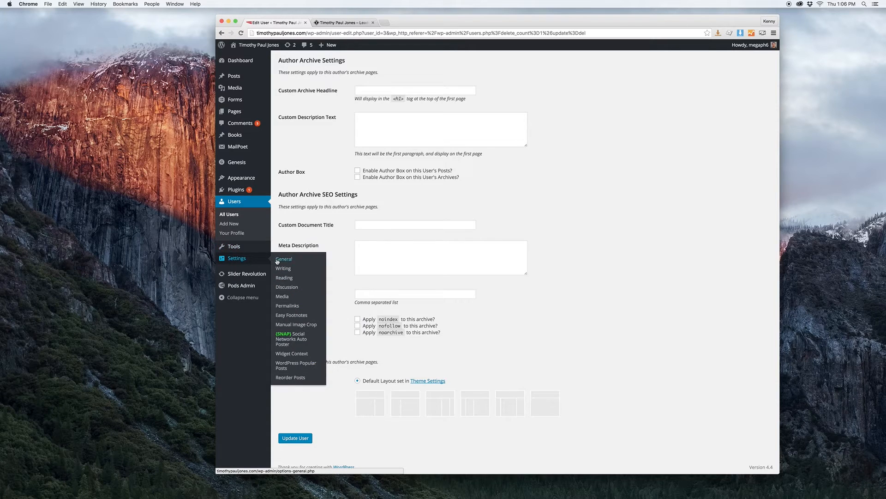
click(297, 336)
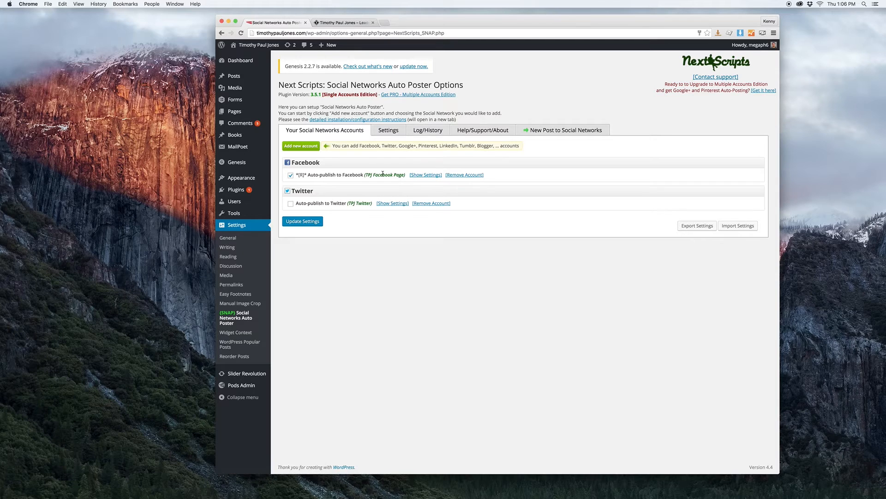
click(417, 176)
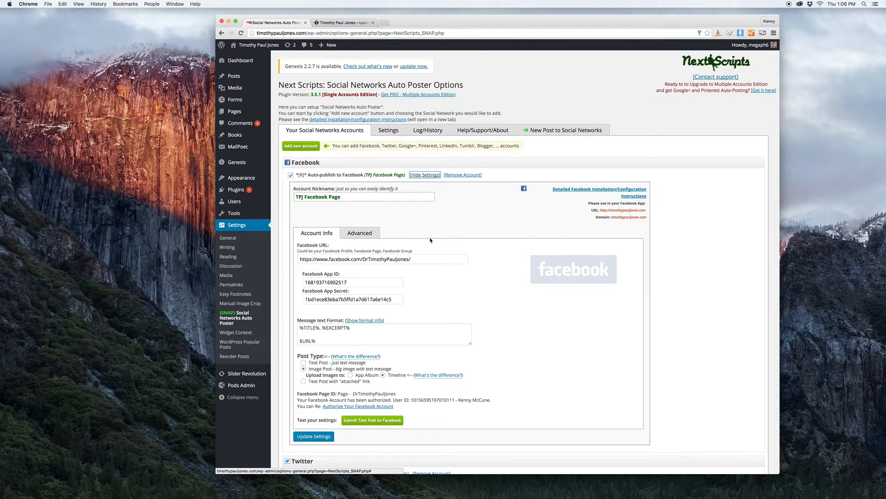
scroll(430, 240, down, 3)
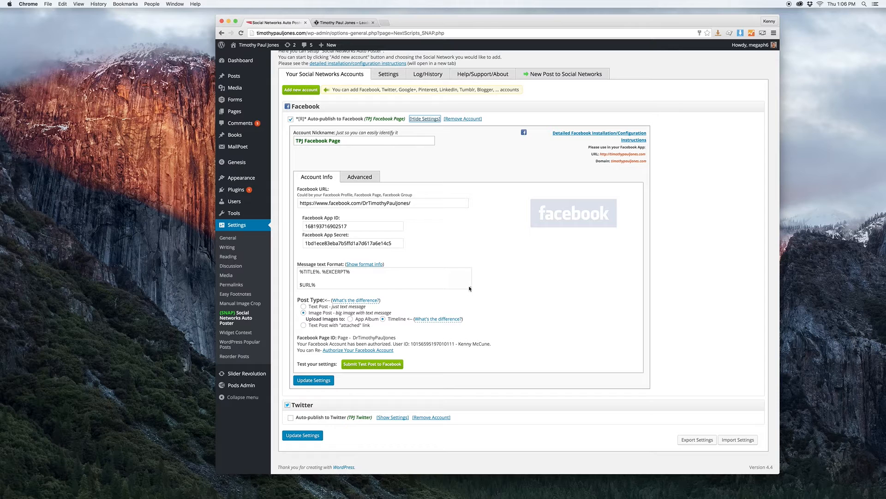
- Display the format codes for the Facebook message text and review the message format and post type options
click(430, 276)
scroll(368, 288, down, 1)
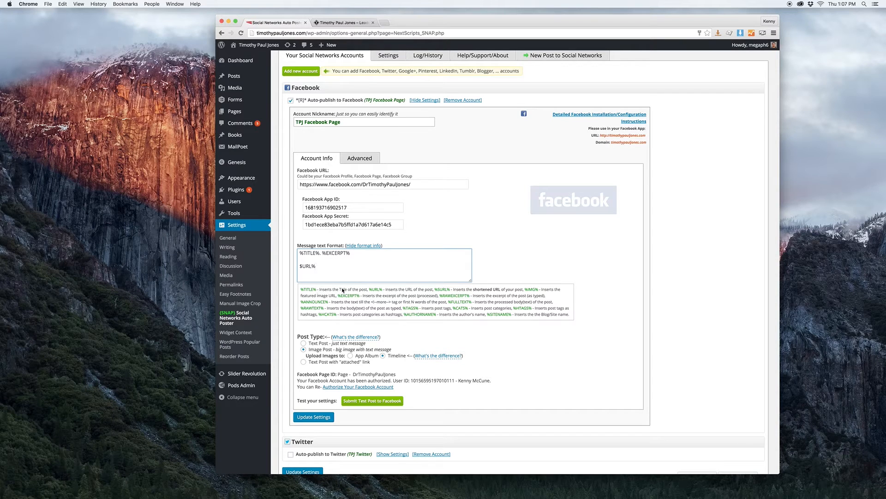
click(316, 253)
scroll(304, 345, down, 1)
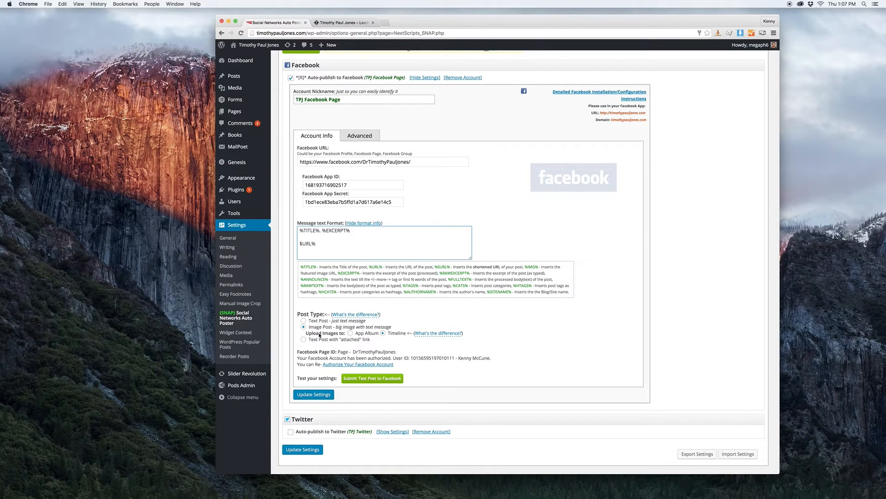
- Review the Facebook account's advanced settings, covering category filters, auto-reposting interval, post types, post age range and repost defaults
click(366, 140)
scroll(466, 230, down, 1)
scroll(458, 228, down, 1)
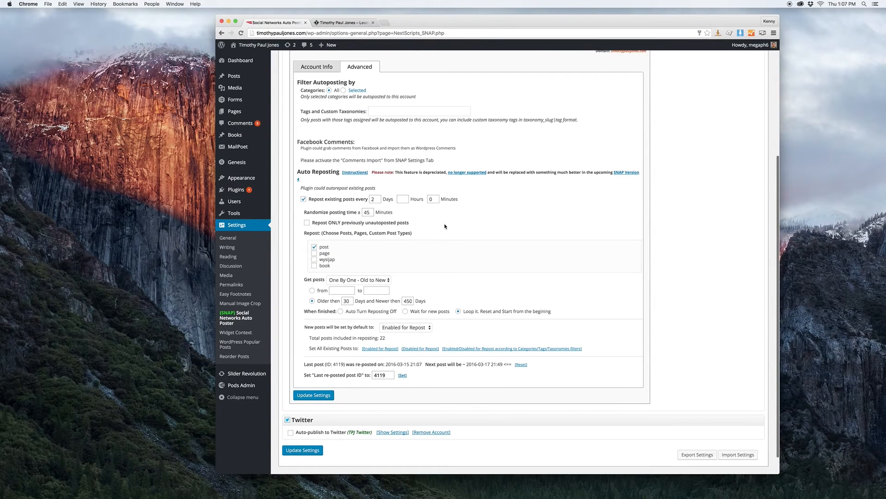
triple_click(331, 188)
click(340, 188)
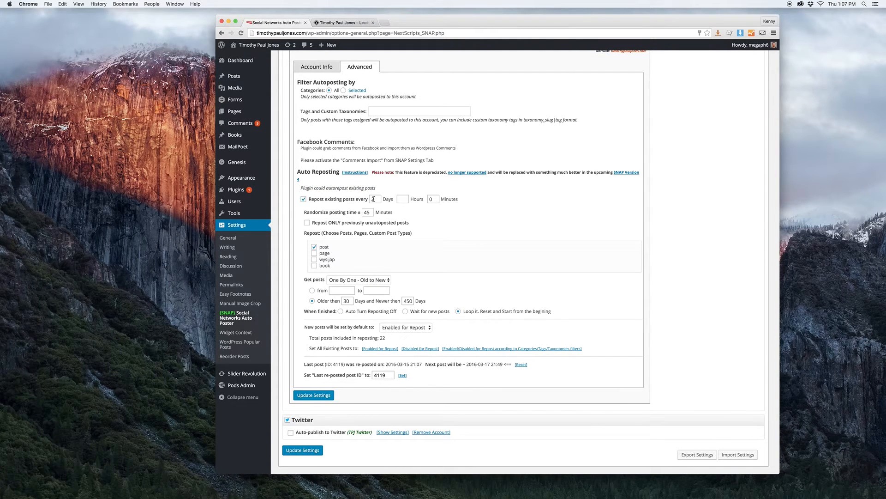
scroll(416, 206, down, 1)
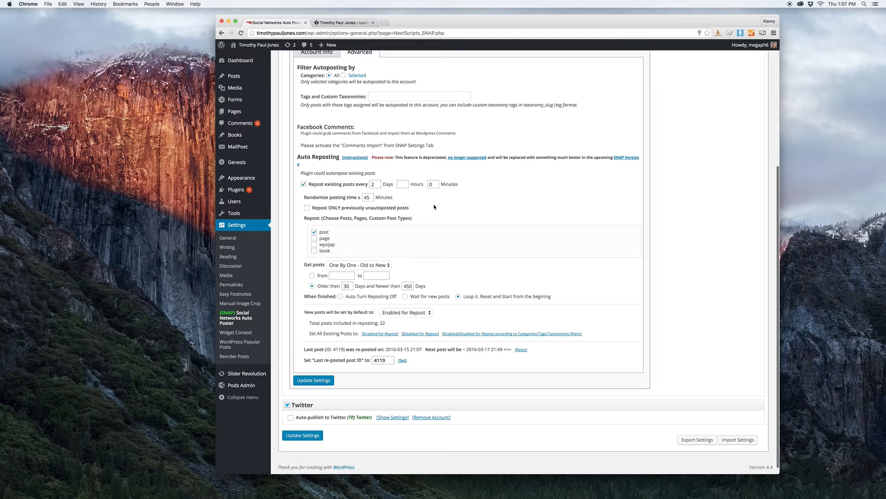
scroll(434, 207, down, 2)
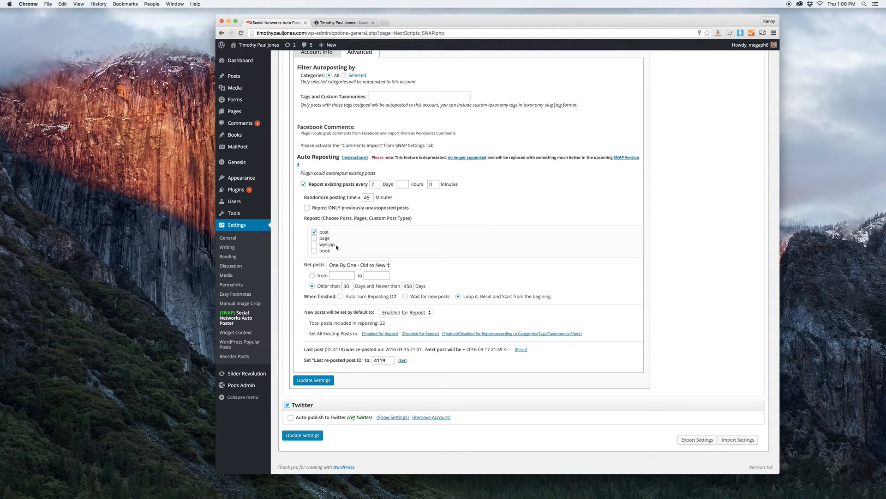
scroll(337, 246, up, 1)
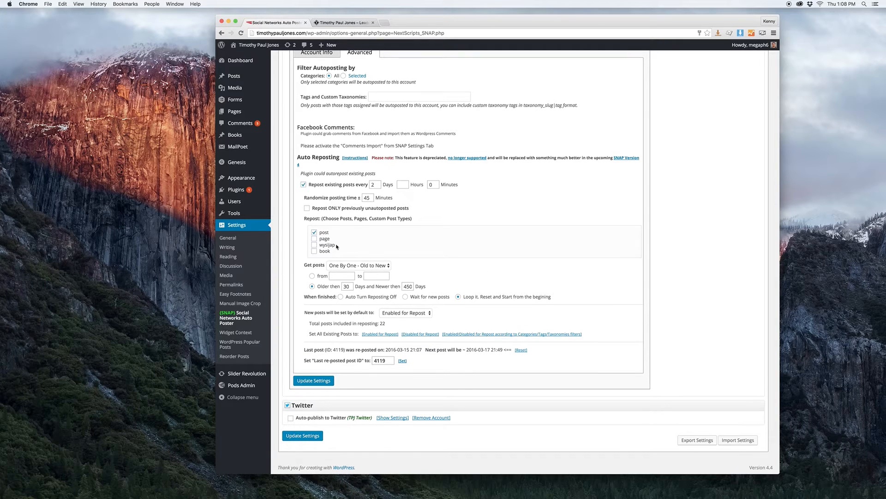
scroll(338, 247, down, 1)
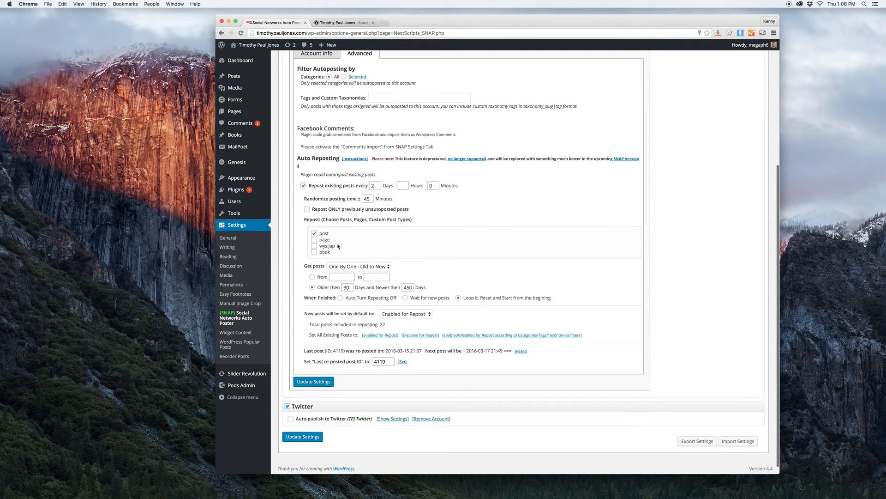
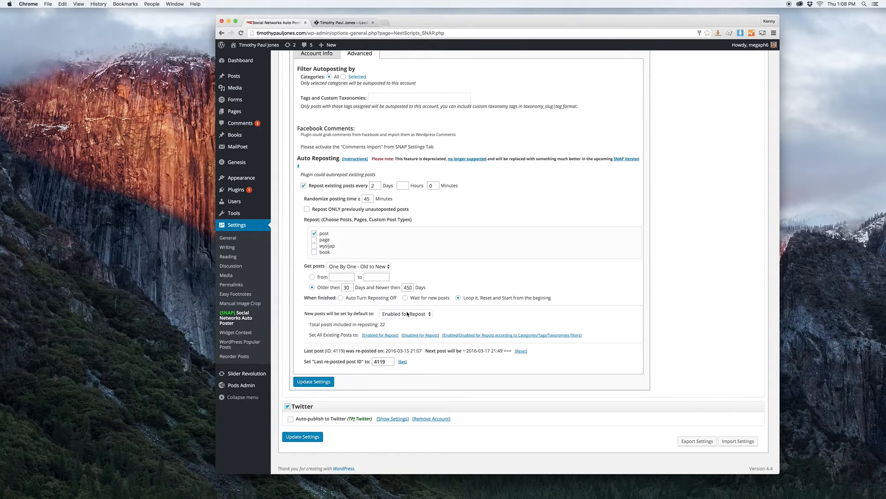
scroll(446, 314, down, 1)
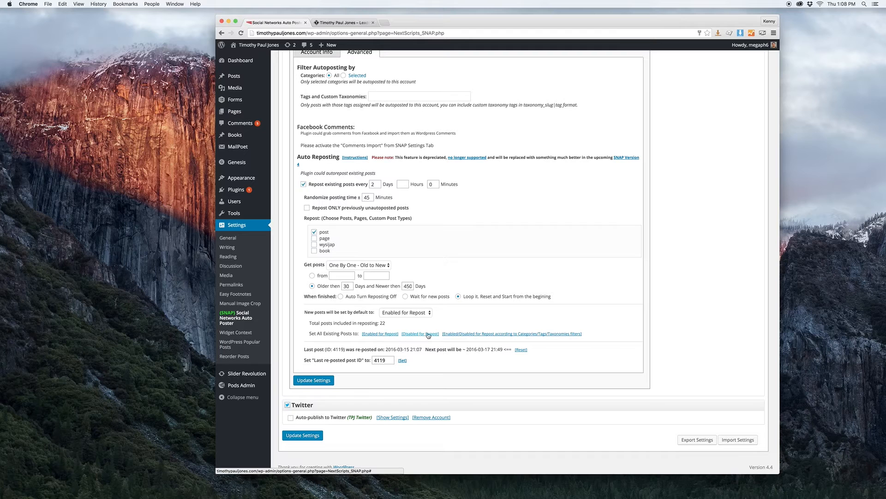
- Show the Twitter account's settings and display the format codes for its message text
click(393, 417)
scroll(468, 397, down, 5)
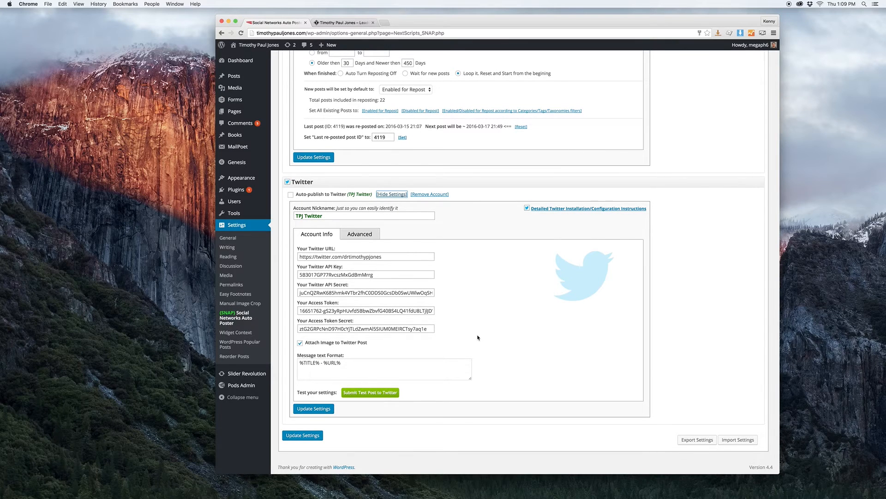
click(444, 374)
scroll(422, 373, down, 1)
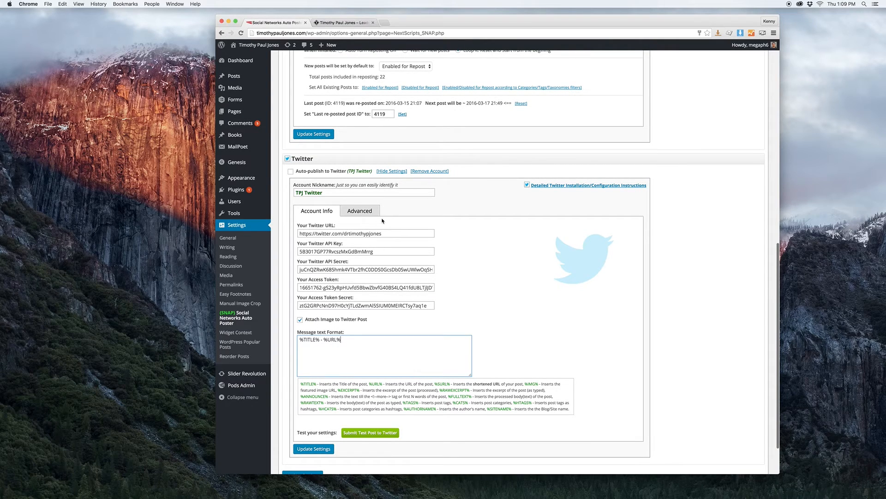
- Check the Twitter account's advanced auto-posting and reposting options, and return to its account info
click(367, 214)
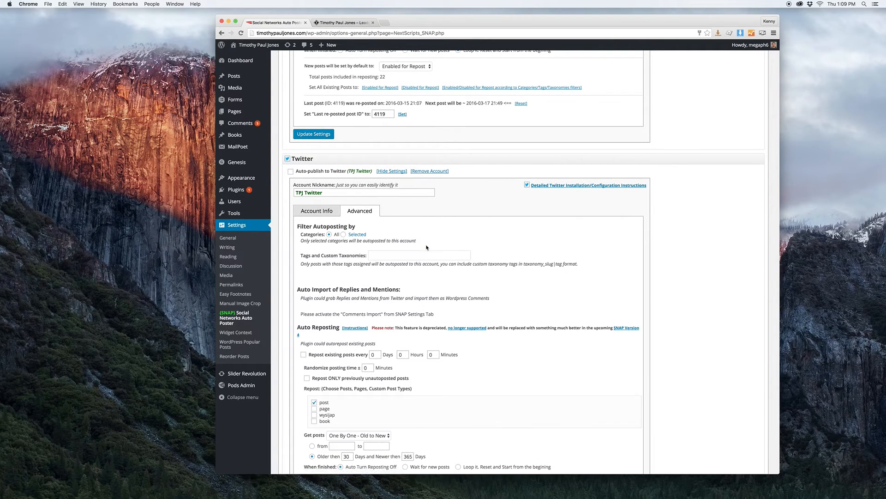
scroll(426, 247, down, 2)
scroll(426, 247, up, 4)
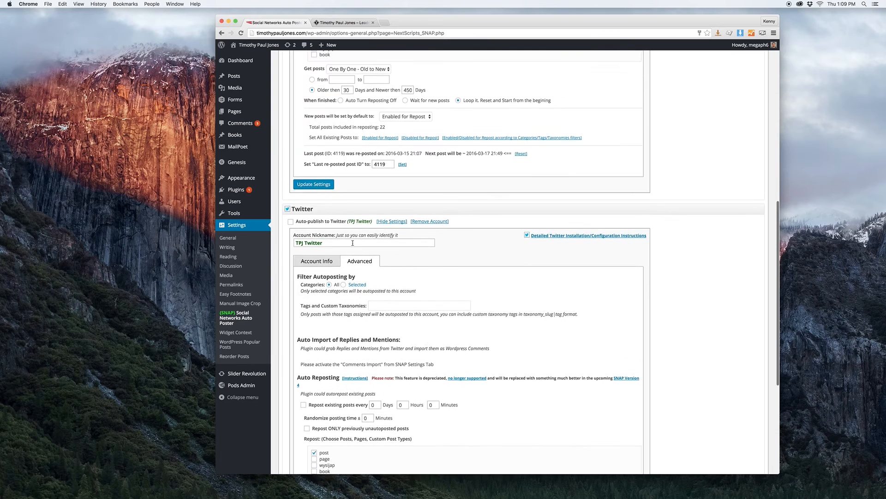
click(317, 263)
scroll(447, 321, down, 3)
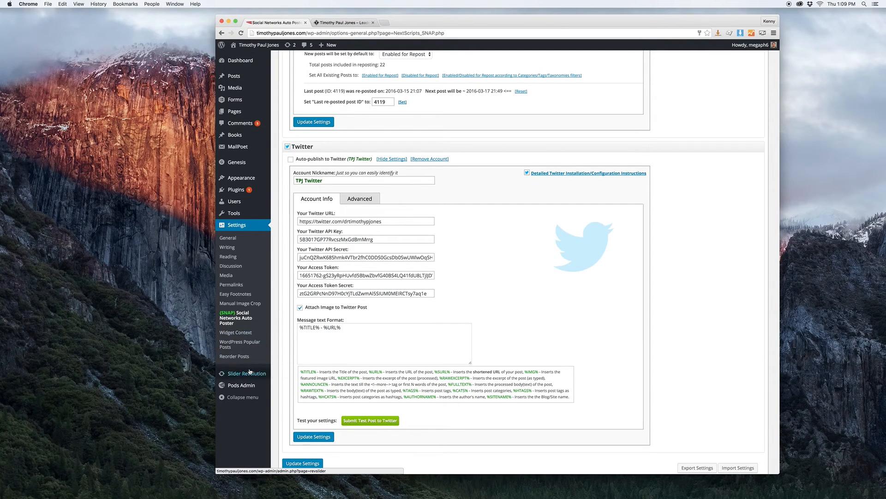
- Open TPJ Slider in Slider Revolution and load slide #3 with the Family text for editing
click(281, 375)
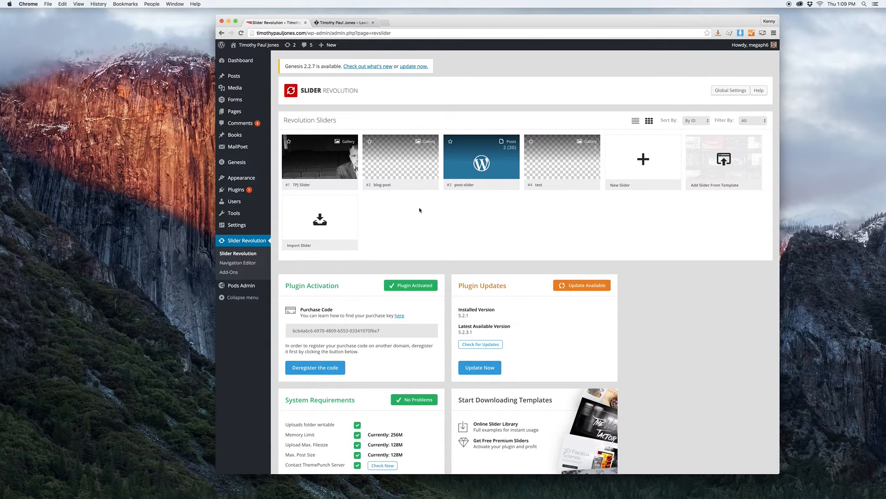
click(351, 186)
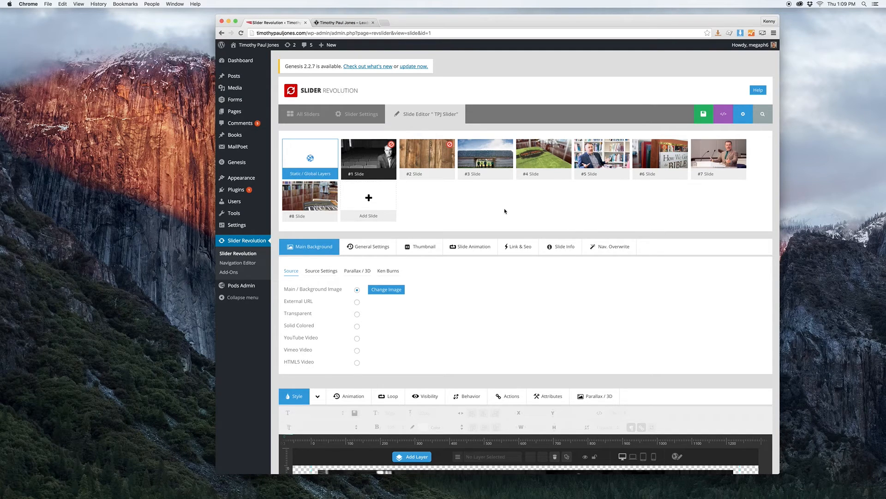
scroll(508, 210, down, 1)
click(465, 133)
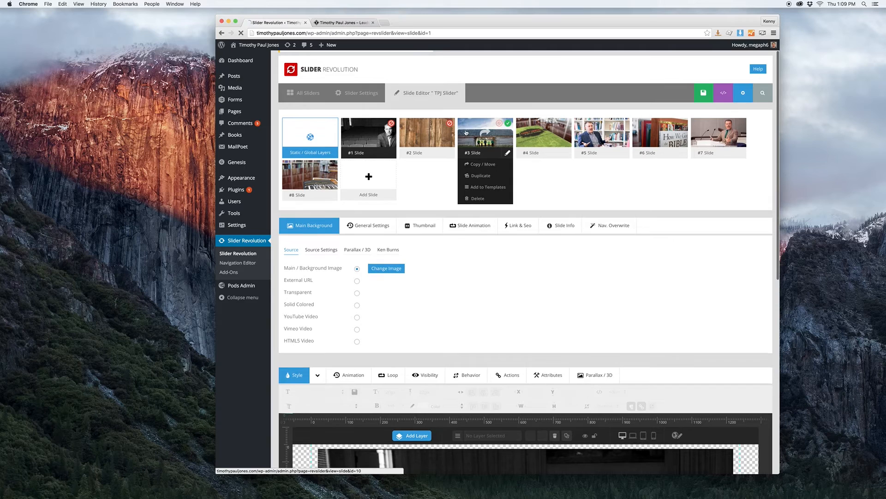
scroll(536, 206, down, 1)
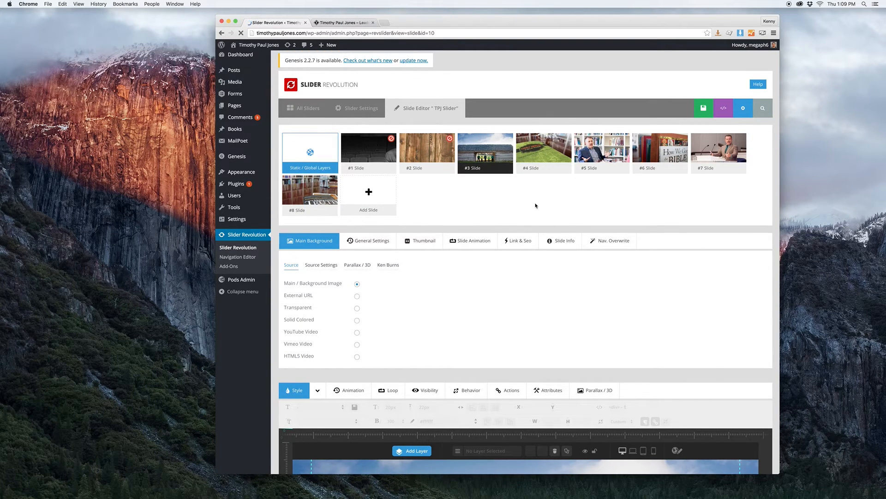
scroll(529, 206, down, 5)
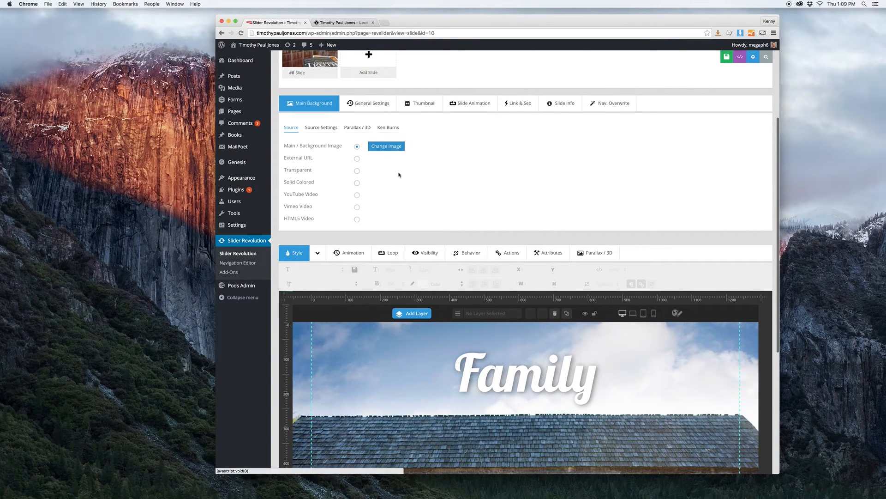
scroll(448, 295, down, 1)
scroll(448, 295, down, 3)
scroll(405, 286, up, 3)
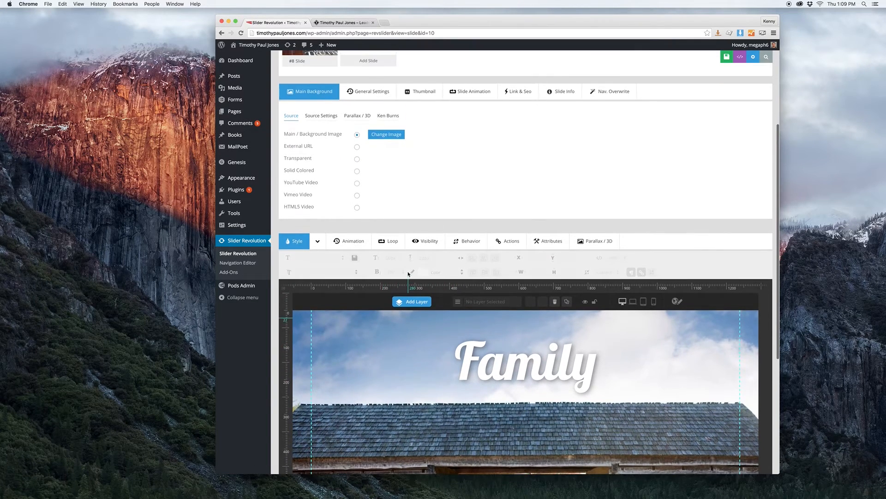
- Replace the main background image of slide #3 with obiwansmall.jpg from the media library
click(388, 134)
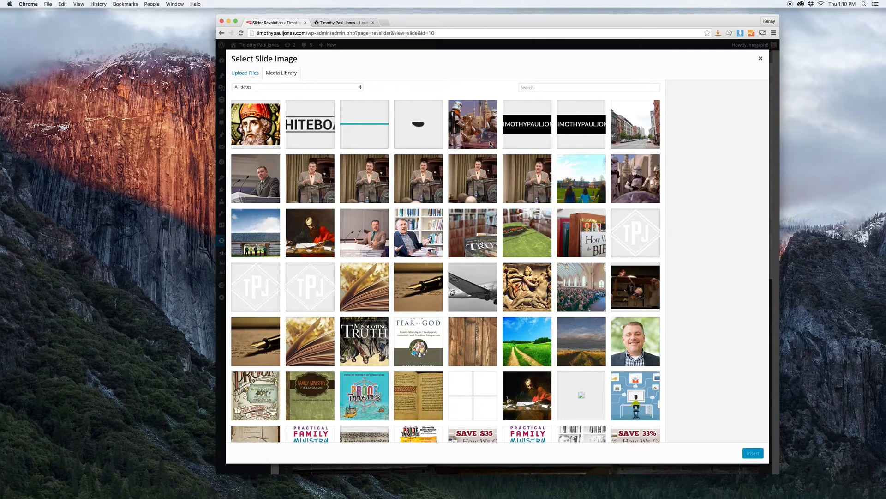
click(488, 144)
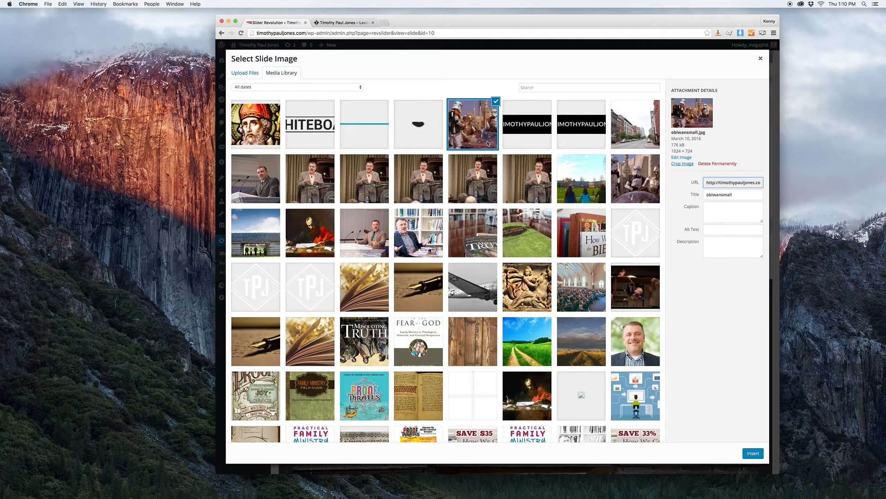
click(754, 453)
scroll(602, 300, down, 3)
scroll(602, 301, down, 2)
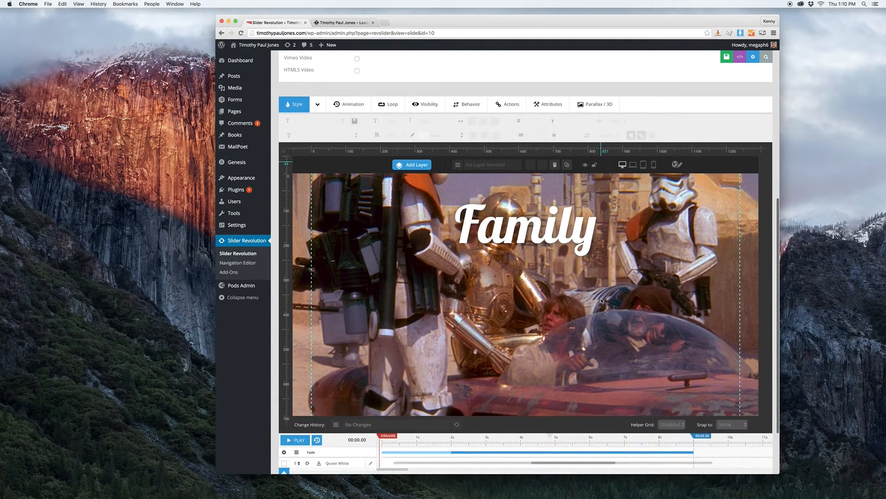
scroll(602, 301, up, 1)
scroll(601, 300, up, 3)
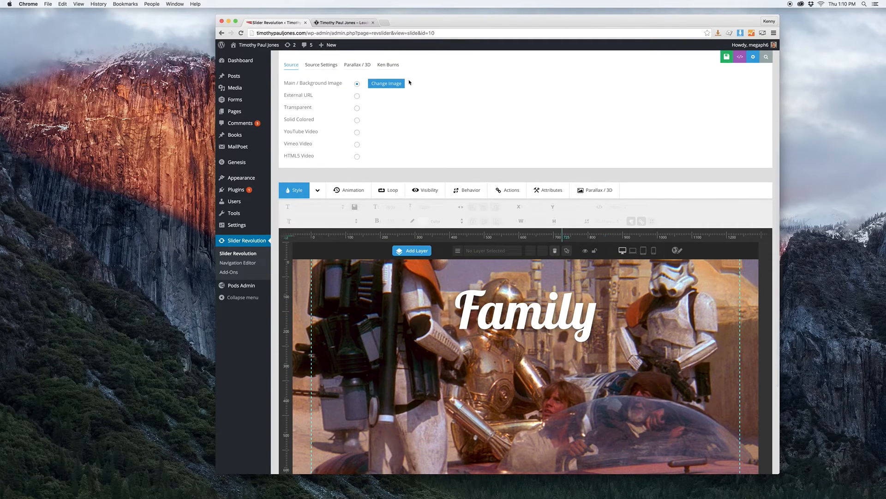
- In the slide's source settings, set the vertical background position to 20, after trying 50
click(321, 64)
click(469, 144)
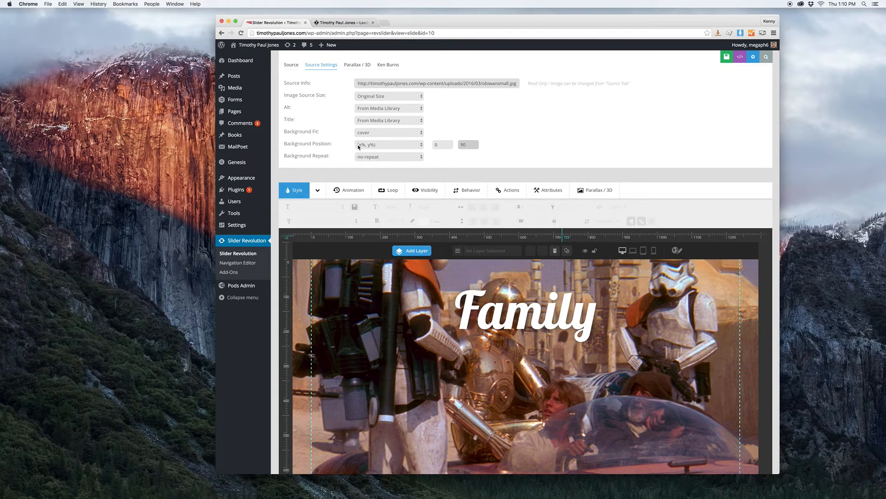
scroll(497, 144, down, 2)
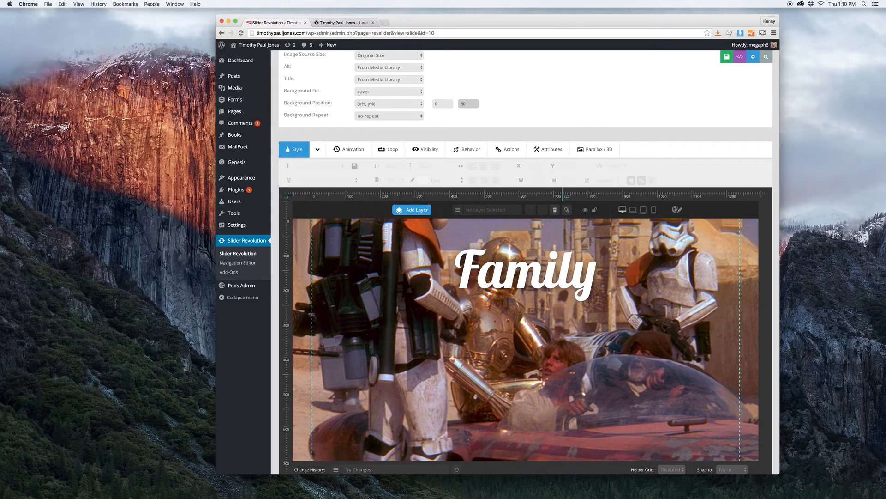
key(shift+Tab)
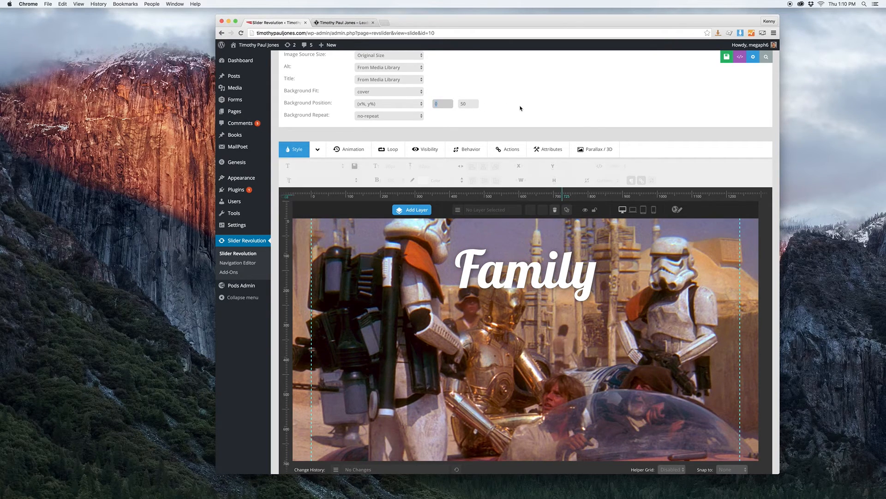
scroll(520, 108, down, 2)
key(Tab)
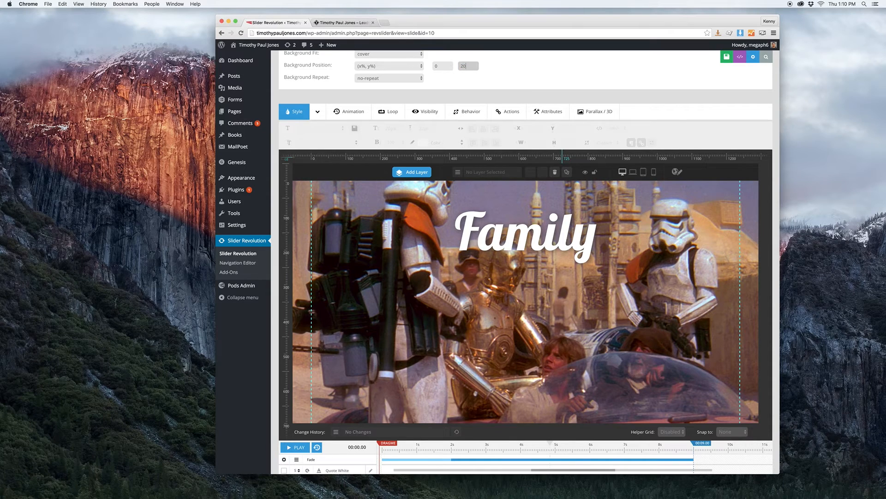
key(shift+Tab)
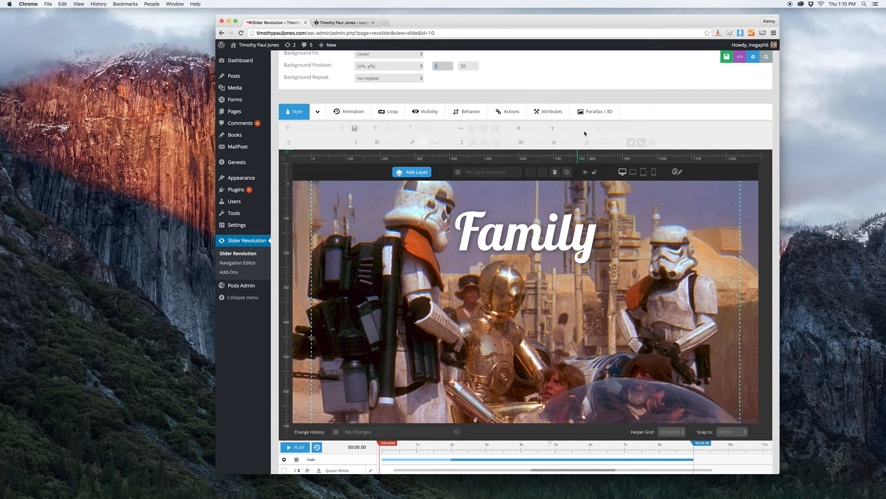
- Select the Family text layer on the slide and examine its animation settings
click(560, 83)
scroll(549, 159, down, 2)
scroll(528, 230, up, 3)
scroll(529, 230, up, 1)
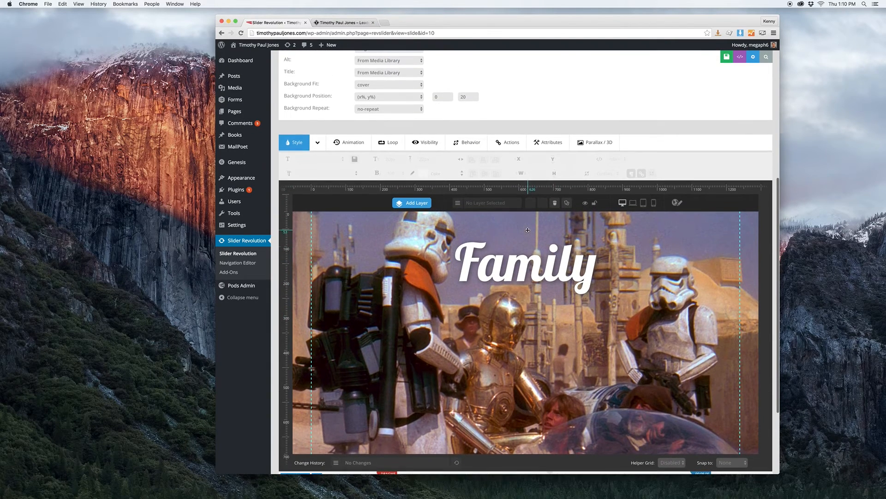
click(526, 264)
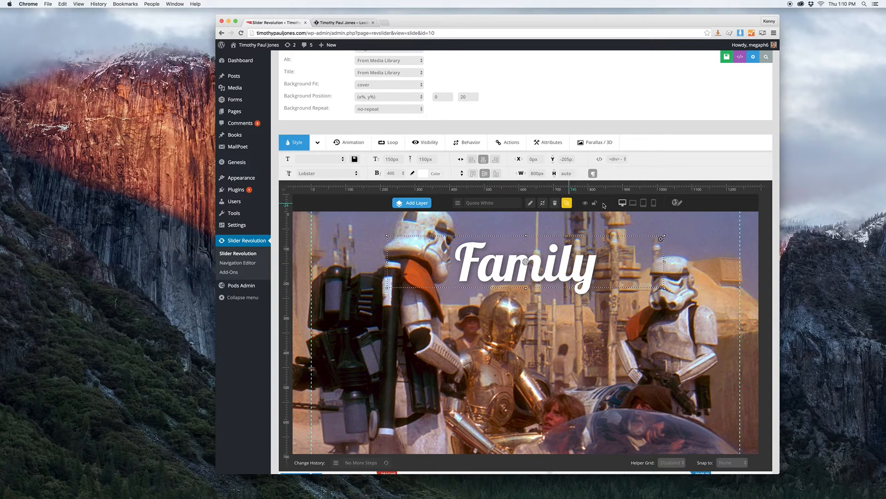
click(350, 146)
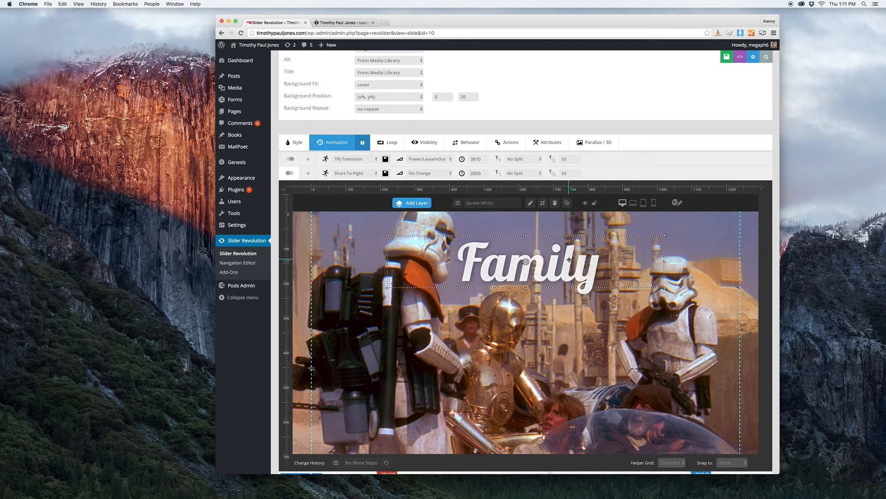
- Change the wording of the Family text layer to "Star Wars"
double_click(511, 240)
double_click(457, 223)
text(Star Wars)
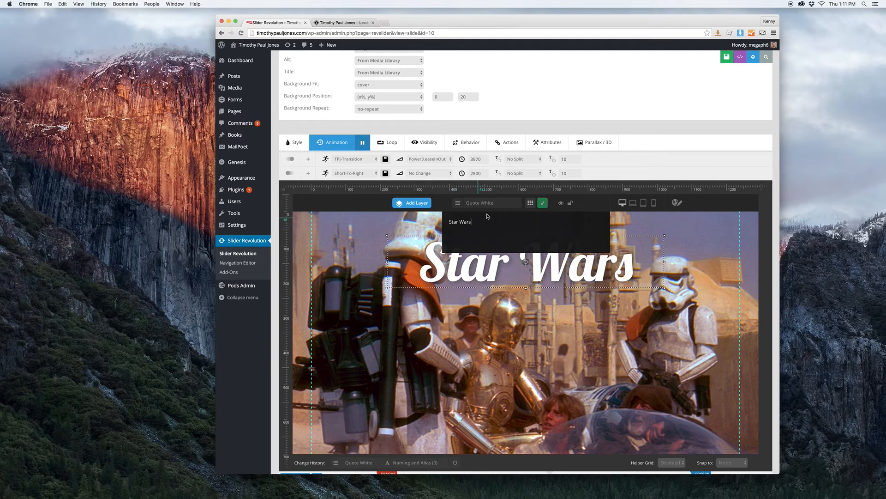
click(542, 203)
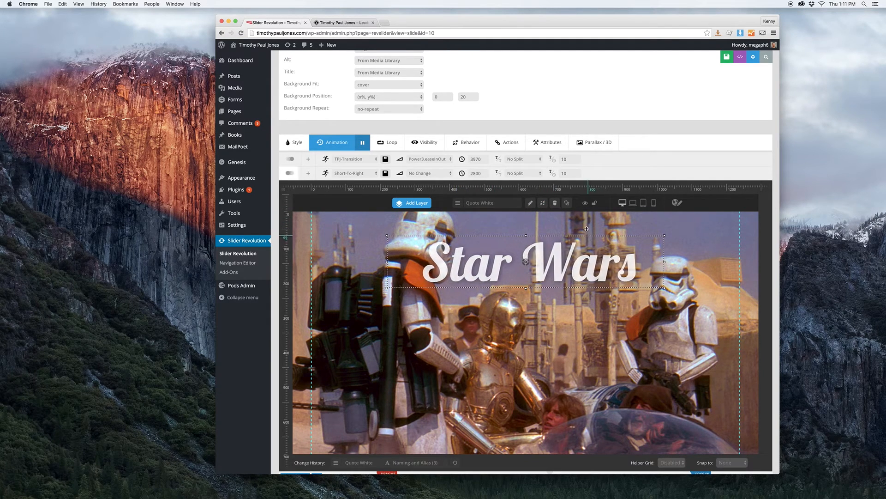
- Compare the slide's notebook, desktop and tablet layouts
click(632, 203)
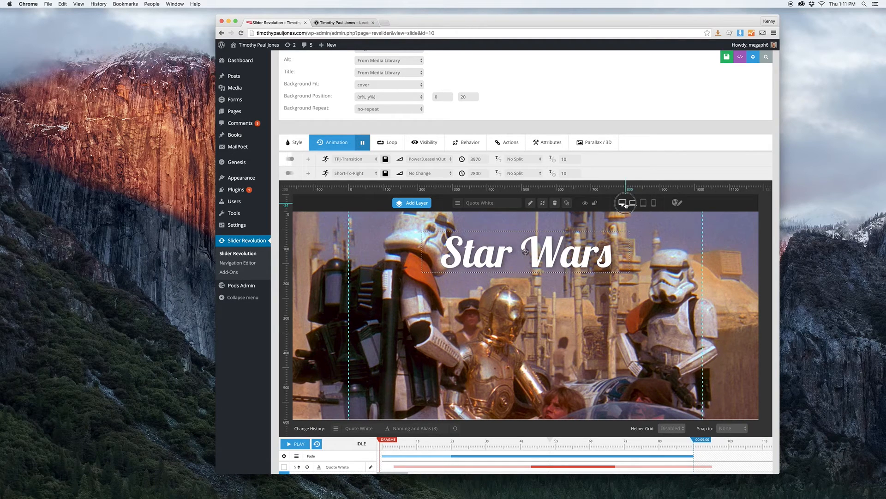
click(622, 203)
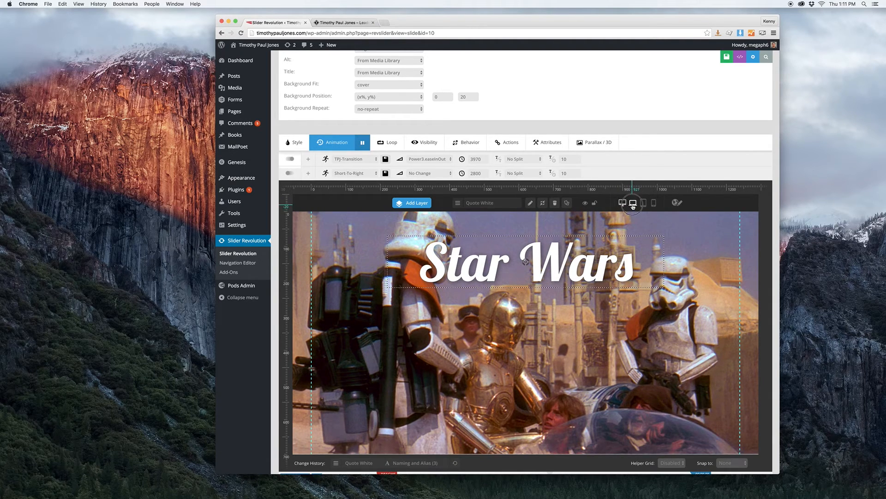
click(632, 206)
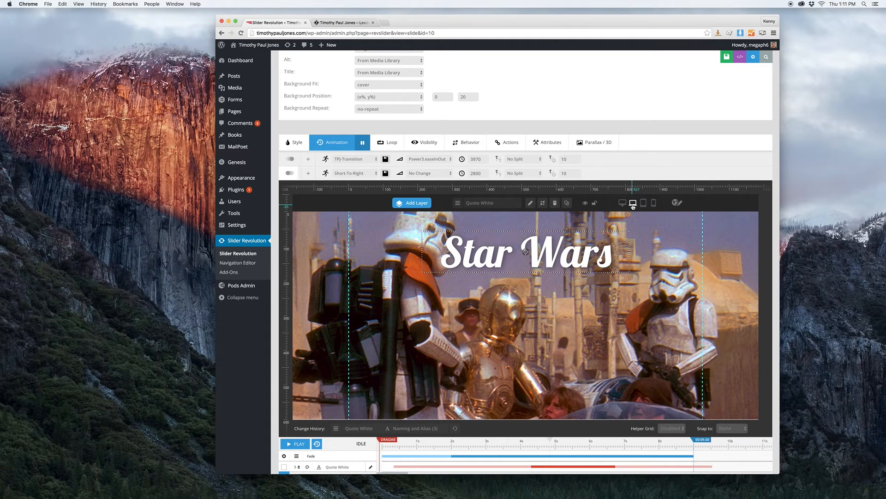
click(642, 204)
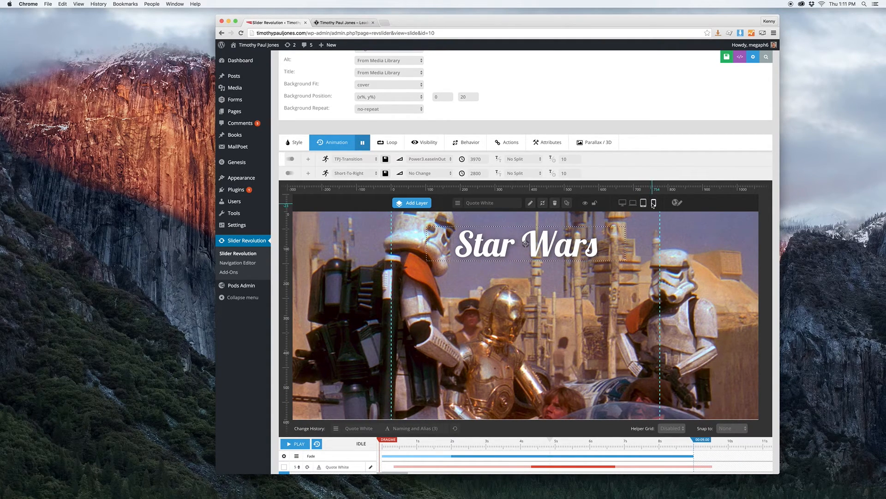
- In the phone layout, set the Star Wars text layer's font size to 30px
click(653, 203)
click(298, 145)
double_click(387, 159)
text(30)
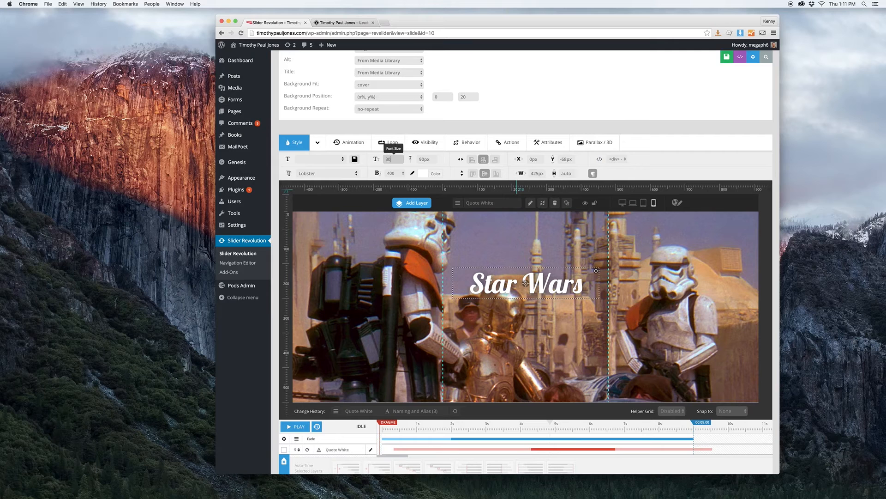
key(Tab)
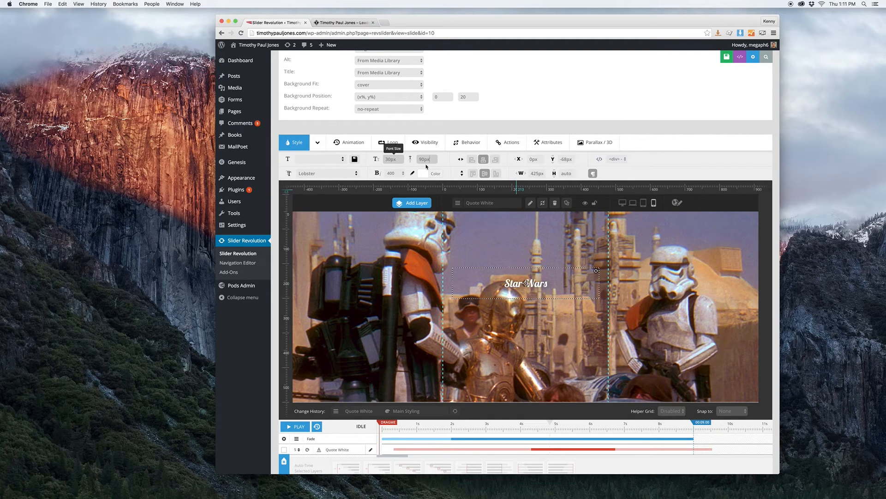
- In the tablet layout, set the Star Wars text layer's font size to 150px
click(643, 202)
double_click(392, 159)
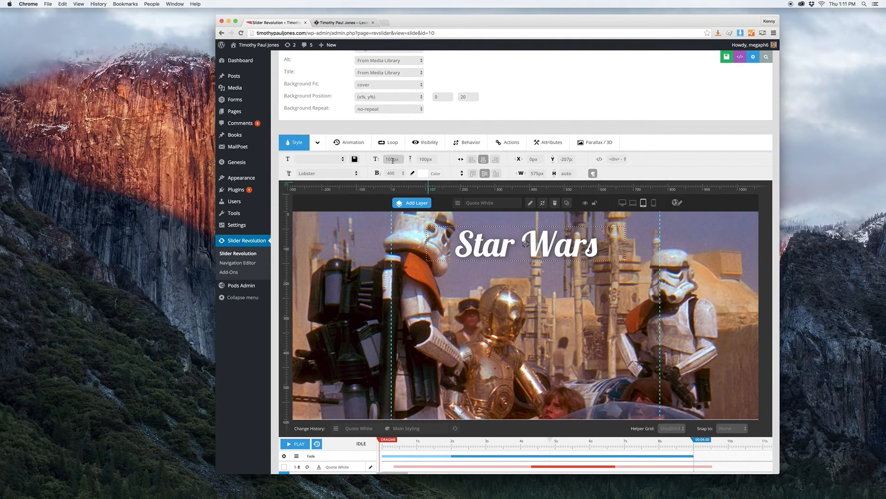
text(150)
key(Tab)
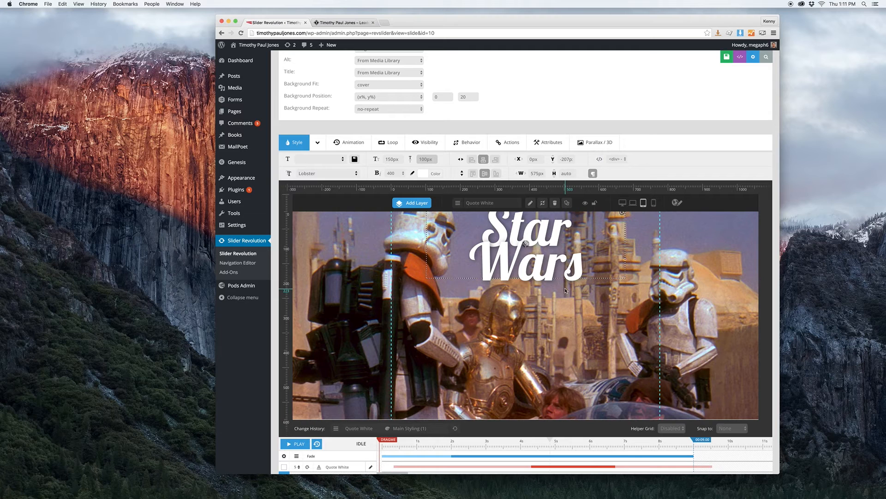
- Examine the Ken Burns scale, offset, rotation, easing and duration settings of the slide's main background
scroll(565, 290, down, 3)
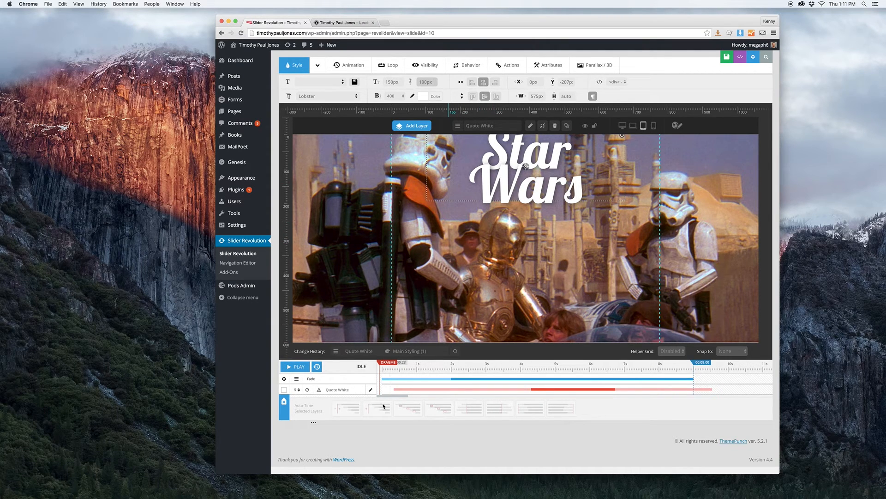
scroll(446, 395, up, 5)
scroll(446, 396, up, 3)
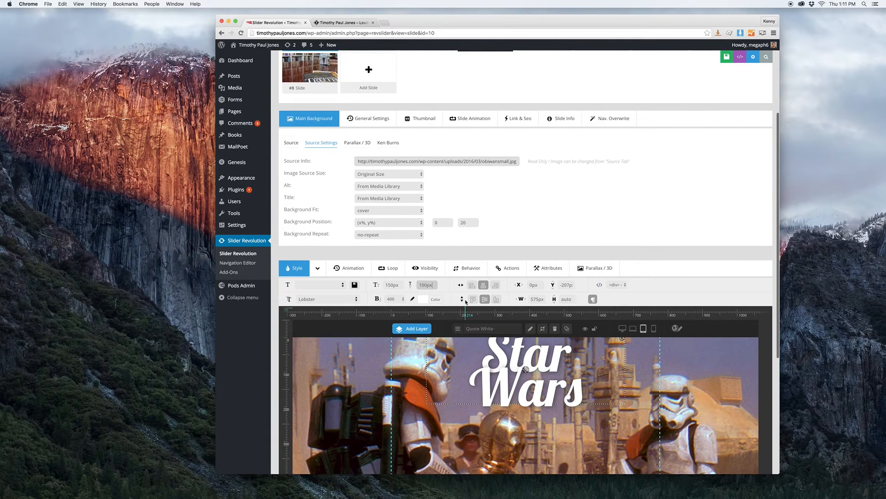
scroll(466, 301, up, 2)
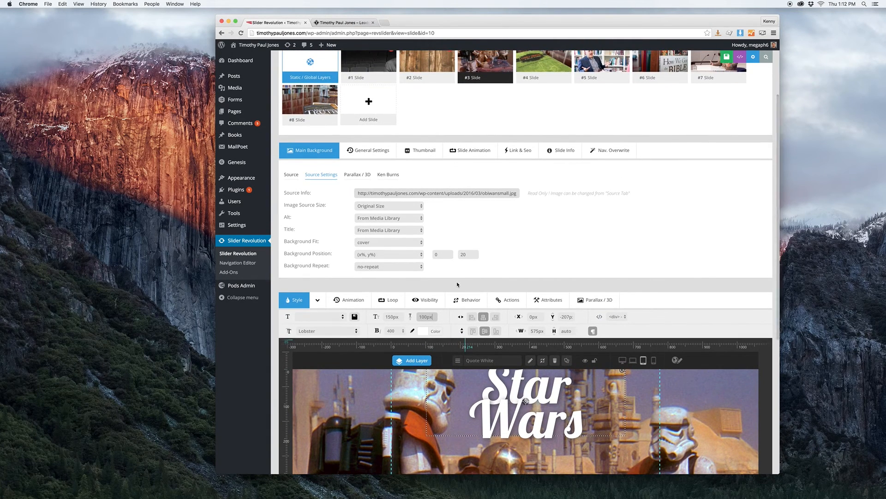
click(385, 175)
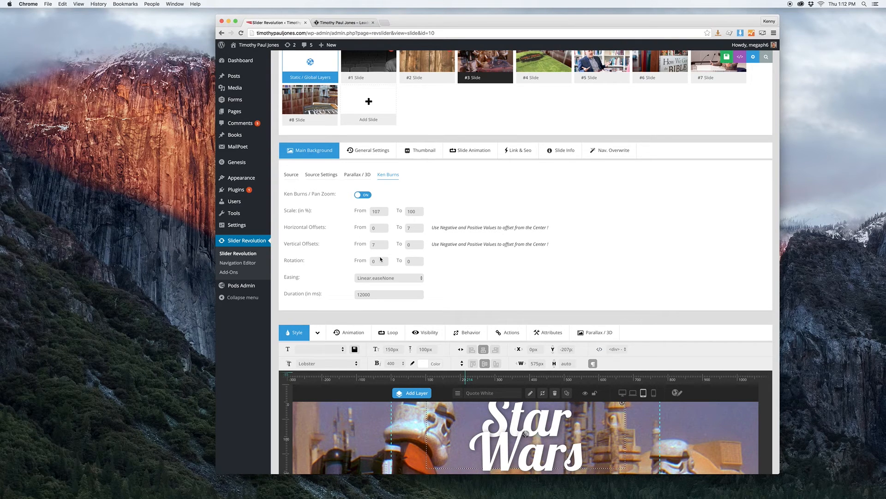
scroll(514, 296, up, 3)
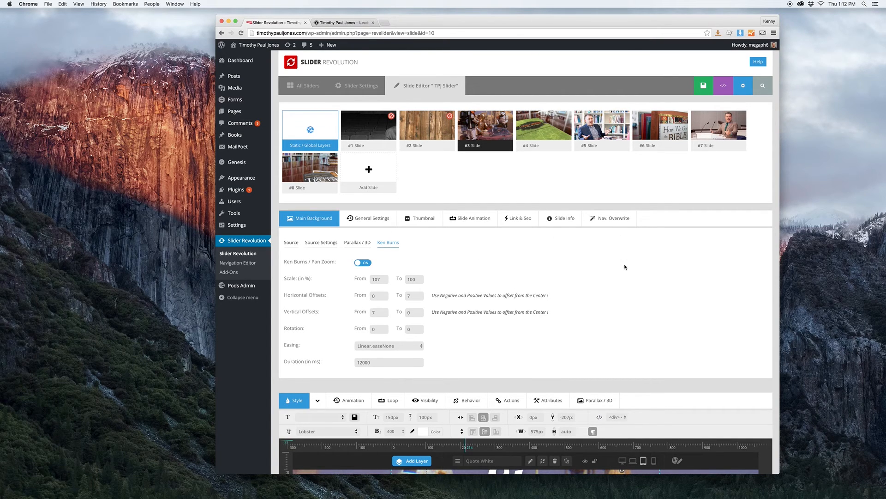
scroll(625, 267, down, 2)
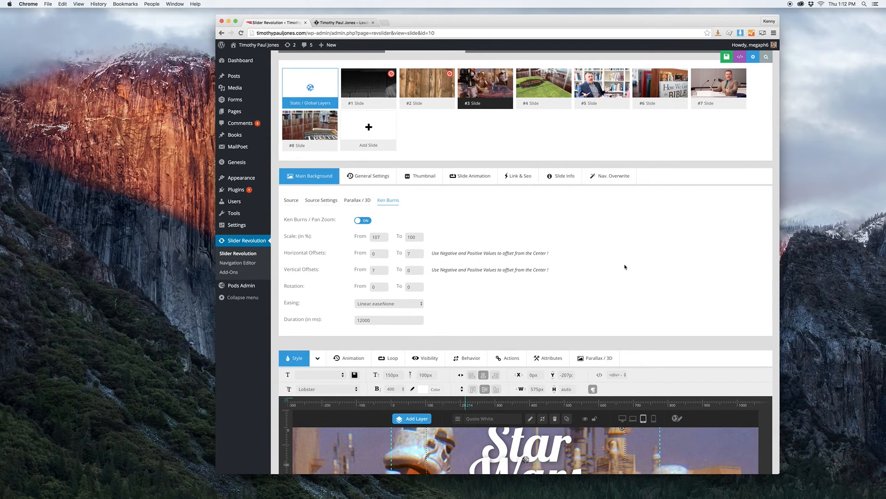
scroll(625, 267, down, 2)
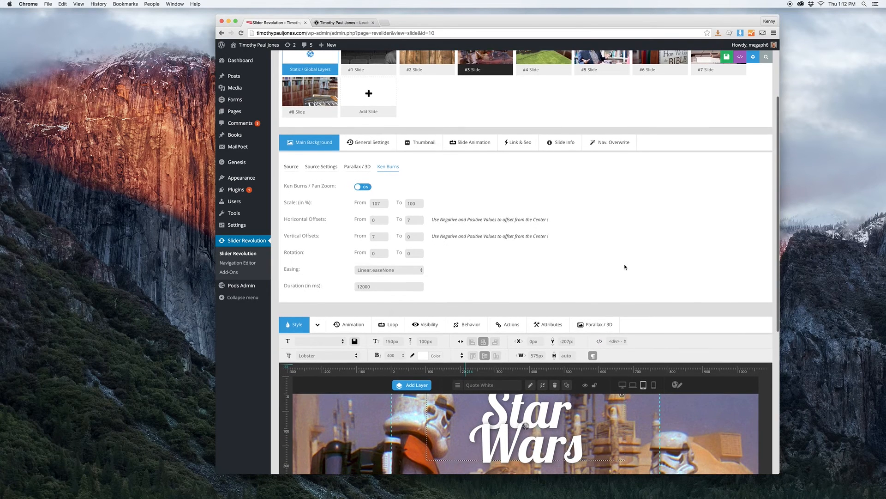
- Show the advanced style options of the Star Wars text layer and look over the slide editor
scroll(618, 257, down, 3)
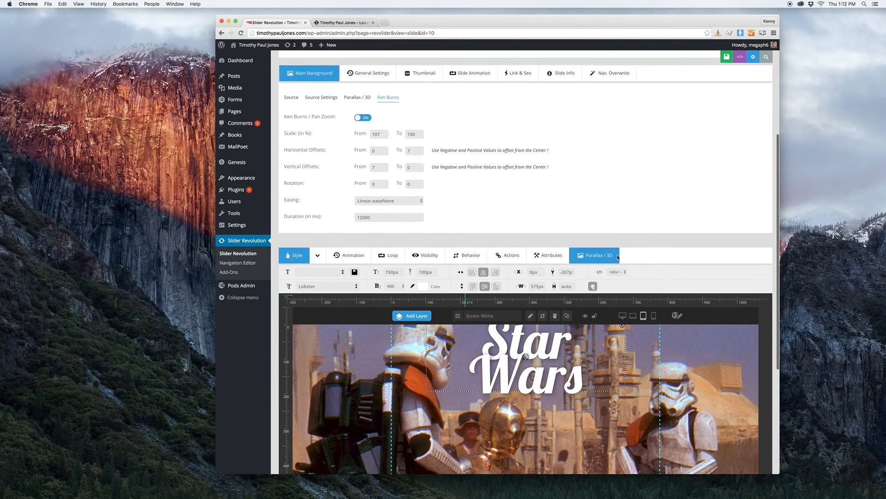
scroll(618, 257, down, 4)
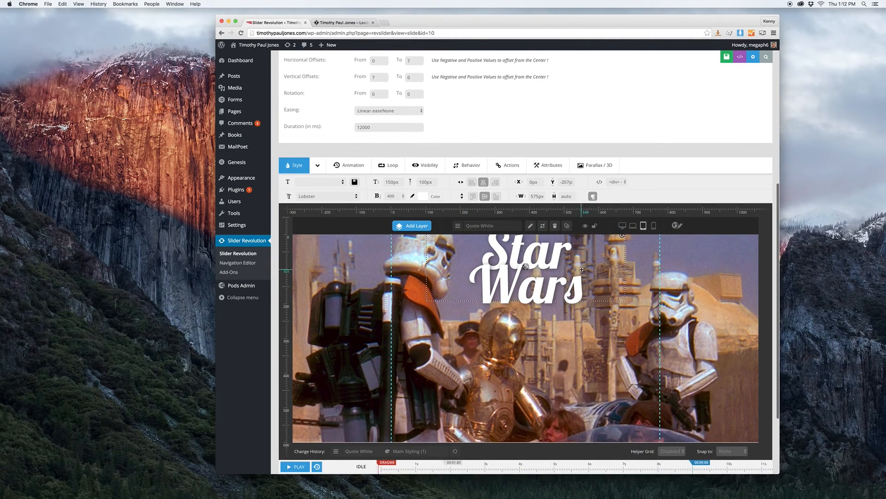
scroll(582, 269, down, 2)
scroll(582, 269, up, 4)
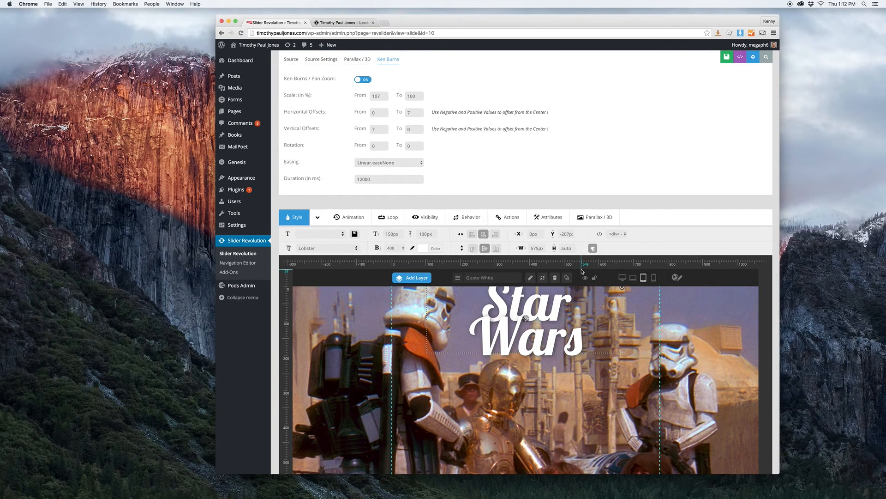
scroll(582, 270, up, 2)
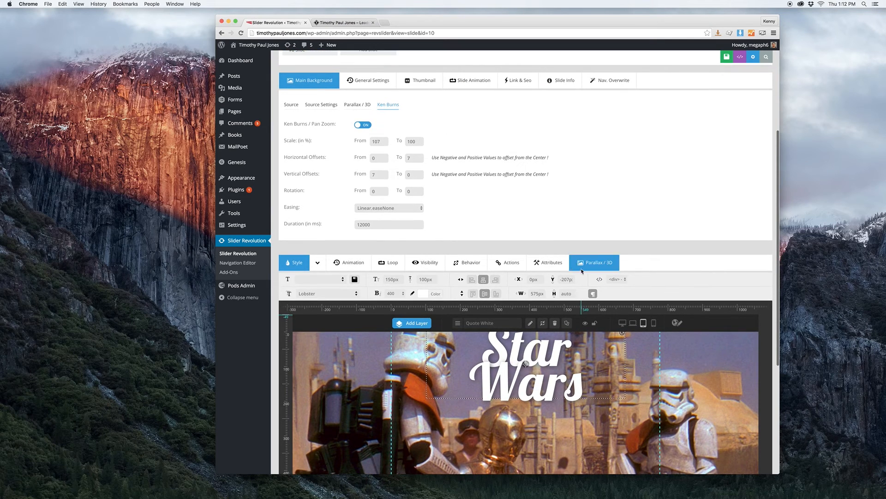
click(317, 263)
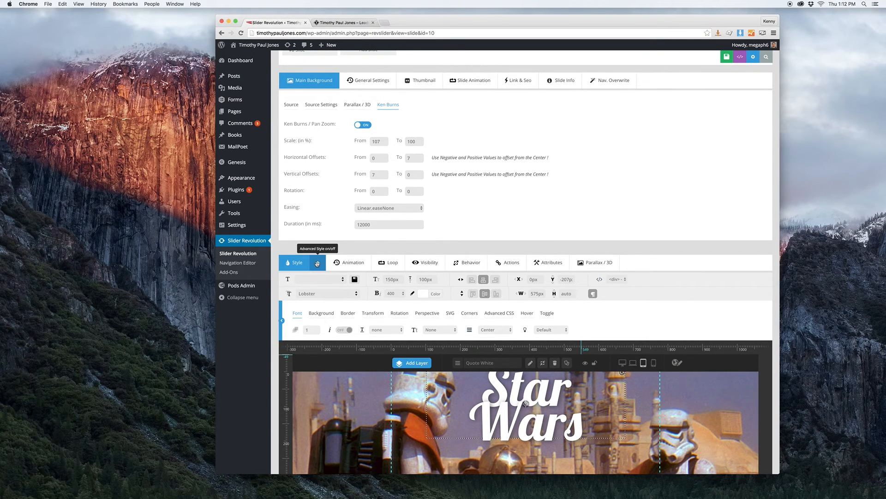
scroll(317, 262, up, 7)
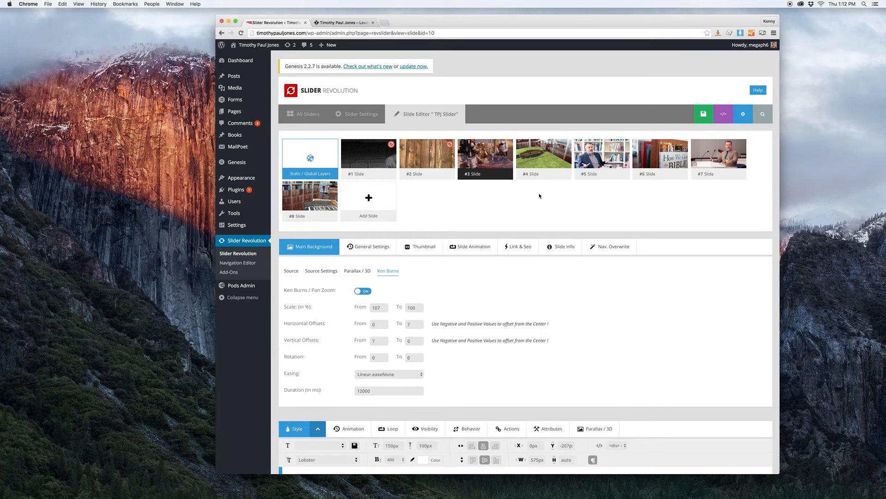
scroll(539, 196, down, 1)
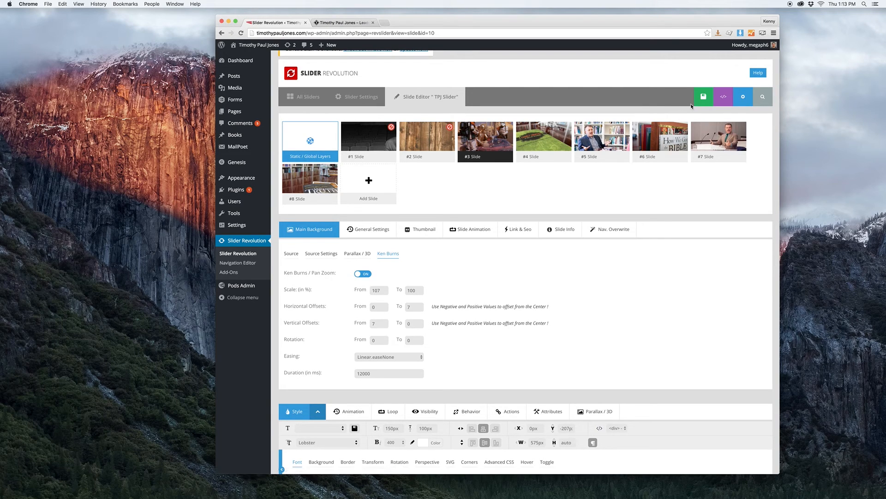
- Open the settings of TPJ Slider and review its General Settings and Layout & Visual options
click(356, 99)
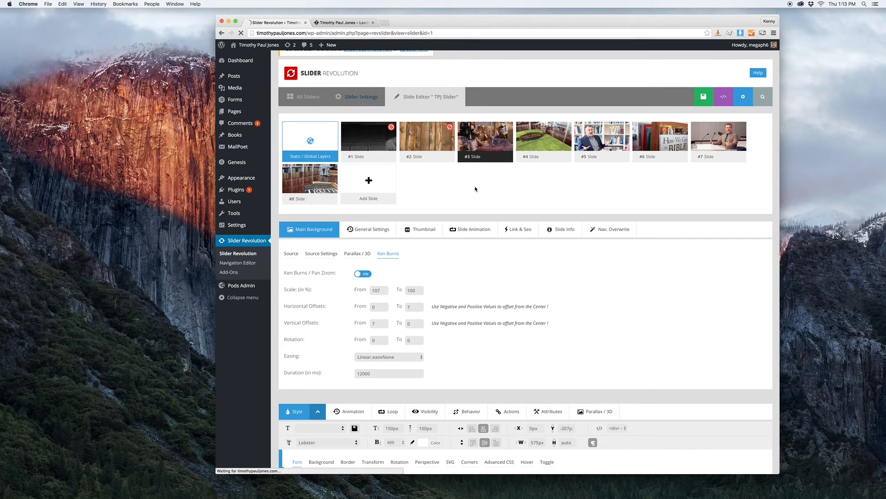
scroll(598, 248, down, 2)
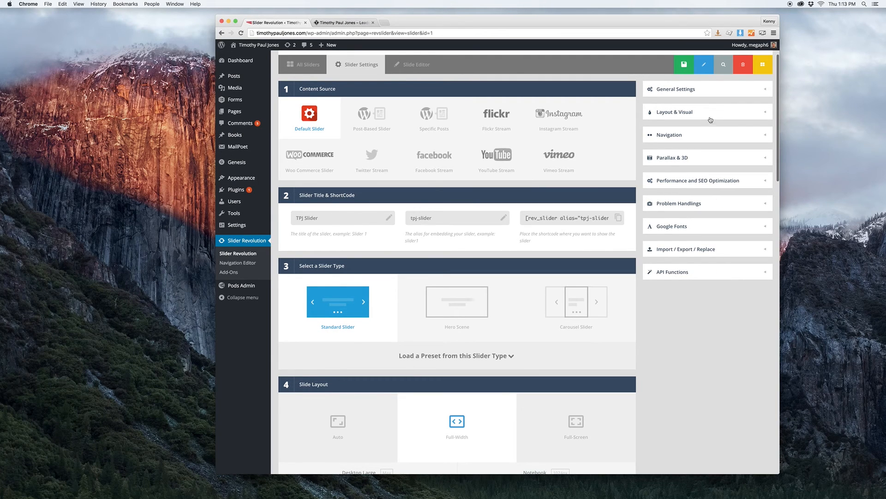
click(710, 92)
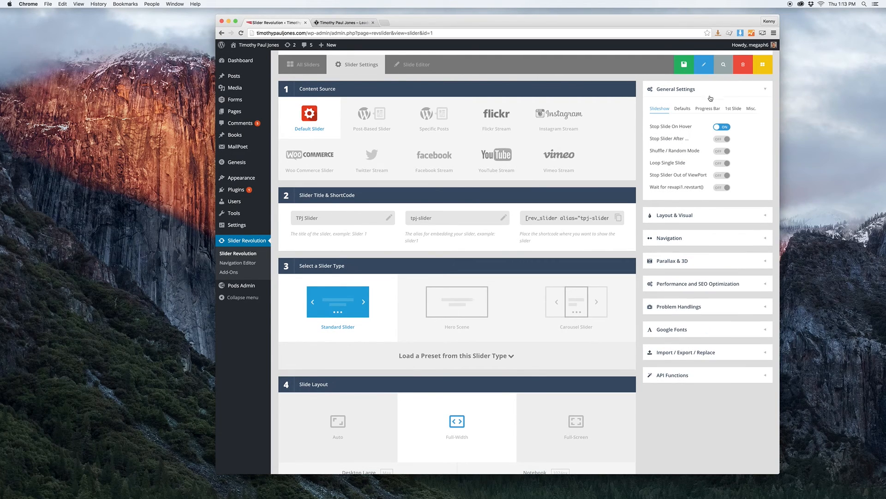
click(669, 215)
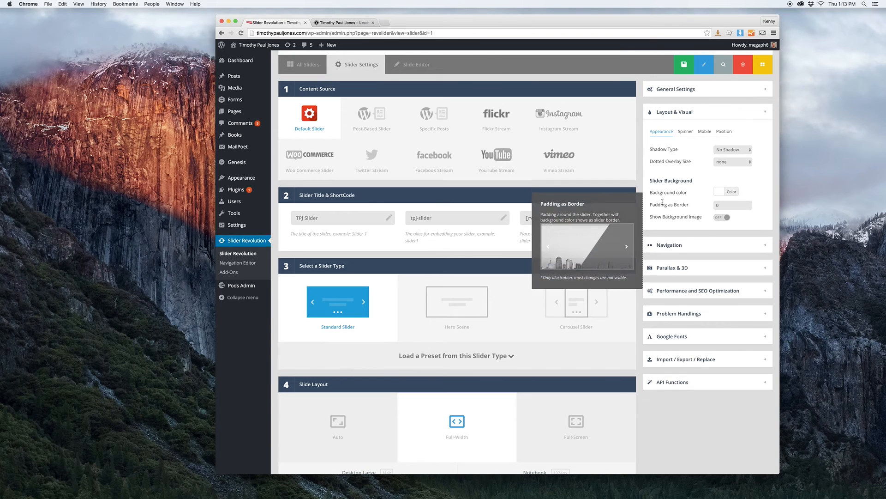
scroll(638, 179, down, 1)
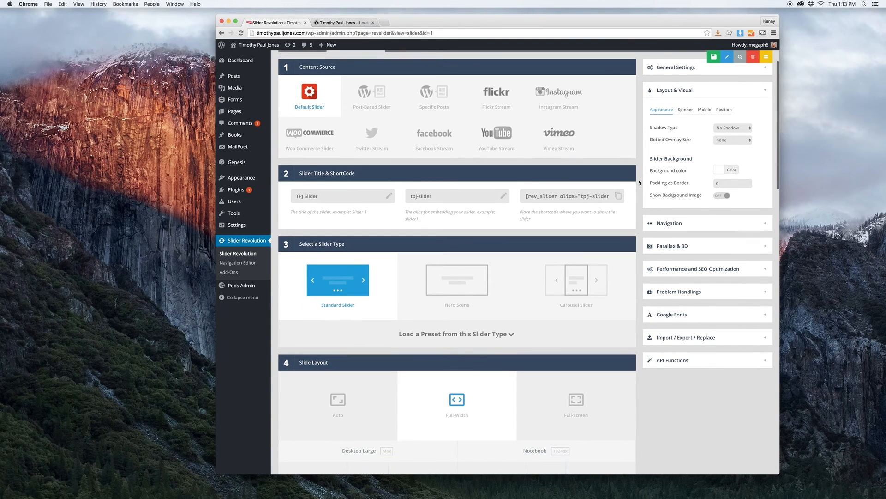
scroll(638, 179, up, 3)
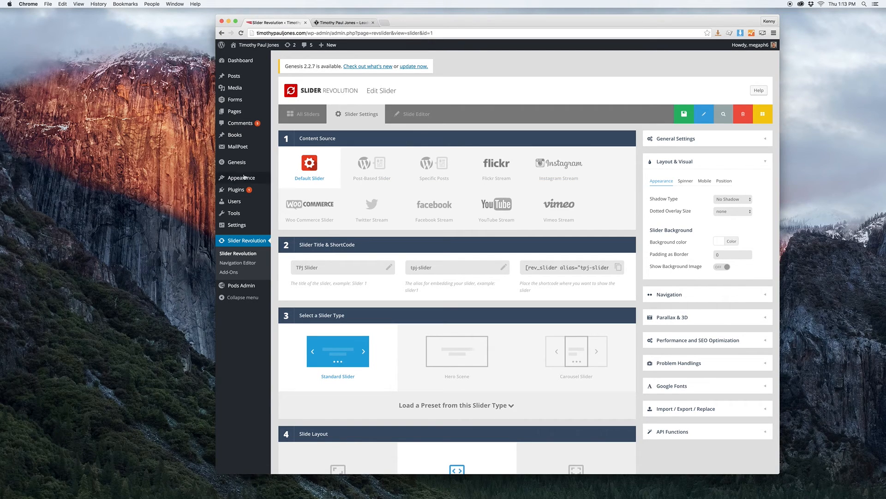
- Open the site's widgets page and expand the Home - Top widget area
mouse_move(250, 179)
click(298, 201)
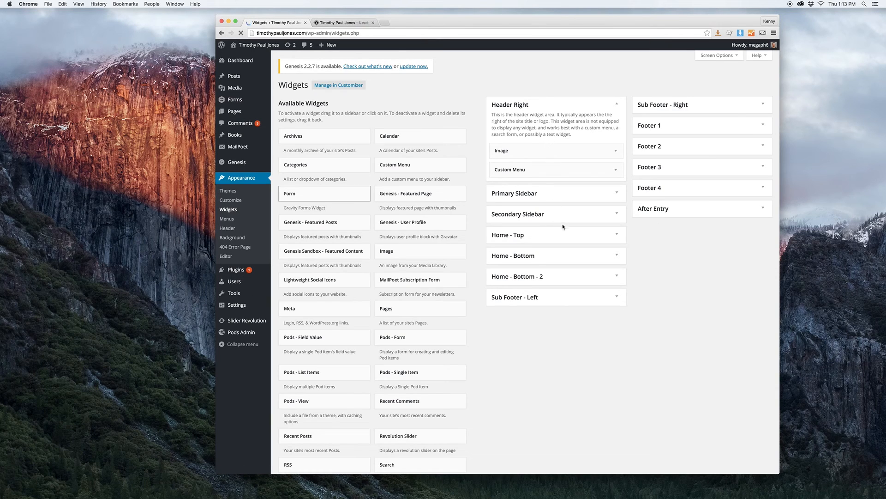
click(617, 238)
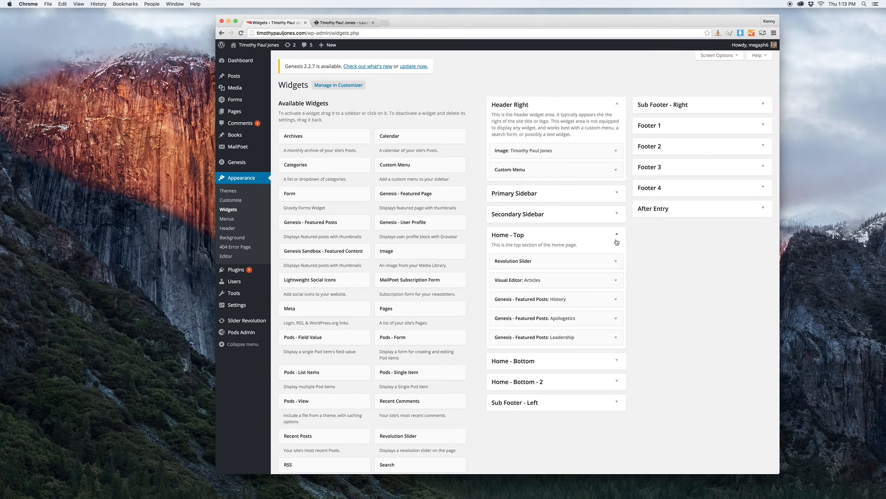
- Review the Revolution Slider widget's settings in the Home - Top area, and collapse both the widget and the area
click(604, 257)
scroll(624, 265, down, 4)
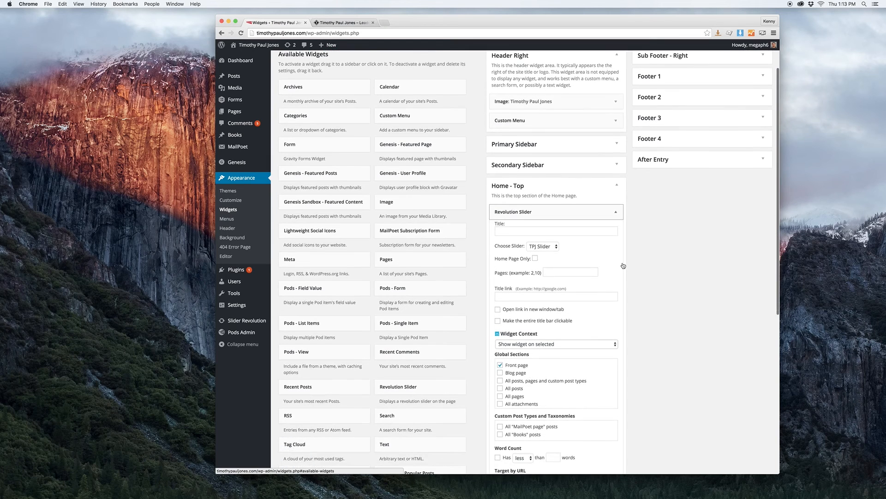
scroll(623, 266, up, 2)
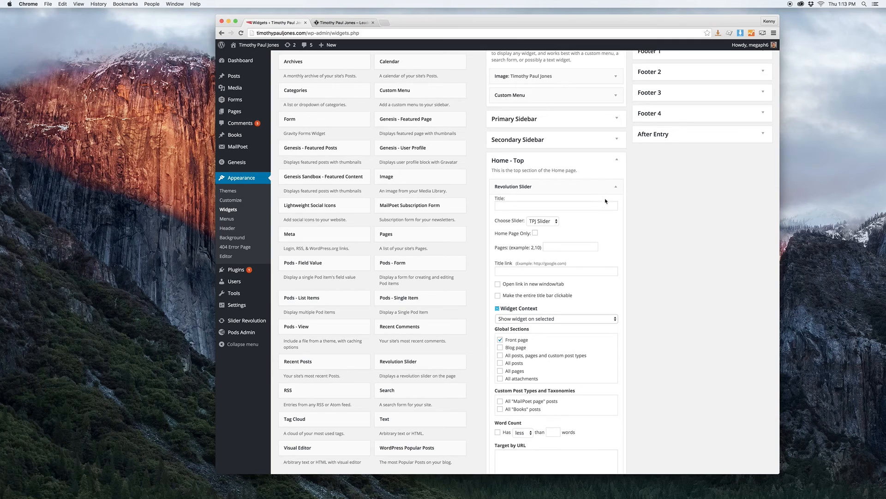
click(616, 186)
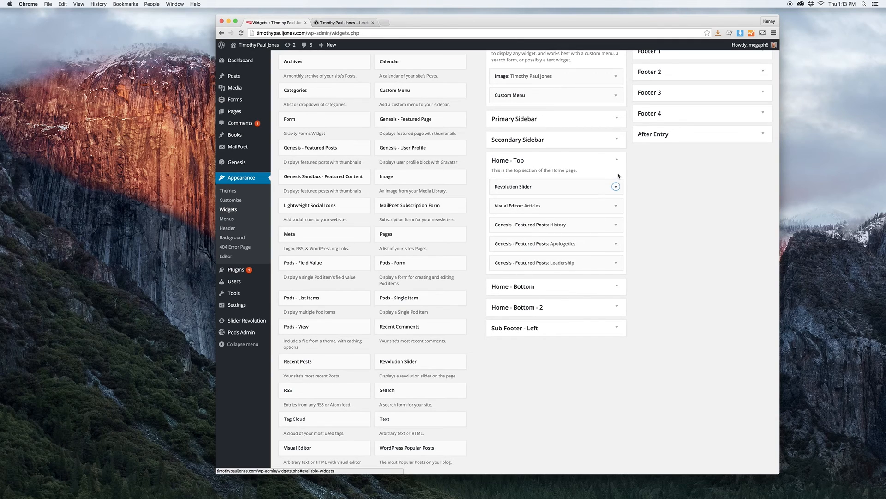
click(617, 162)
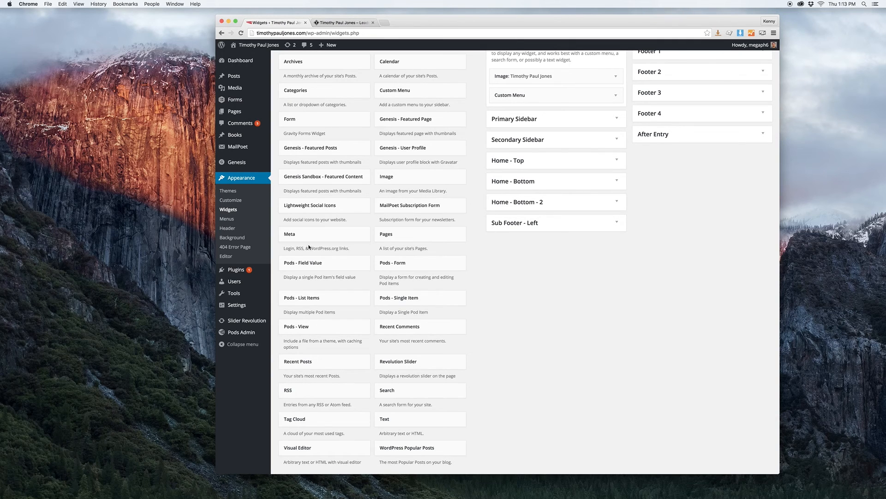
- Open the list of pods in Pods Admin and show the fields of the Books custom post type
mouse_move(258, 330)
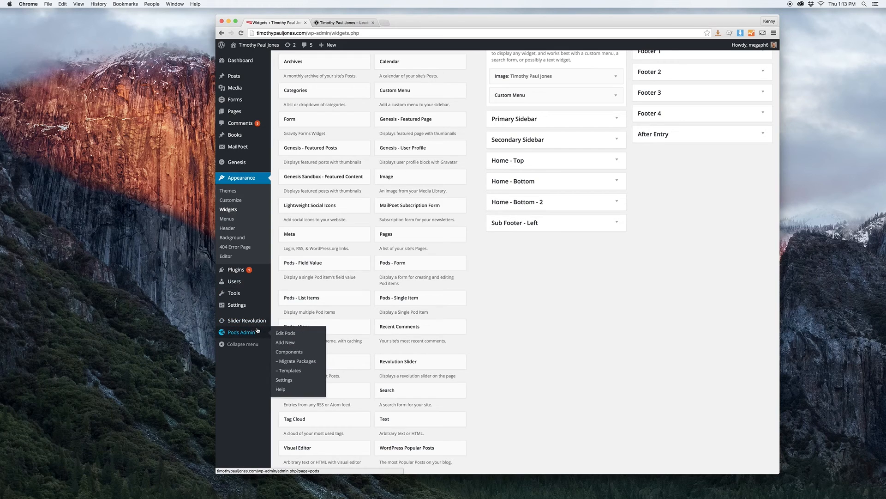
click(281, 333)
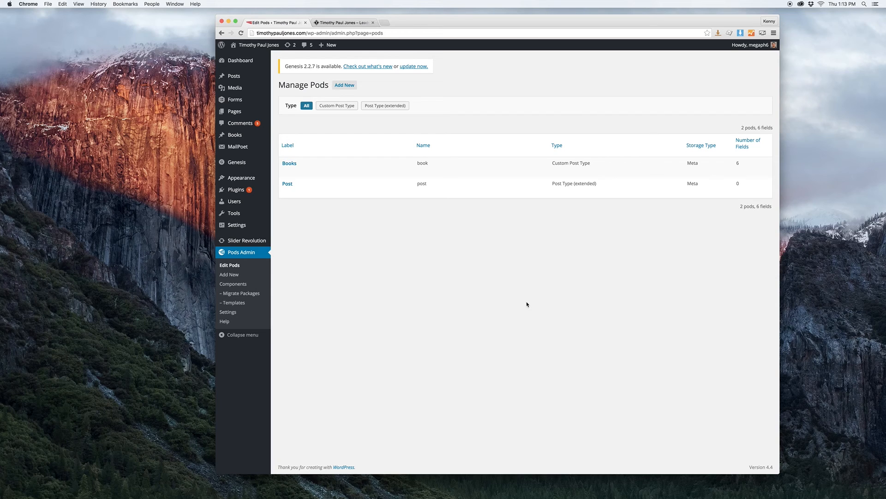
mouse_move(290, 170)
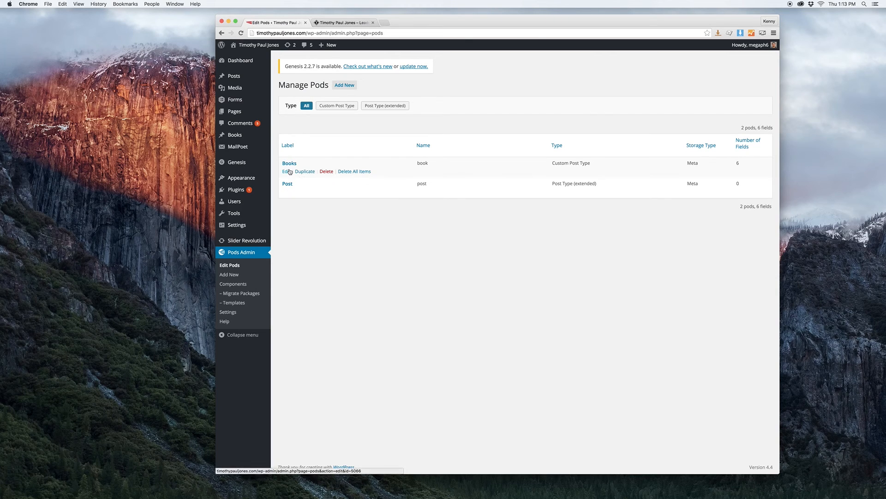
mouse_move(260, 138)
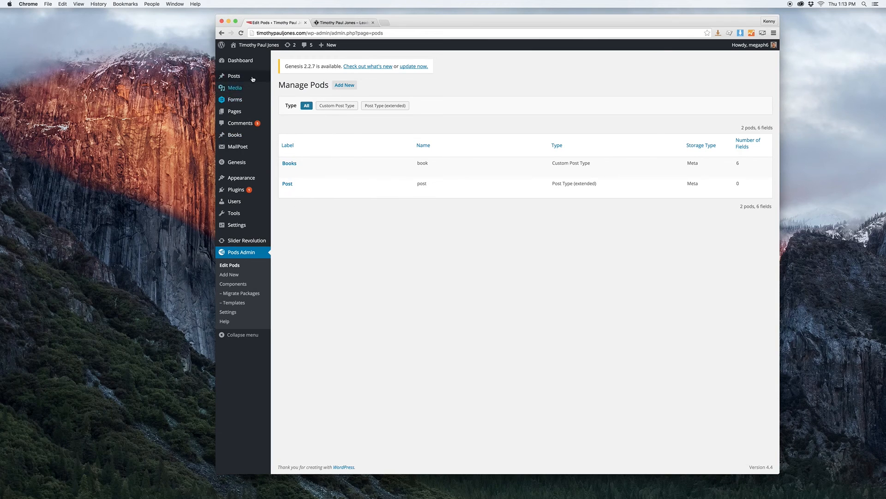
mouse_move(254, 77)
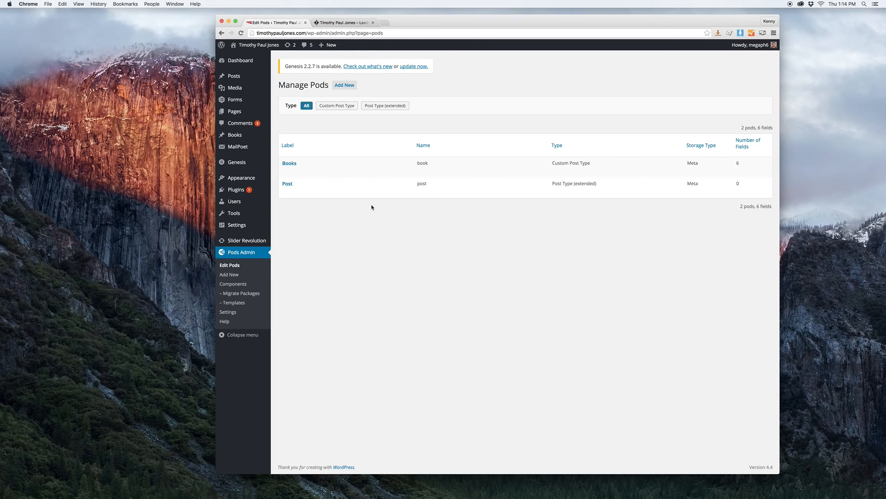
click(287, 172)
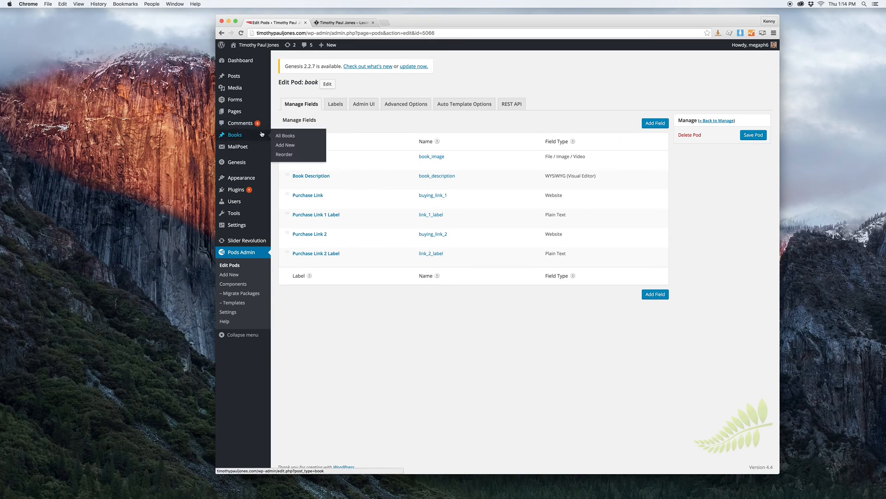
- Open the Books pod template to examine its code, and return to the dashboard home
click(240, 306)
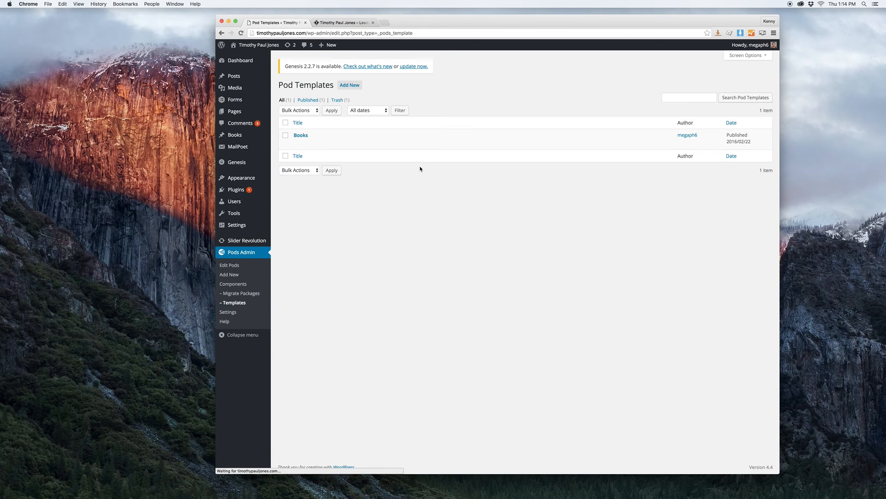
click(298, 143)
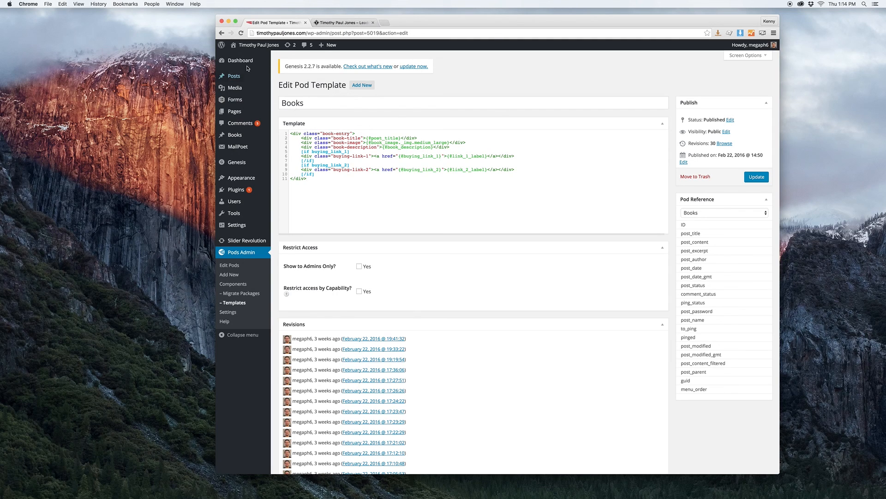
click(282, 63)
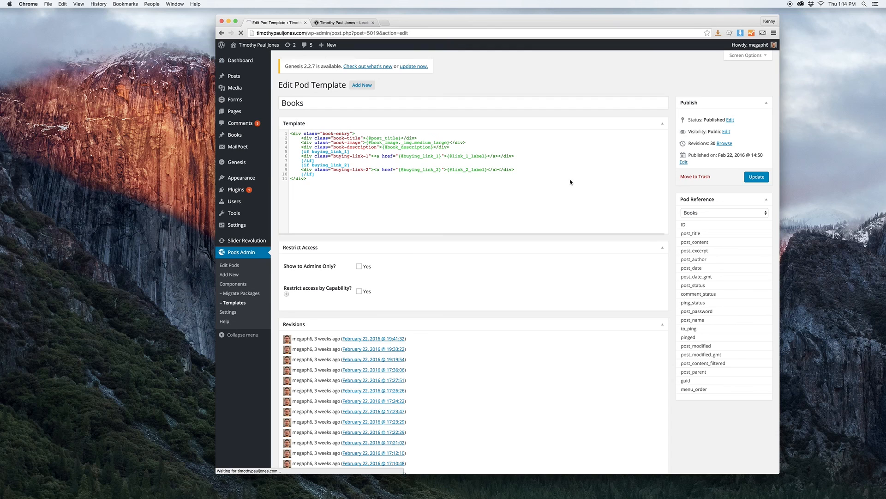